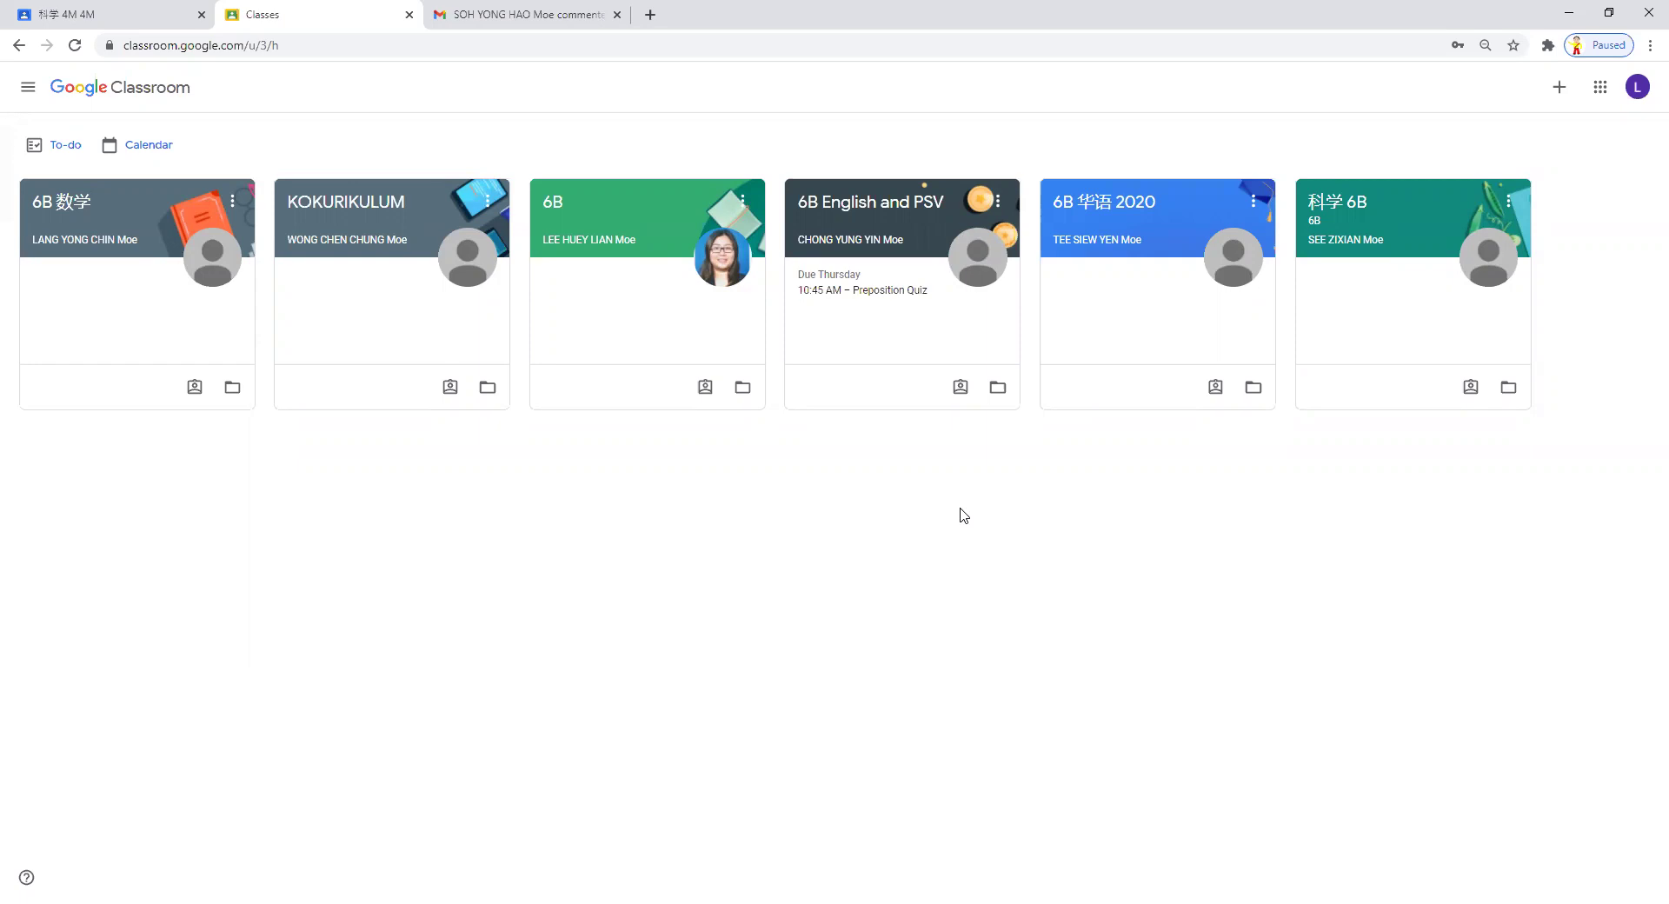
- Open the classwork of the 科学 6B class and view the class comments on the 体育 material
{"action": "left_click", "coordinate": [1336, 216]}
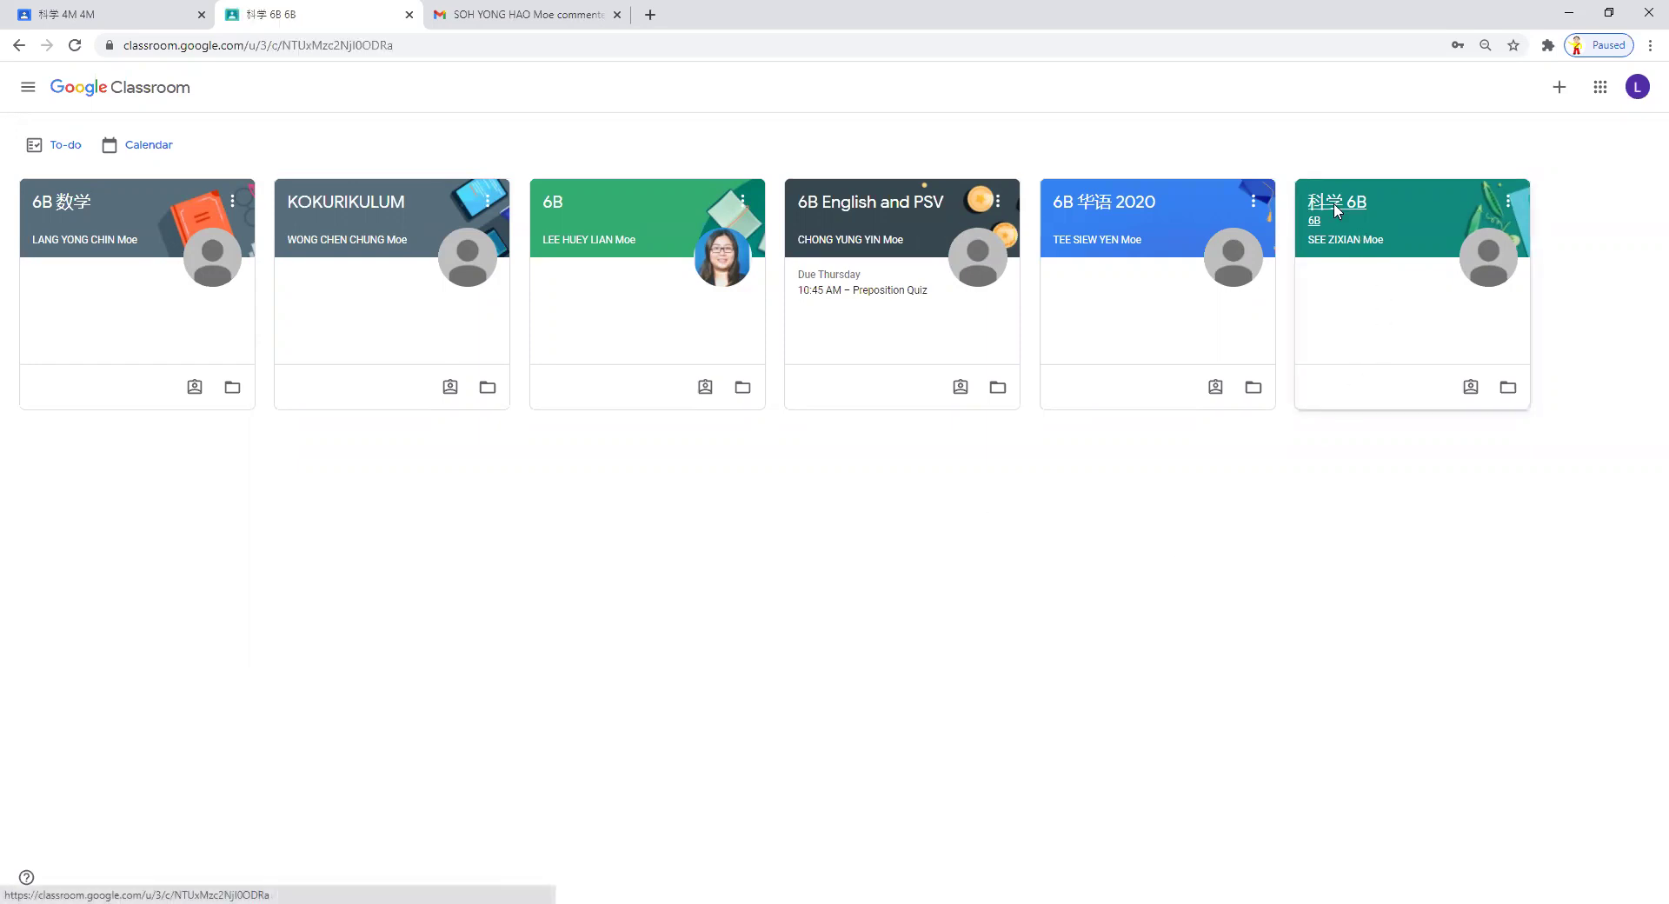
{"action": "left_click", "coordinate": [833, 92]}
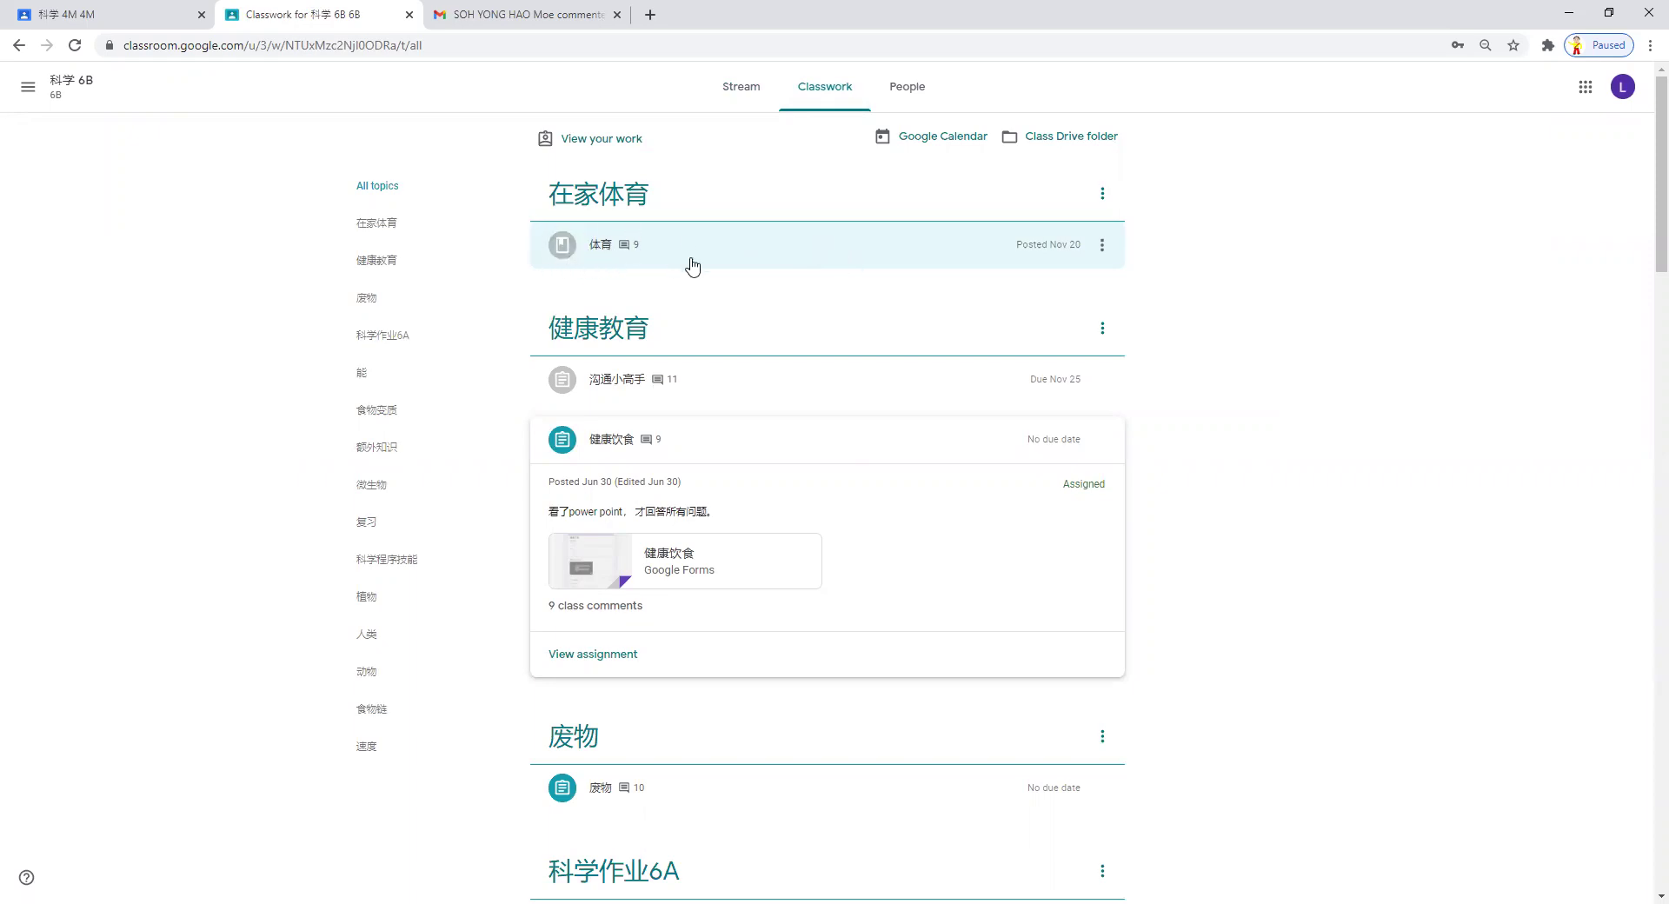
{"action": "left_click", "coordinate": [782, 256]}
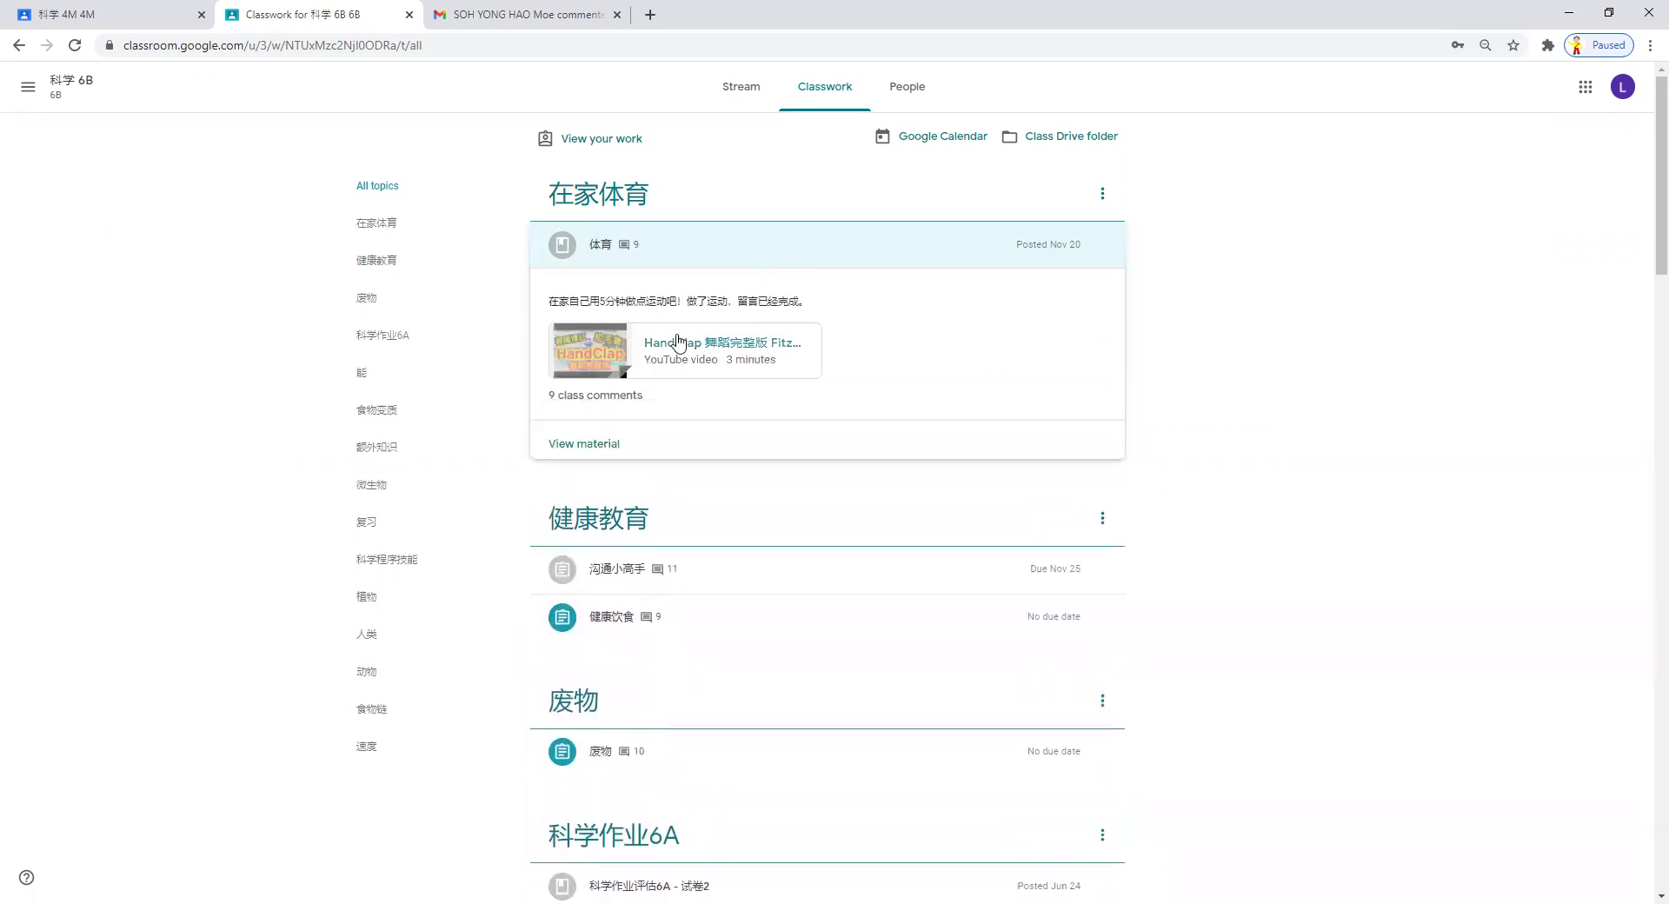
{"action": "left_click", "coordinate": [613, 405]}
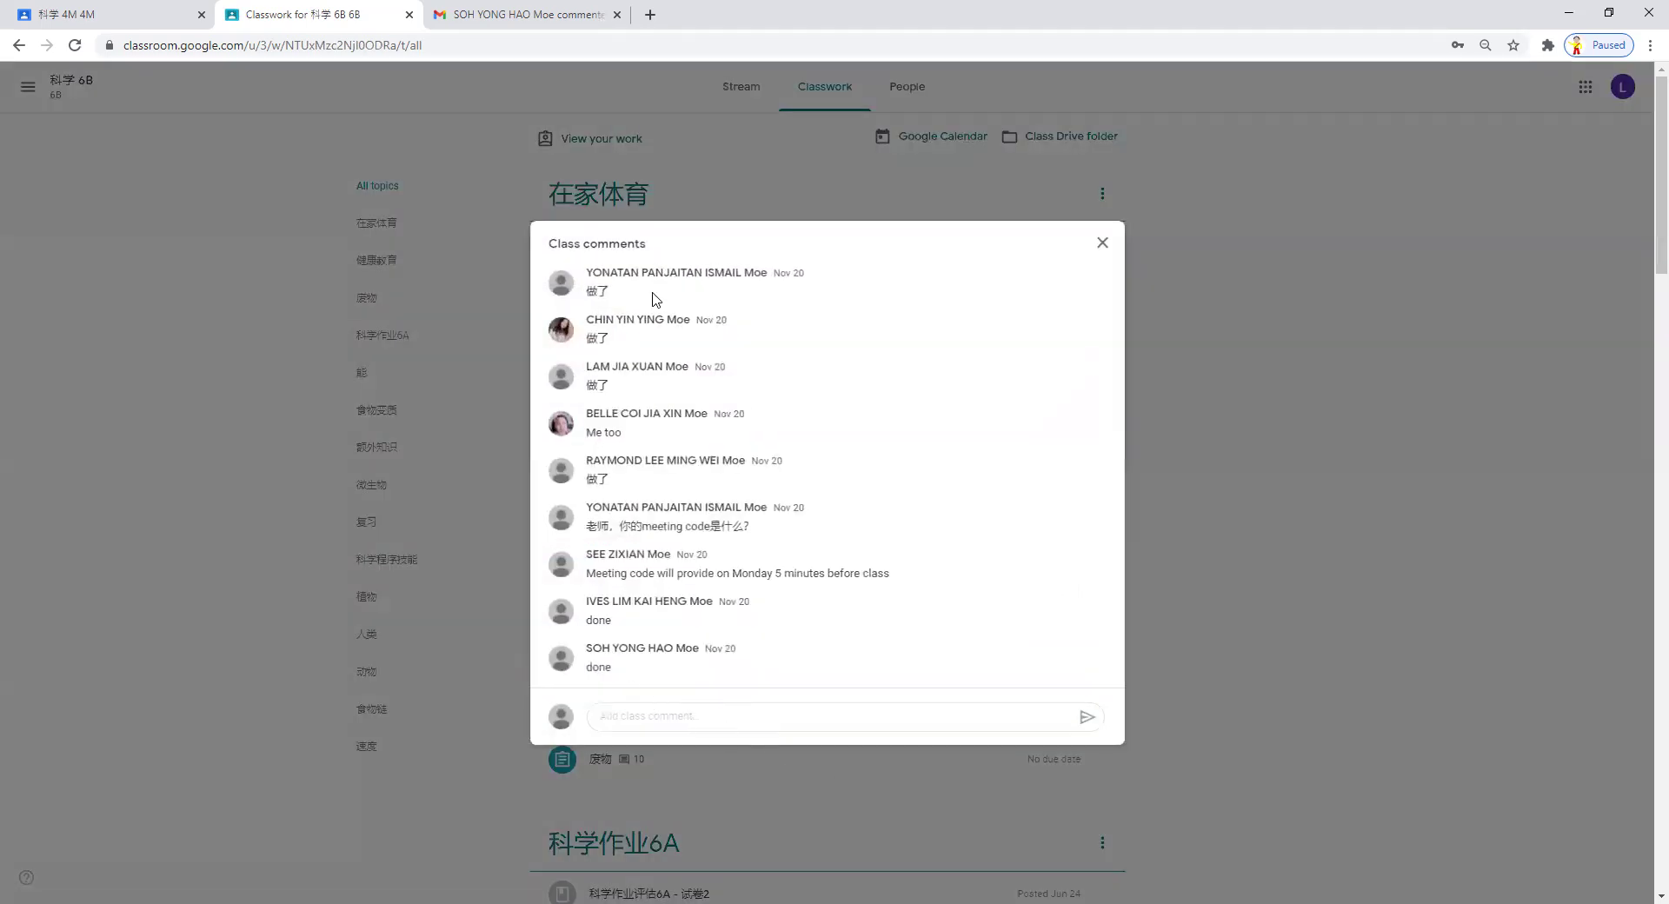
{"action": "left_click", "coordinate": [1277, 471]}
- Expand the 沟通小高手 assignment under 健康教育 and check its grading status
{"action": "scroll", "coordinate": [761, 451], "scroll_direction": "down", "scroll_amount": 2}
{"action": "left_click", "coordinate": [759, 422]}
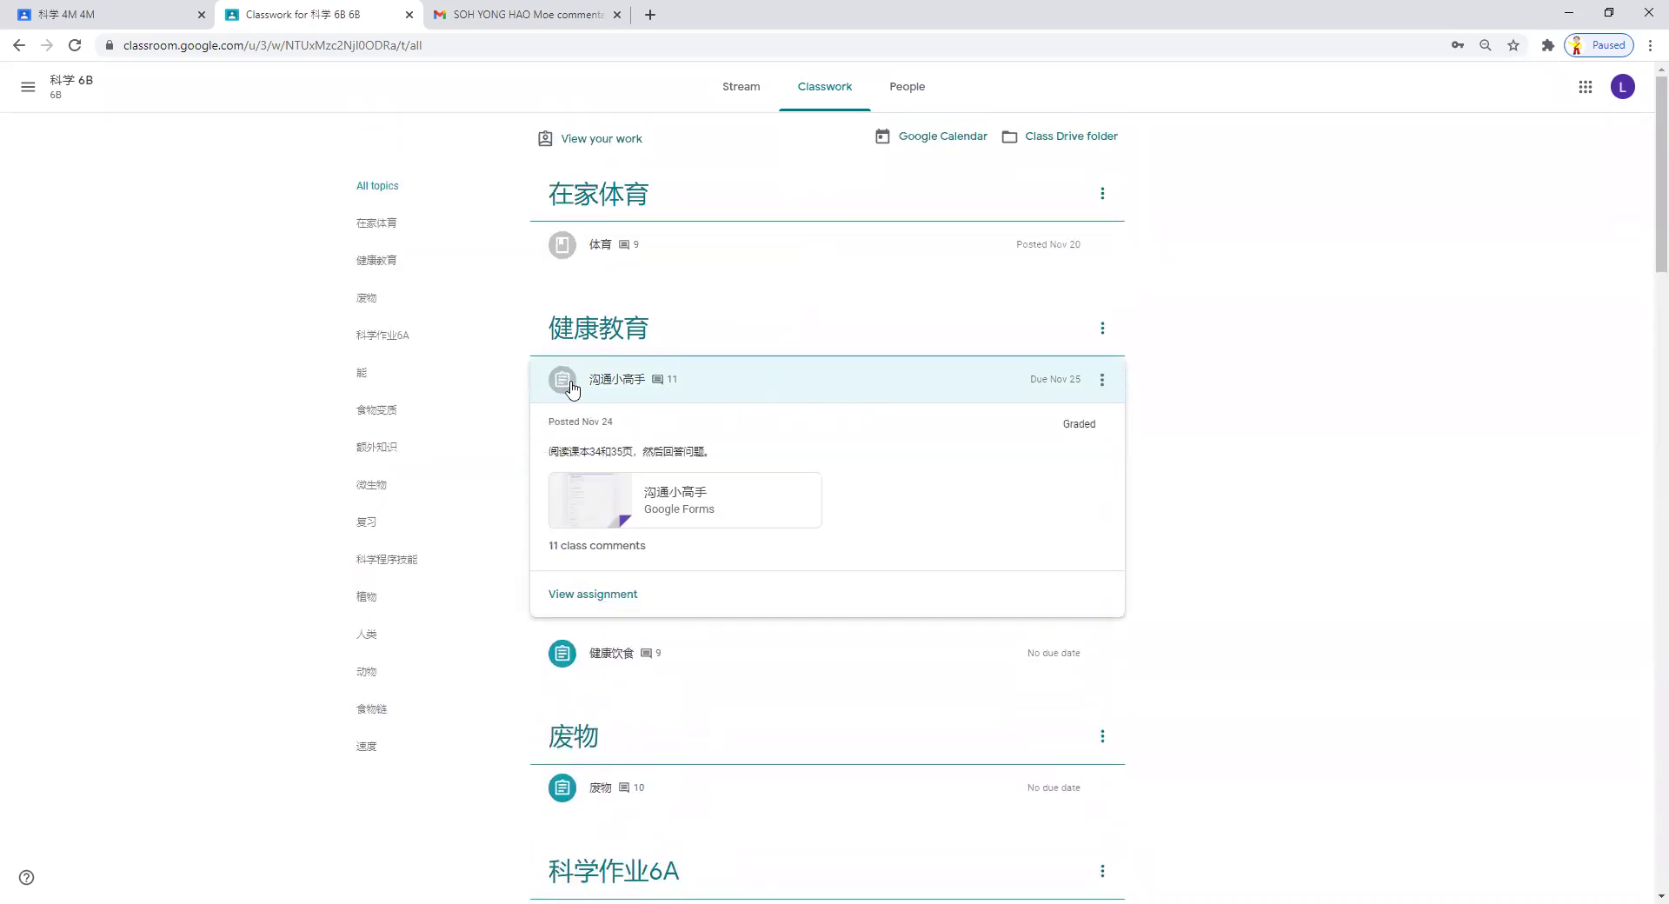
{"action": "left_click", "coordinate": [1076, 425]}
{"action": "left_click_drag", "start_coordinate": [1097, 424], "coordinate": [1070, 424]}
{"action": "left_click", "coordinate": [1243, 465]}
{"action": "left_click", "coordinate": [823, 392]}
- Check the status of the 健康饮食 assignment and open its full details
{"action": "left_click", "coordinate": [712, 441]}
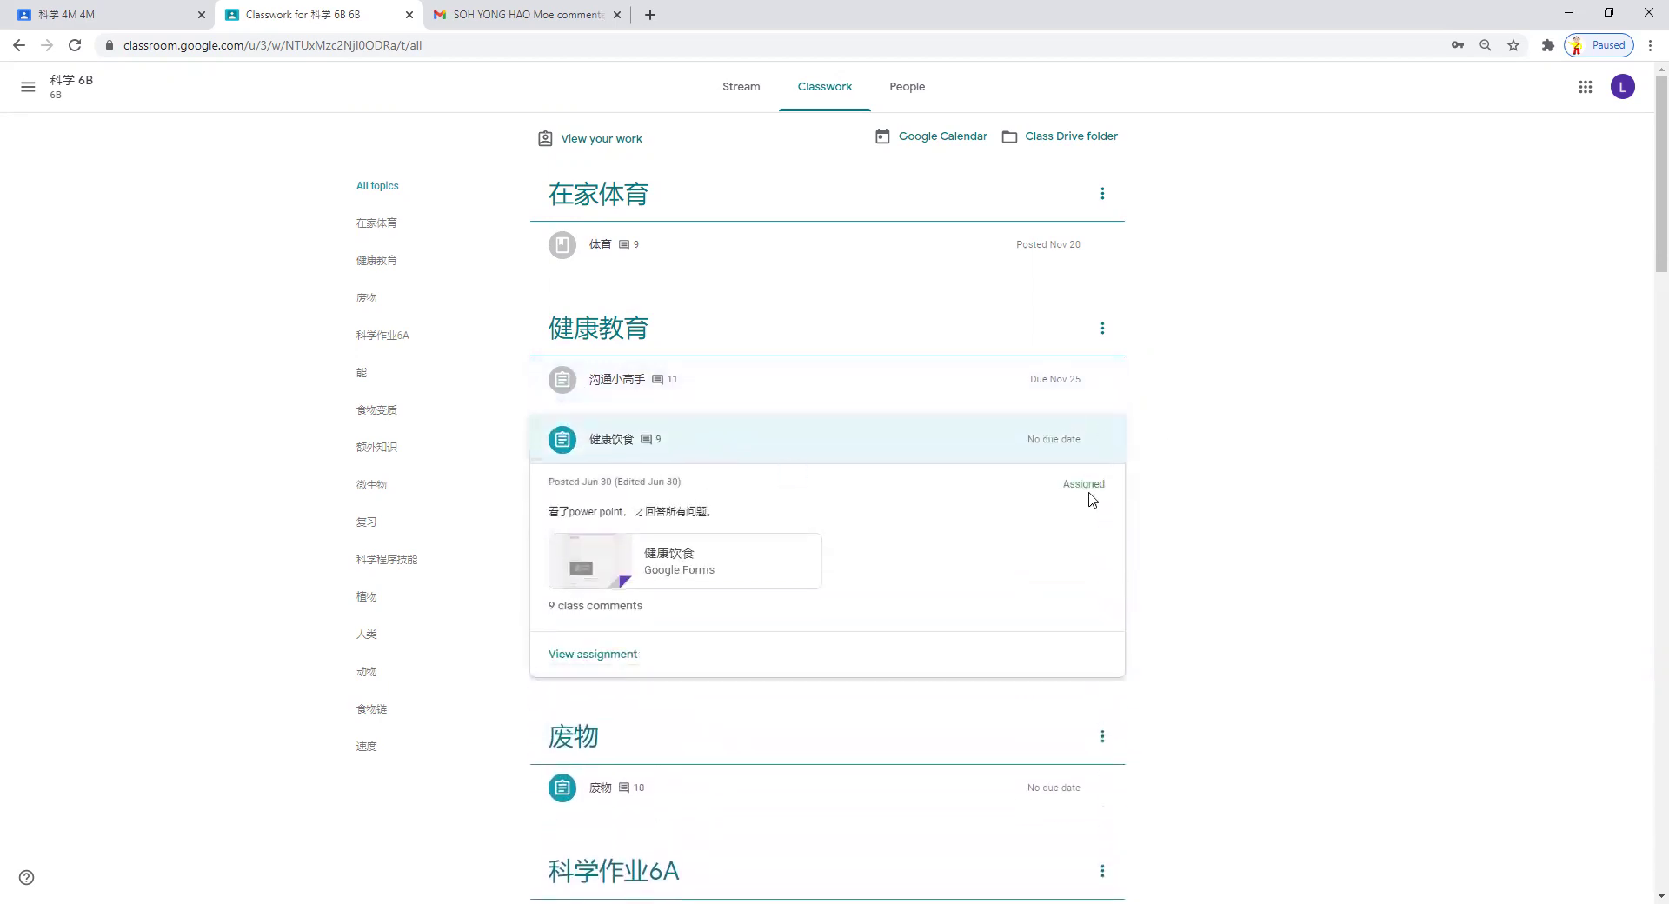
{"action": "left_click_drag", "start_coordinate": [1114, 494], "coordinate": [1075, 483]}
{"action": "left_click", "coordinate": [1062, 494]}
{"action": "left_click", "coordinate": [1071, 483]}
{"action": "left_click", "coordinate": [622, 663]}
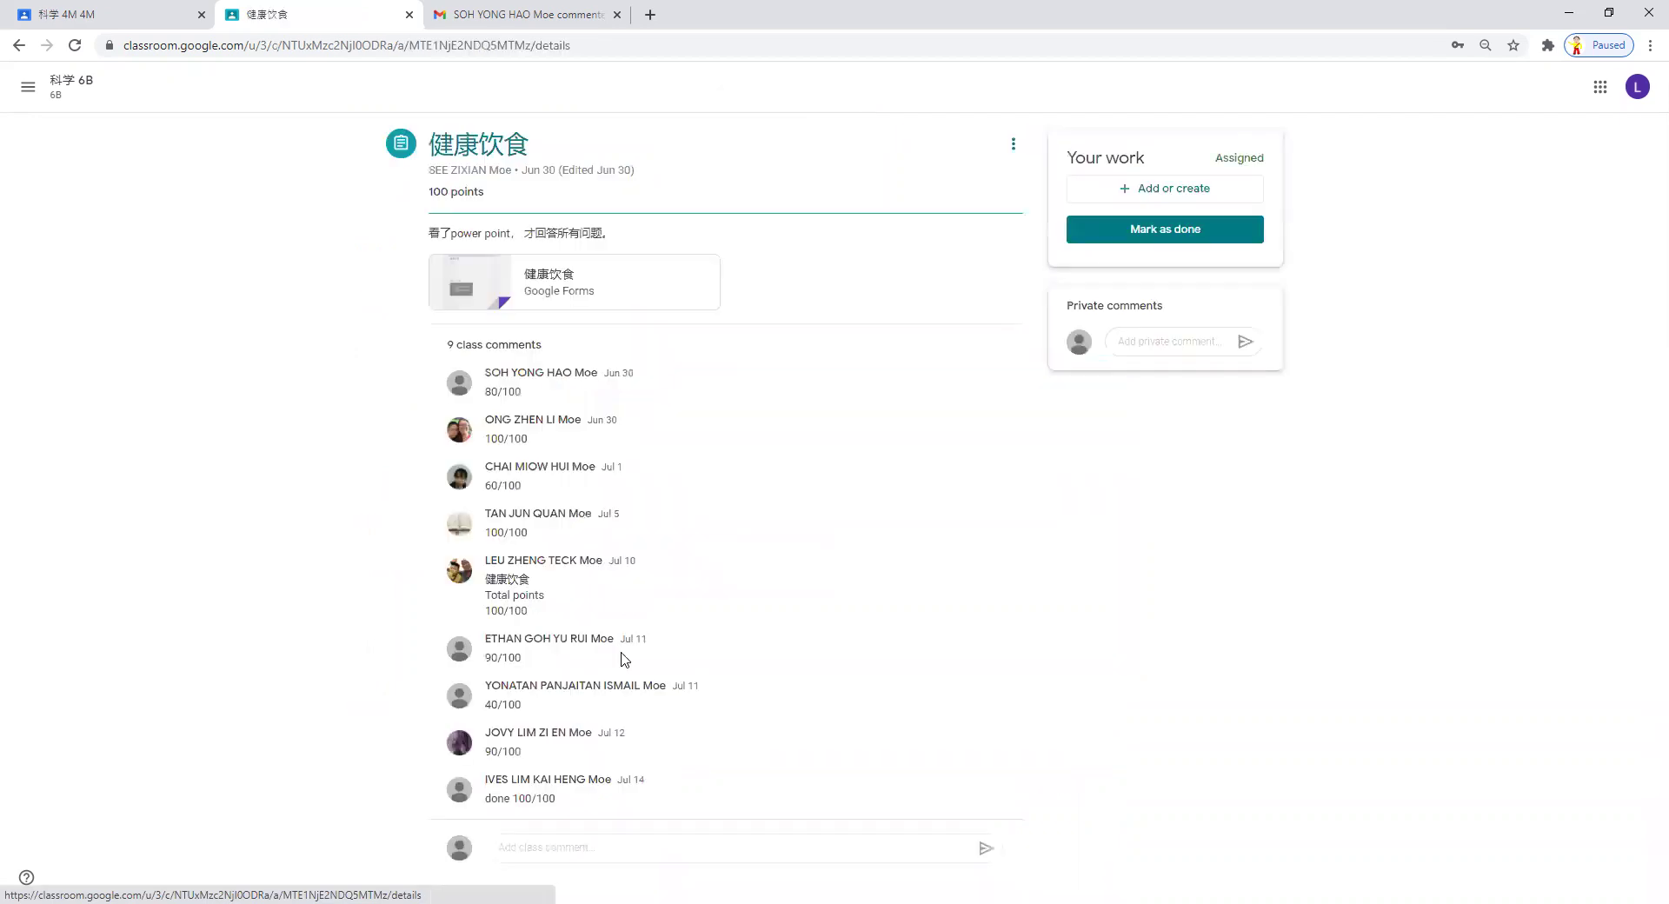
- Open the Google Form attached to the 健康饮食 assignment and look through its questions
{"action": "left_click", "coordinate": [552, 284]}
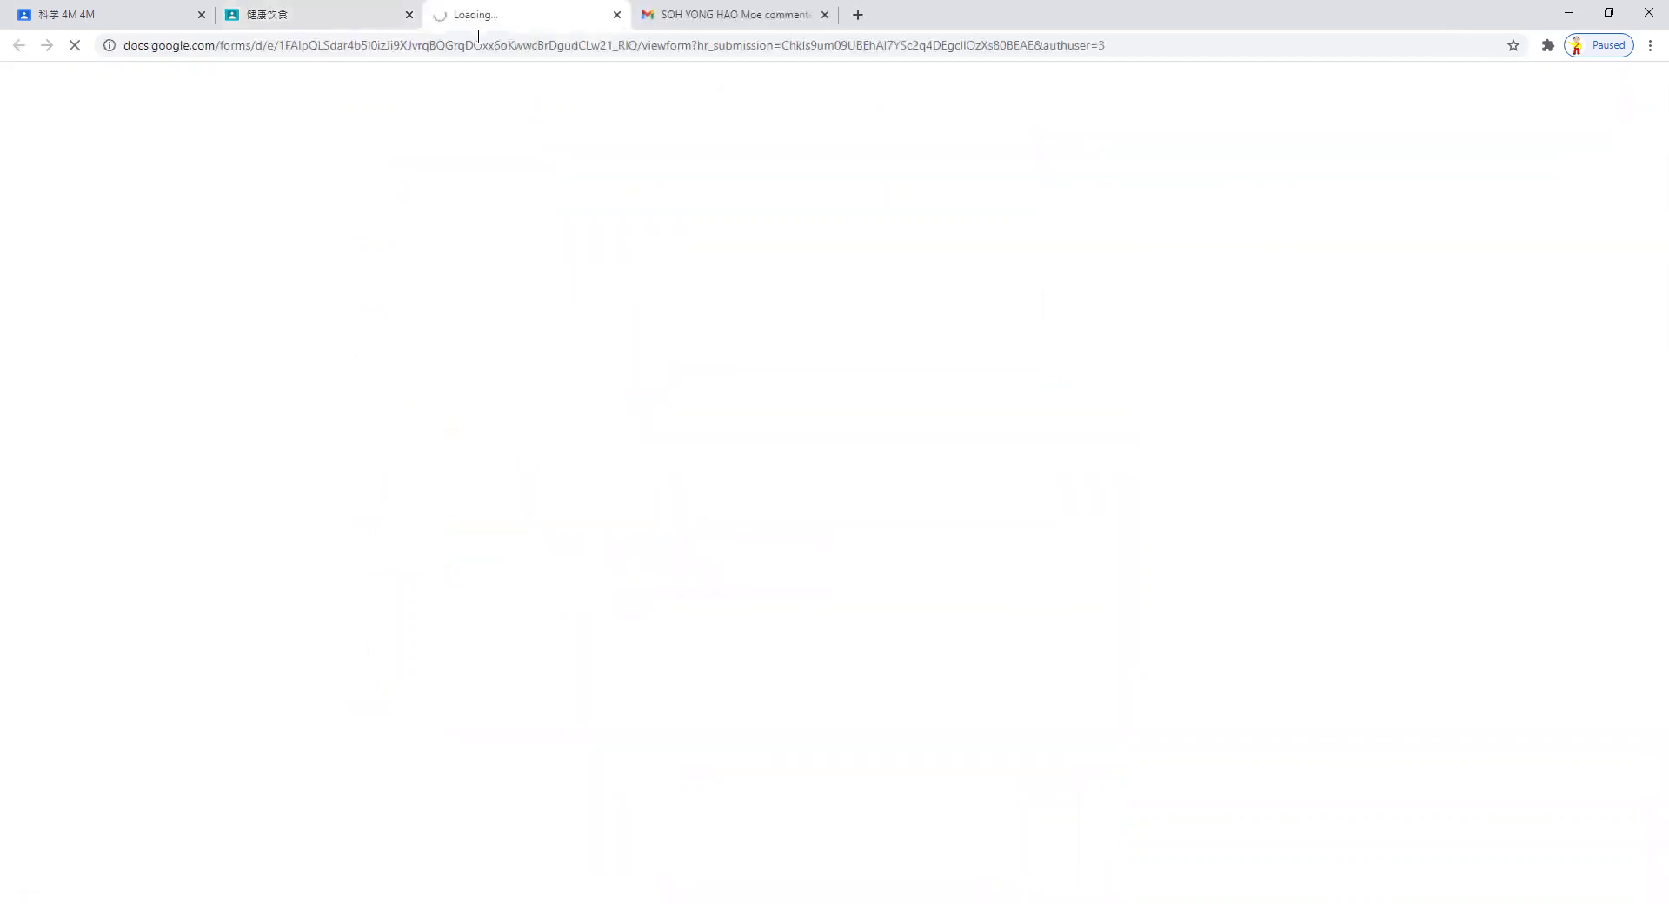
{"action": "left_click", "coordinate": [348, 15]}
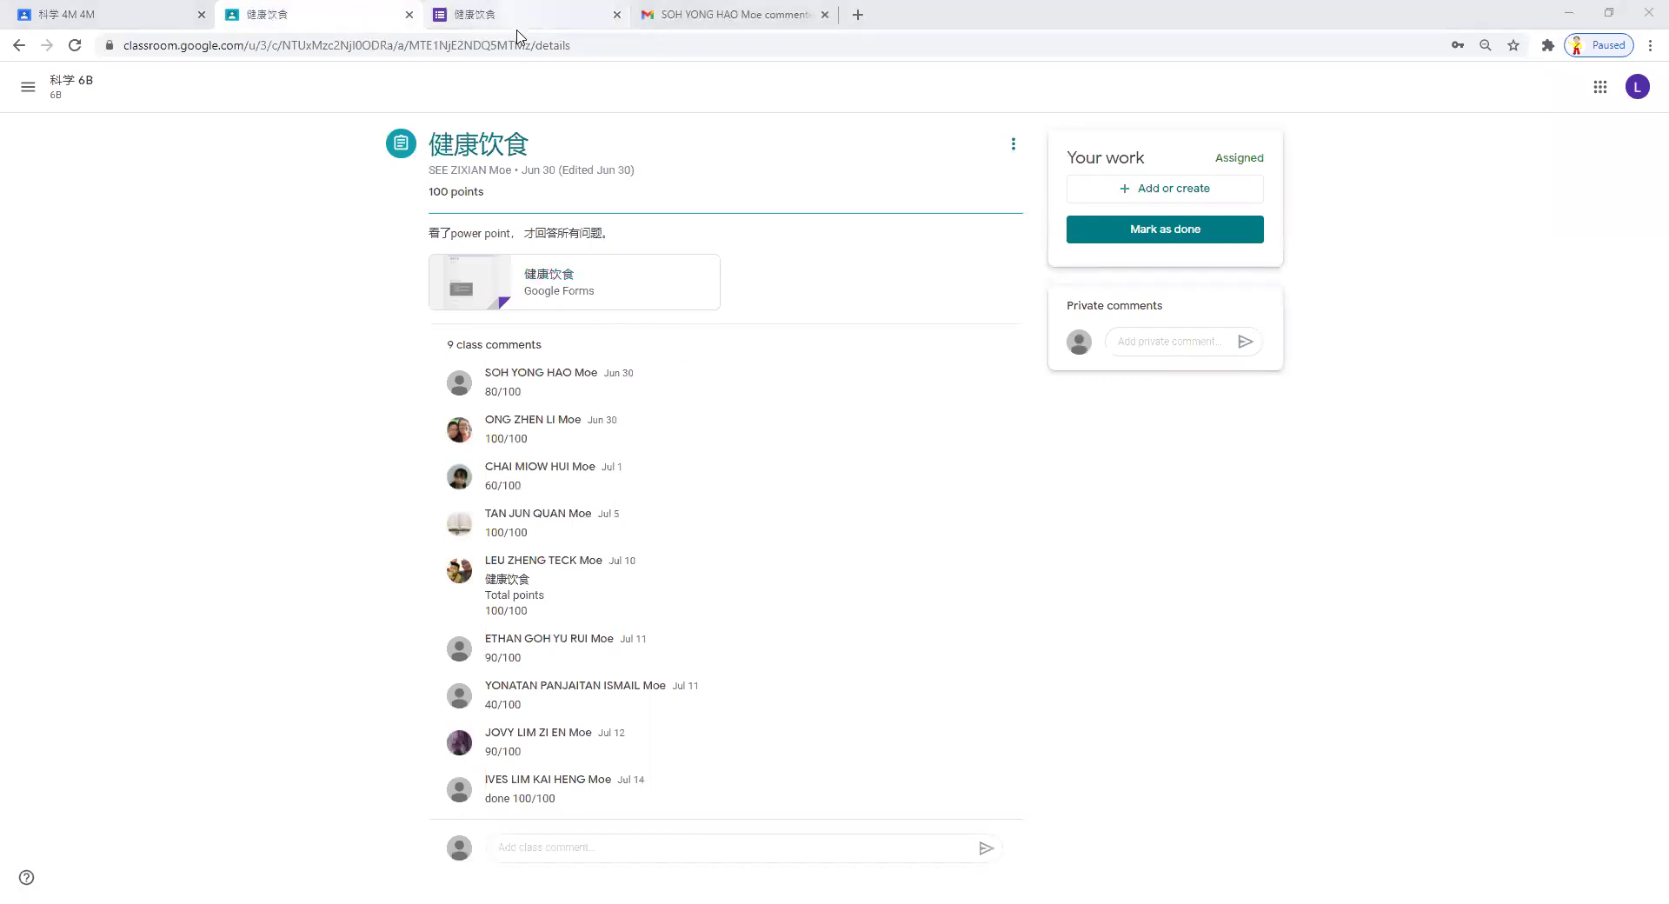
{"action": "left_click", "coordinate": [517, 26]}
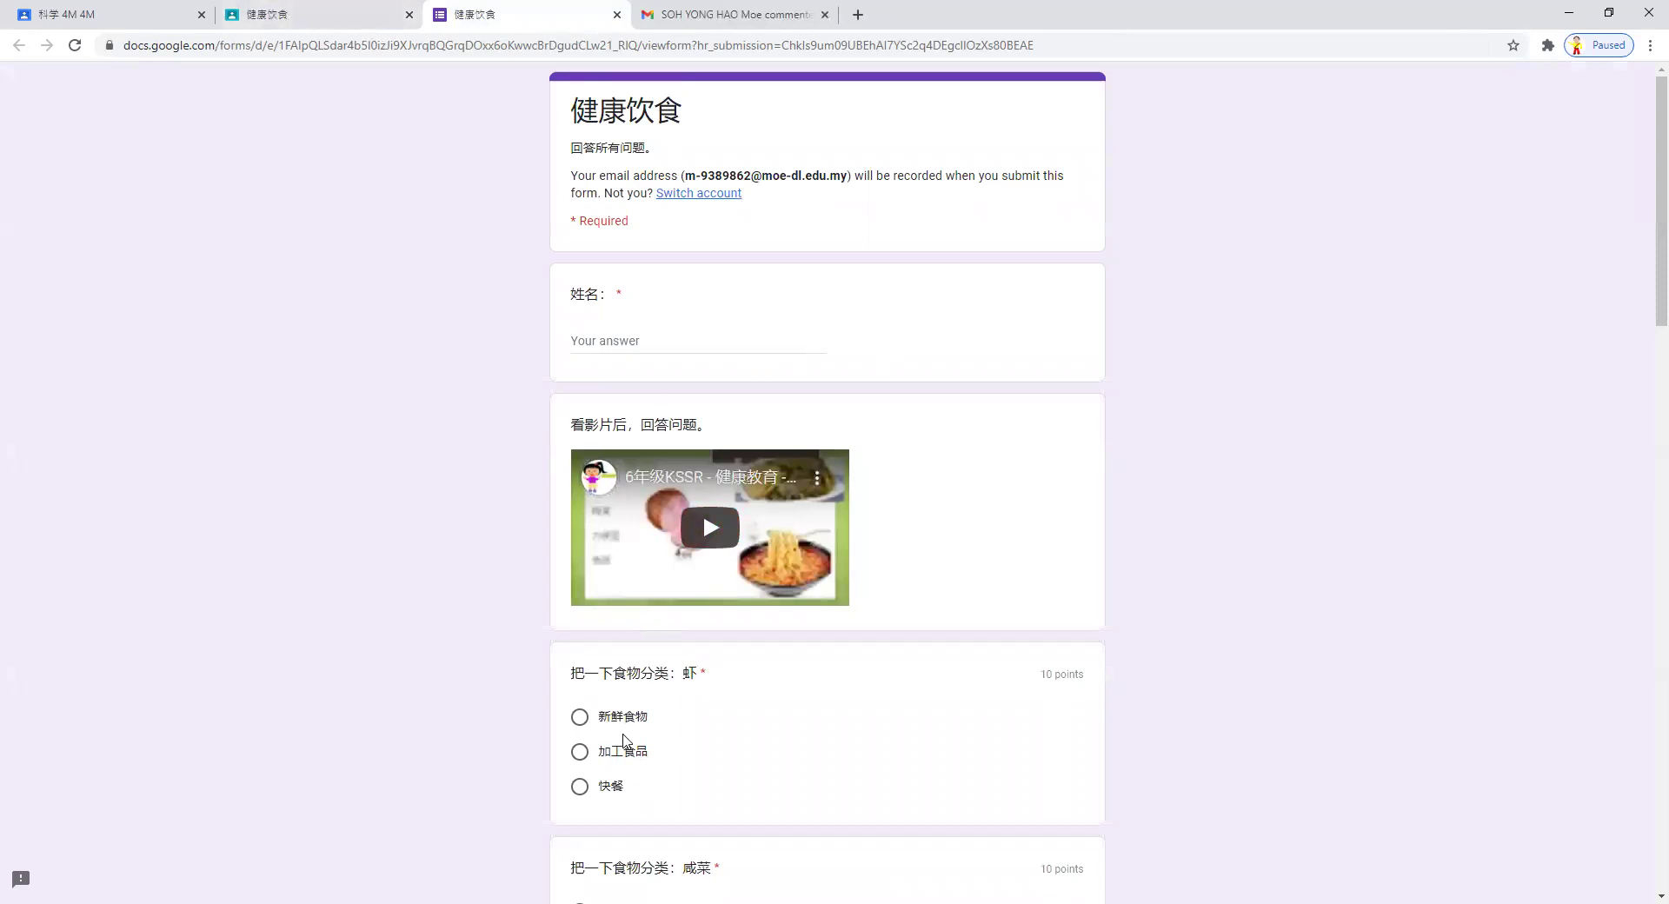
{"action": "scroll", "coordinate": [476, 458], "scroll_direction": "down", "scroll_amount": 4}
- Return to the 健康饮食 assignment, open its class comment field and dismiss the tip about tagging people
{"action": "left_click", "coordinate": [373, 14]}
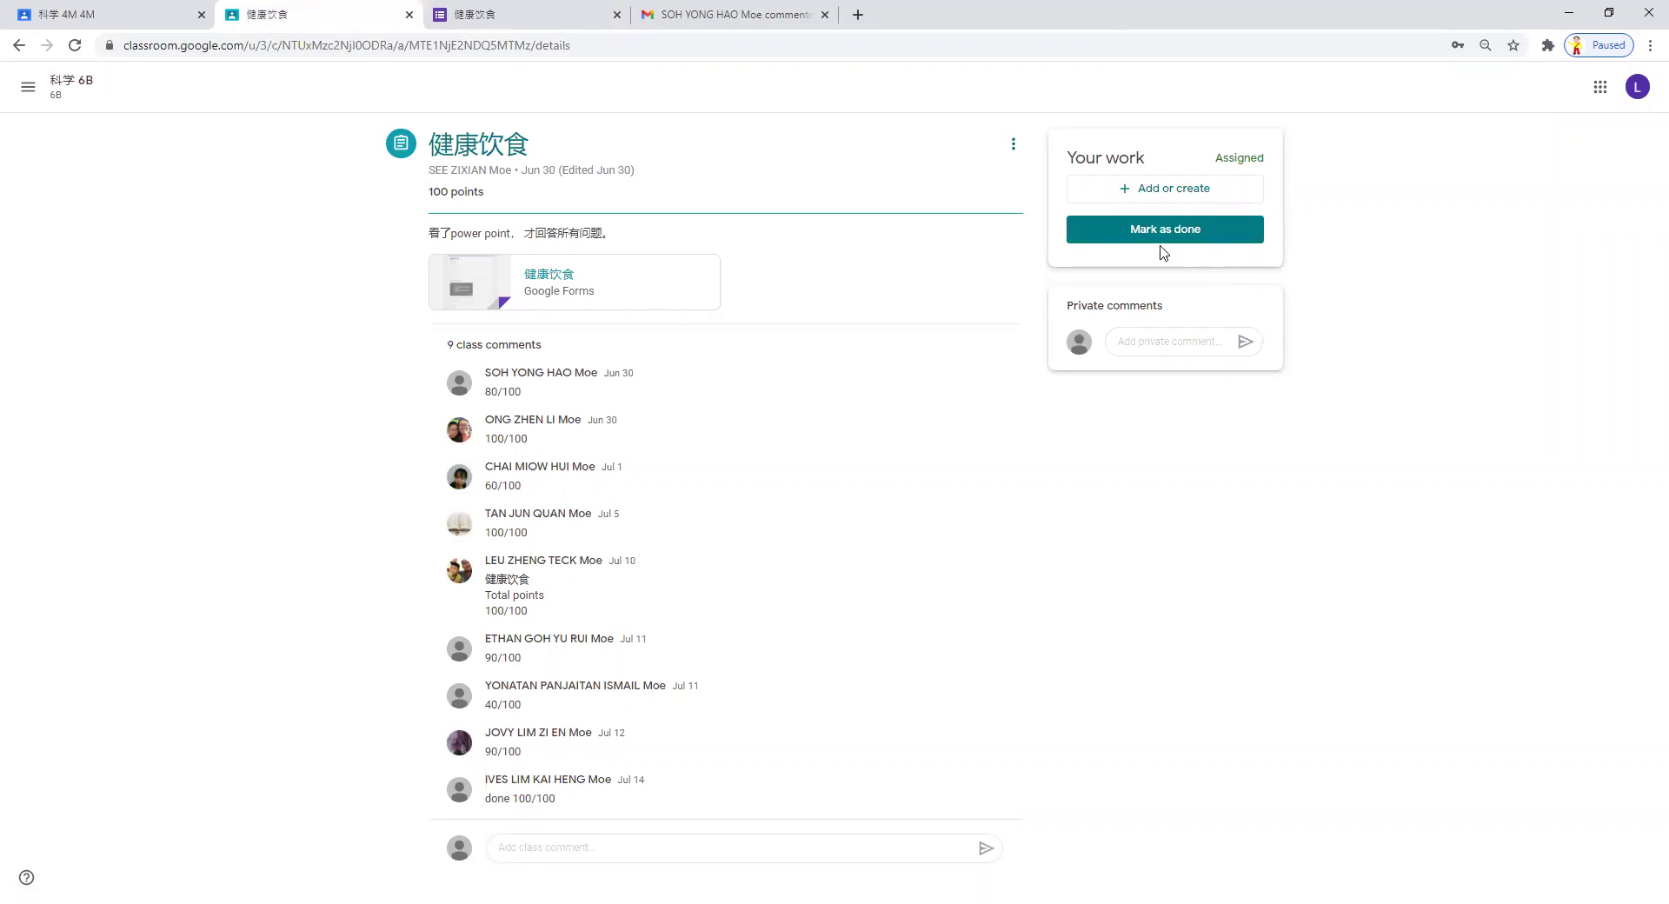
{"action": "left_click", "coordinate": [605, 853]}
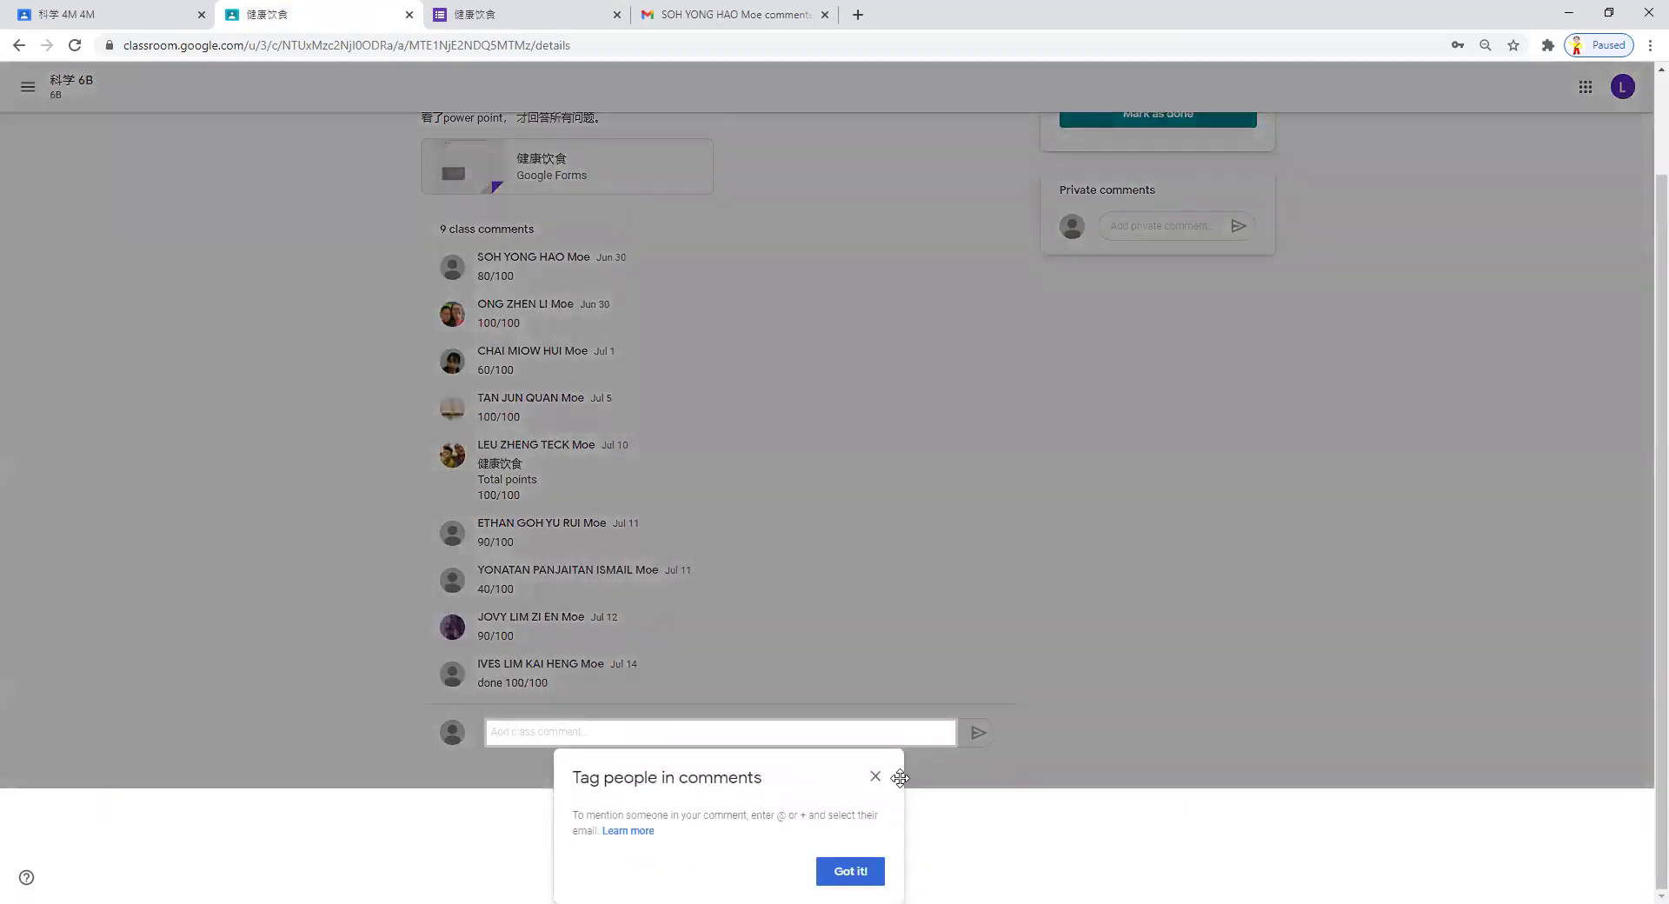
{"action": "left_click", "coordinate": [875, 776]}
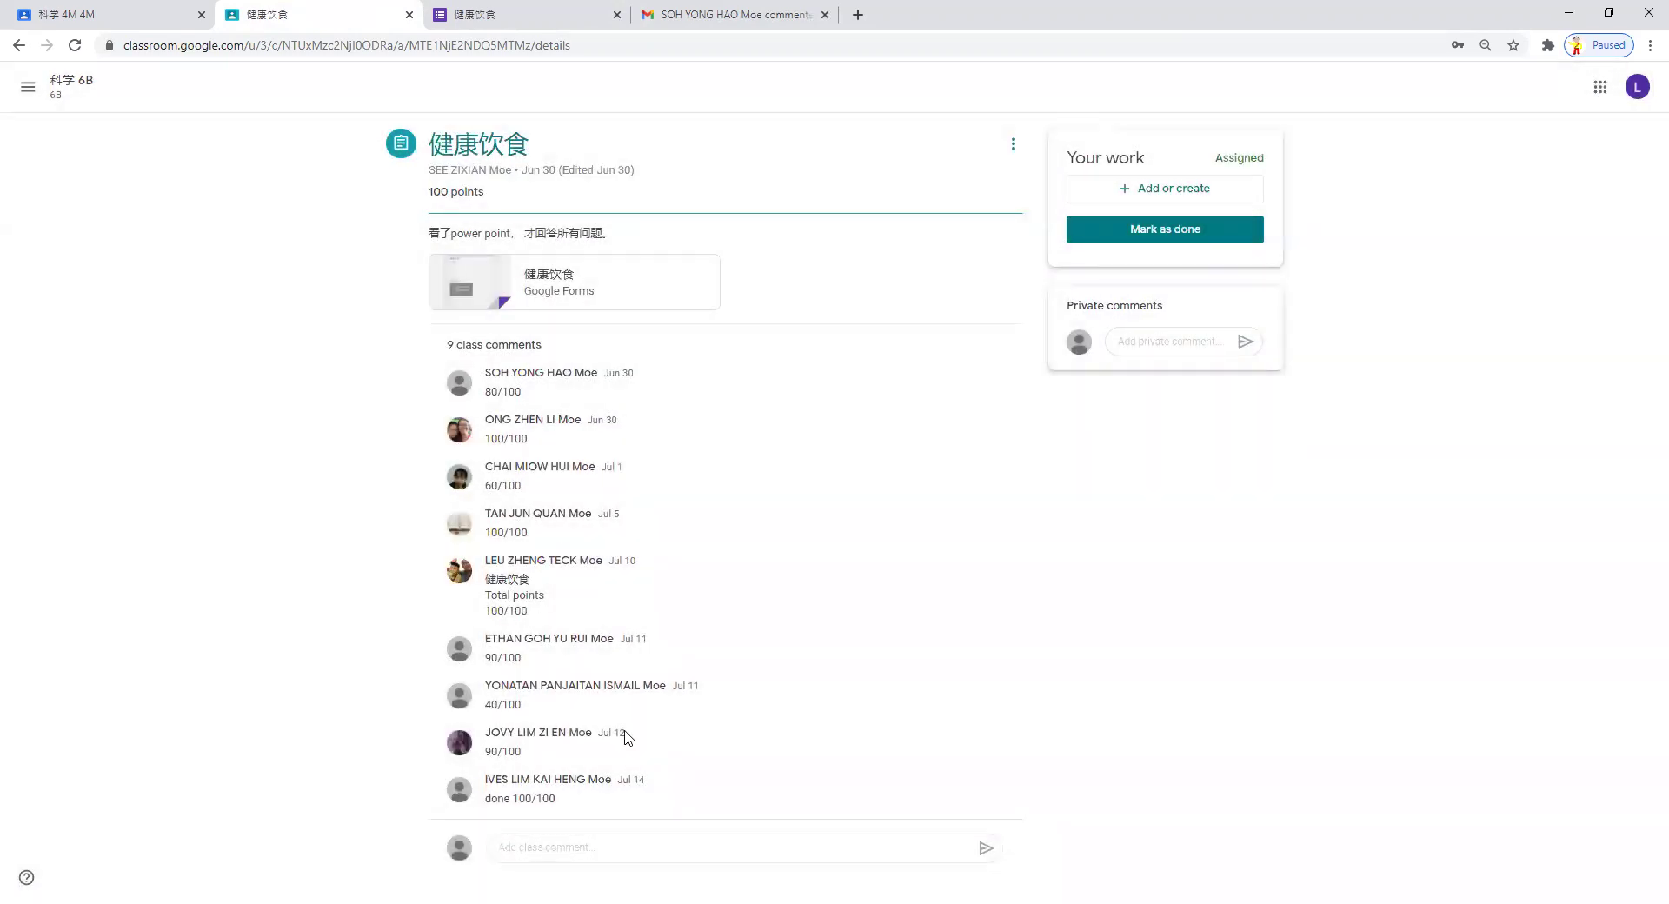
- From the 科学 6B classwork, view the student's own work list and open the details of 食物链和食物网
{"action": "left_click", "coordinate": [68, 81]}
{"action": "left_click", "coordinate": [842, 87]}
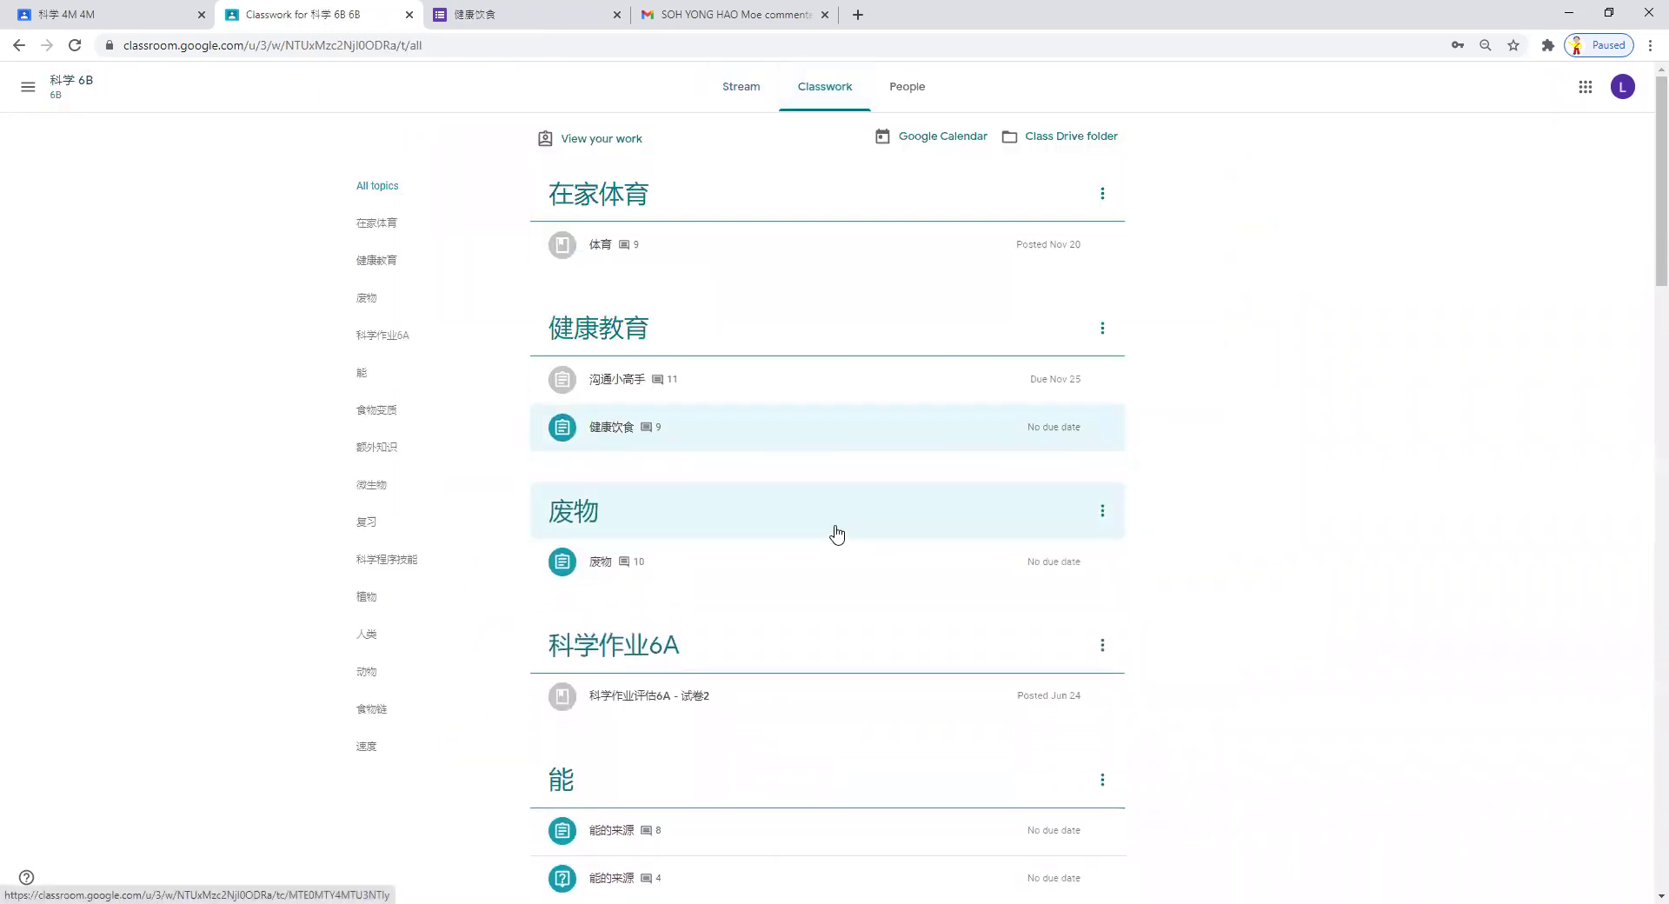
{"action": "left_click", "coordinate": [614, 146]}
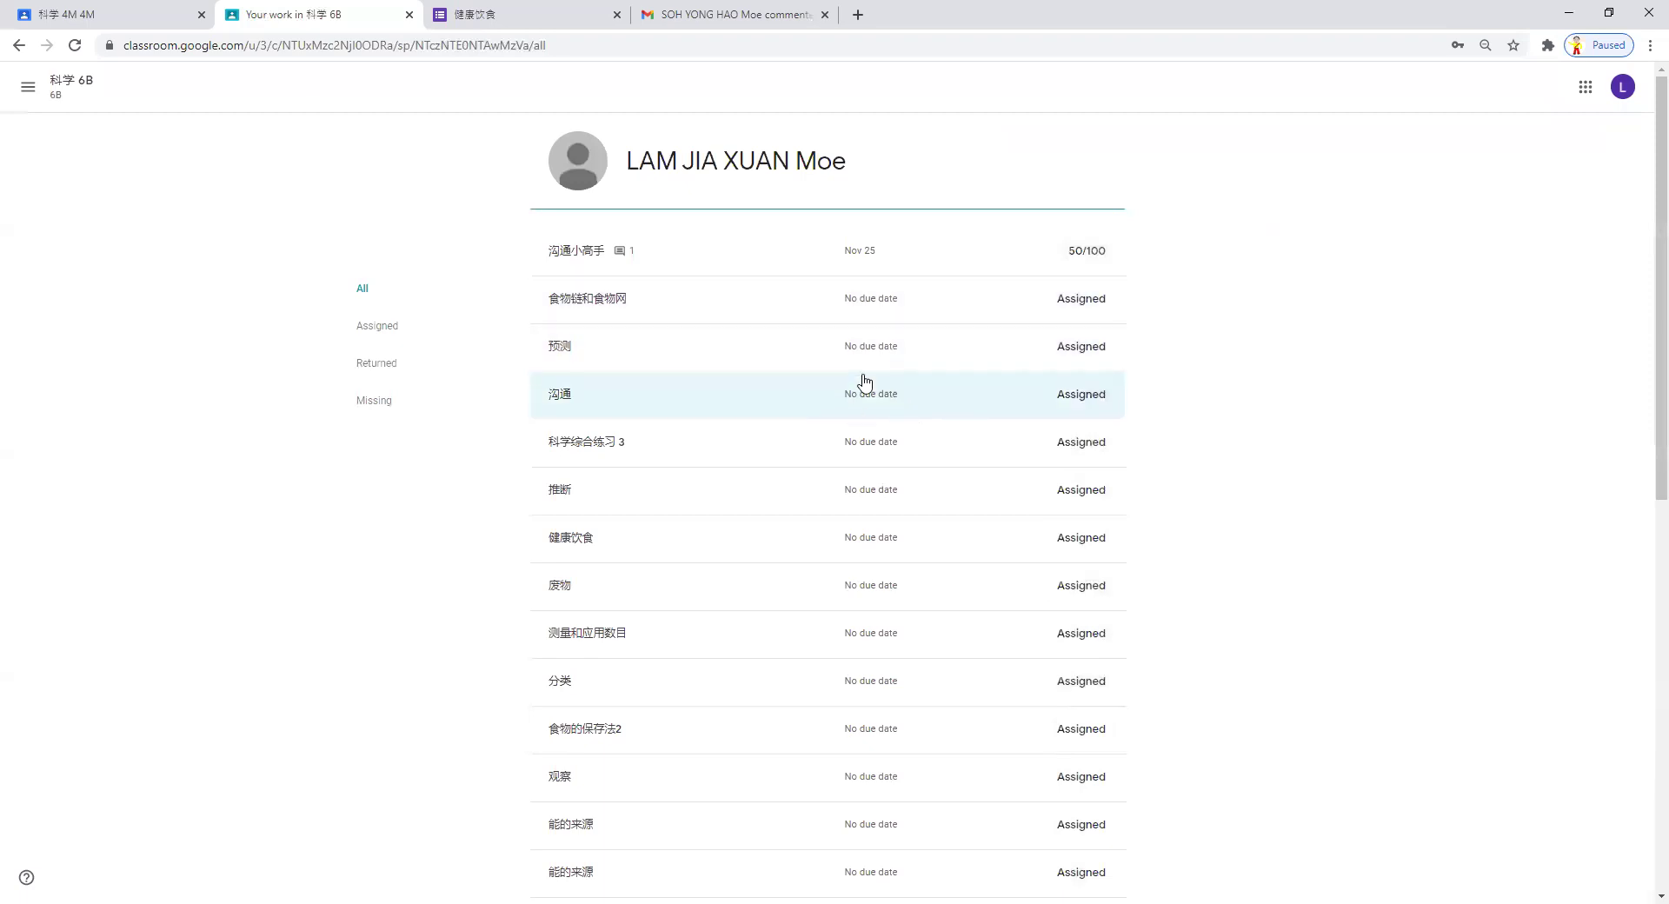
{"action": "left_click", "coordinate": [713, 304]}
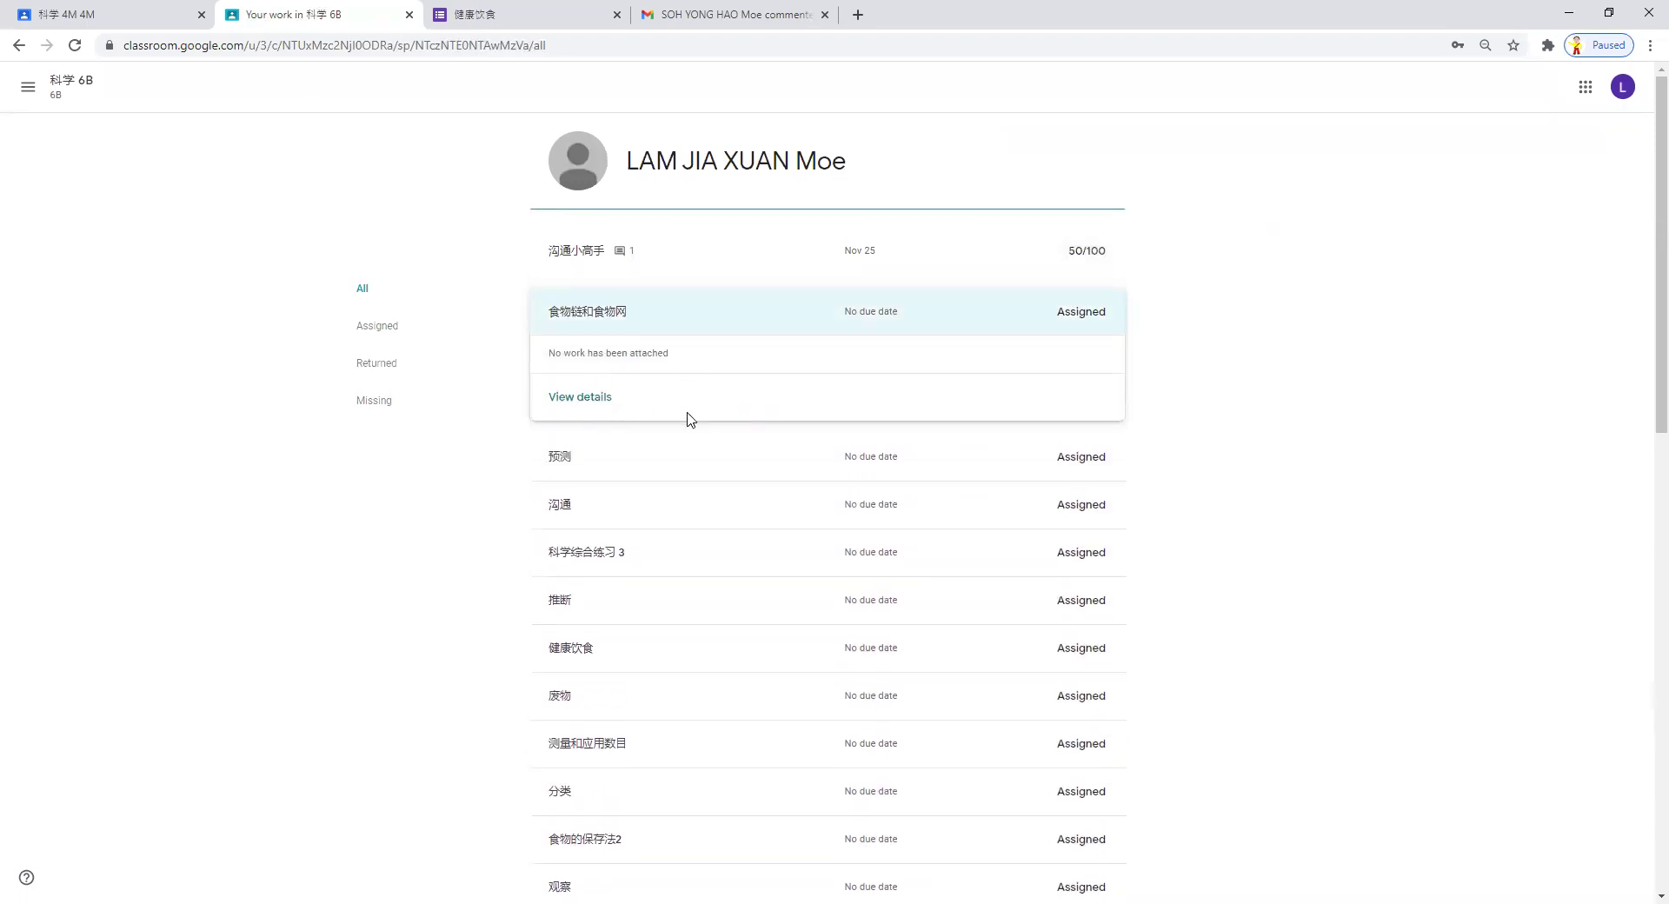
{"action": "left_click", "coordinate": [581, 401]}
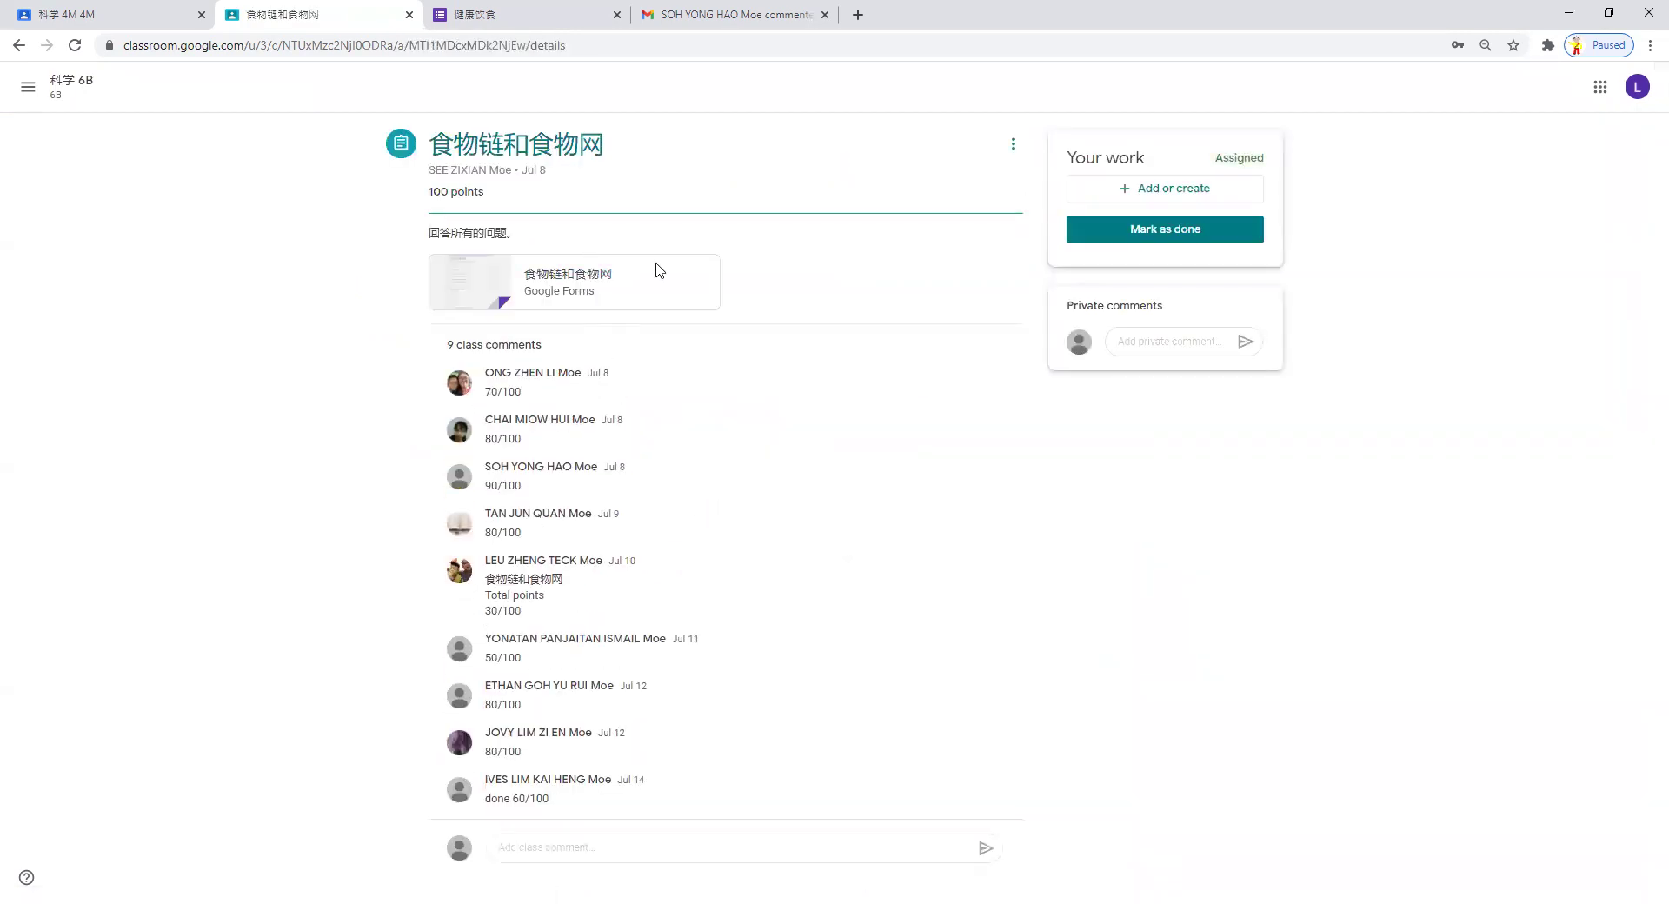
- Return to the student's work list for 科学 6B and filter it by Returned, then by Assigned
{"action": "left_click", "coordinate": [48, 98]}
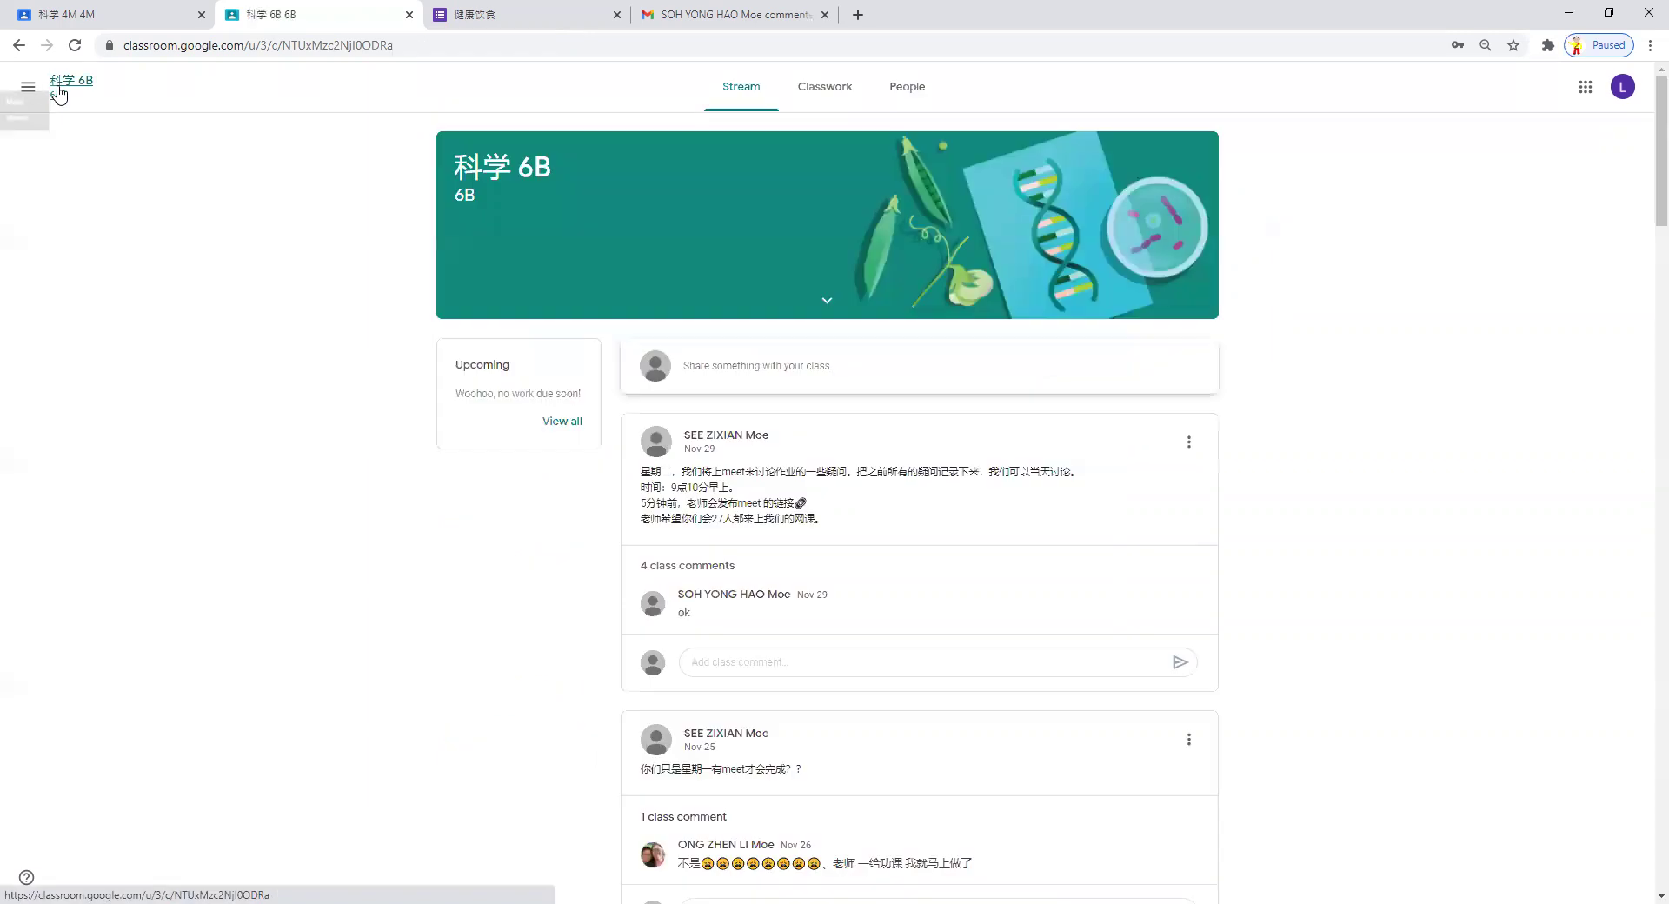
{"action": "left_click", "coordinate": [820, 105]}
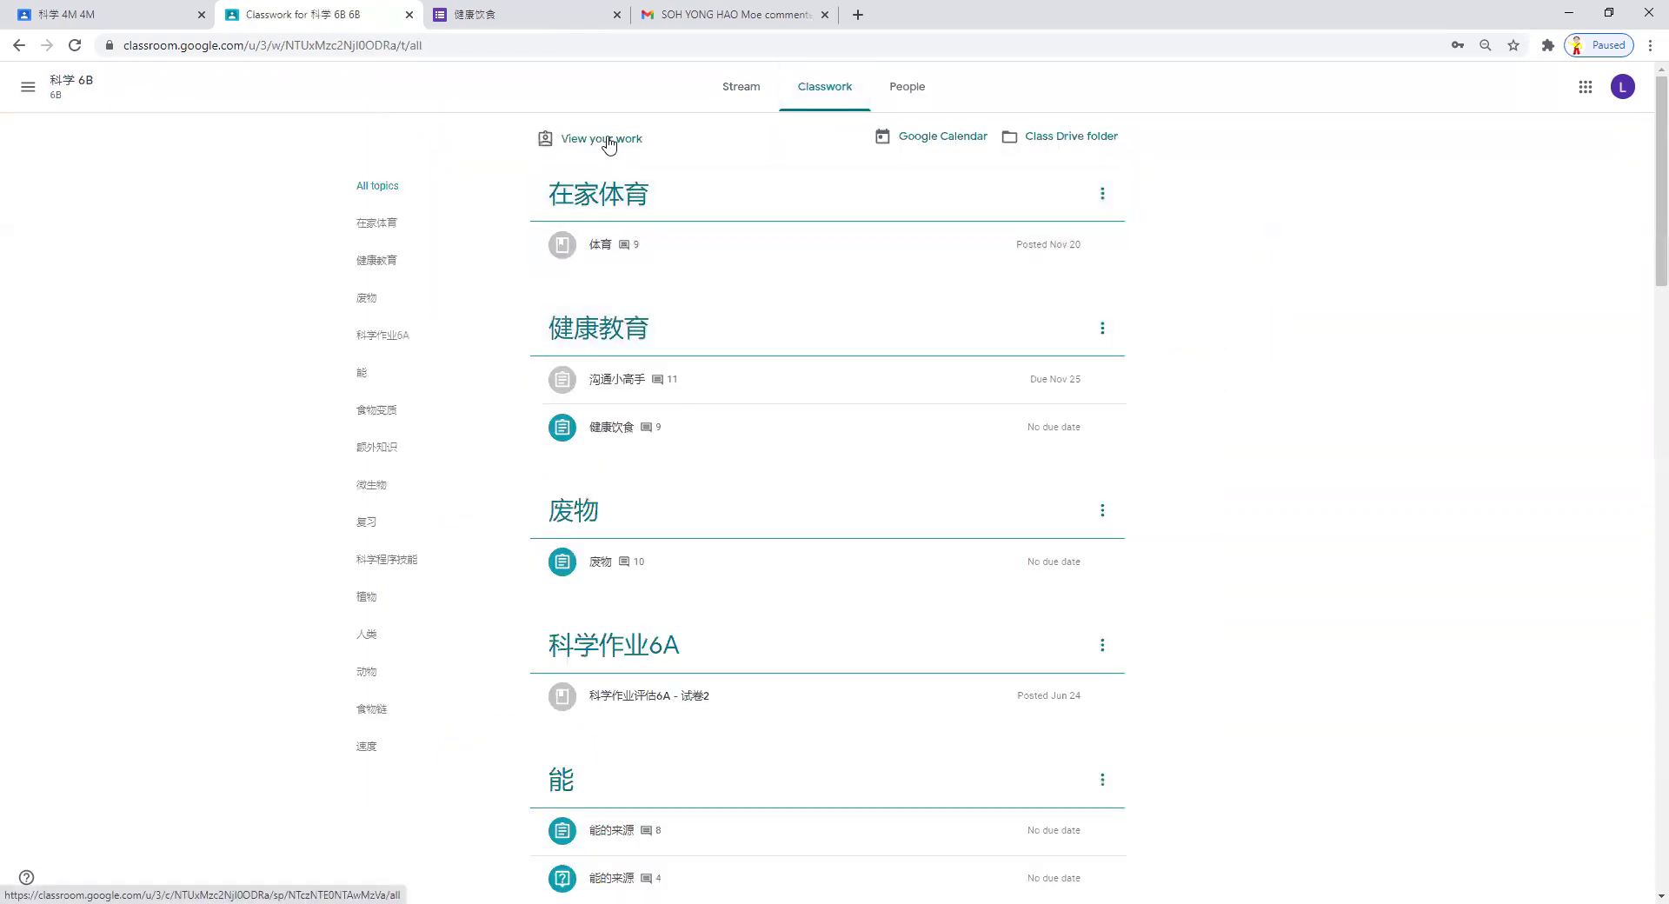
{"action": "left_click", "coordinate": [608, 139]}
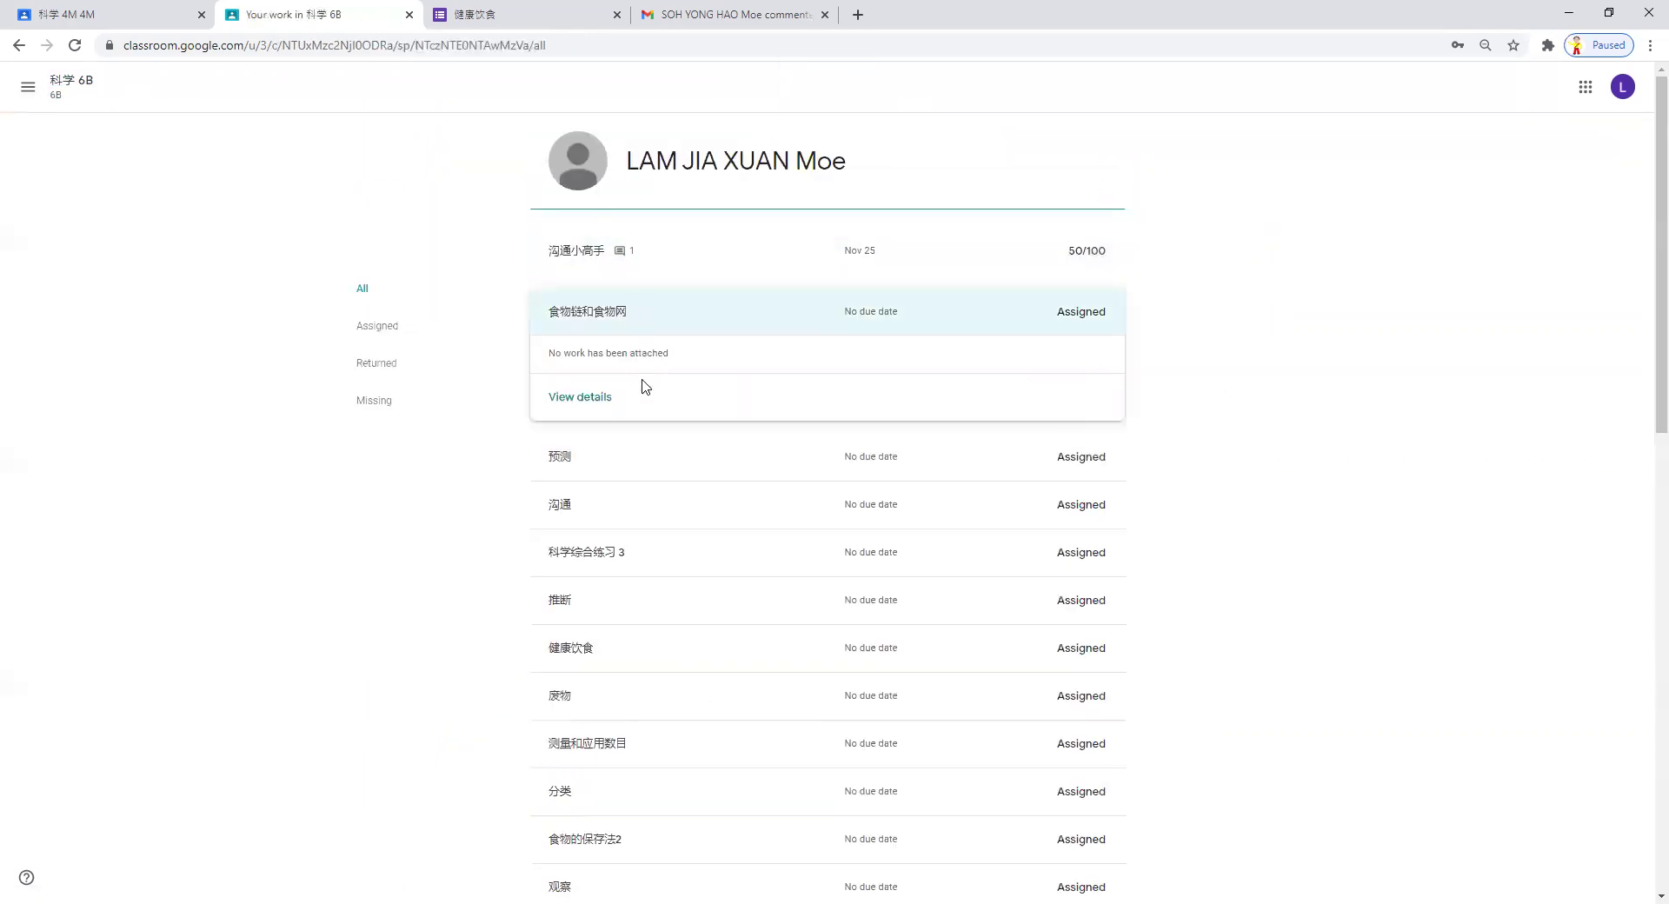
{"action": "left_click", "coordinate": [391, 369]}
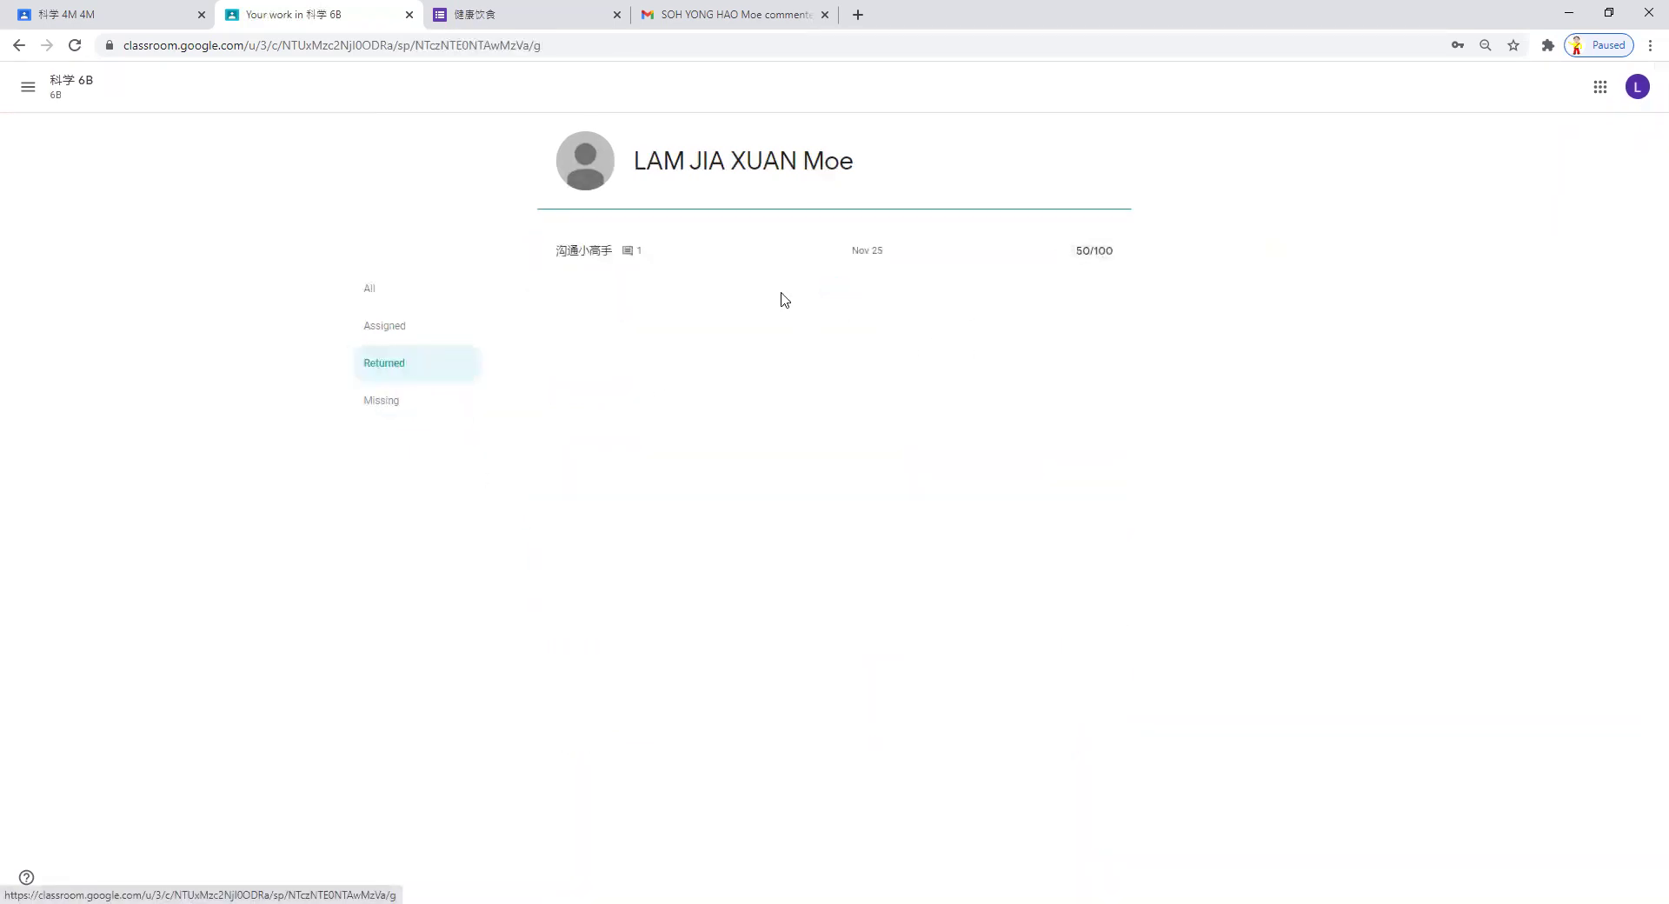
{"action": "left_click", "coordinate": [413, 330]}
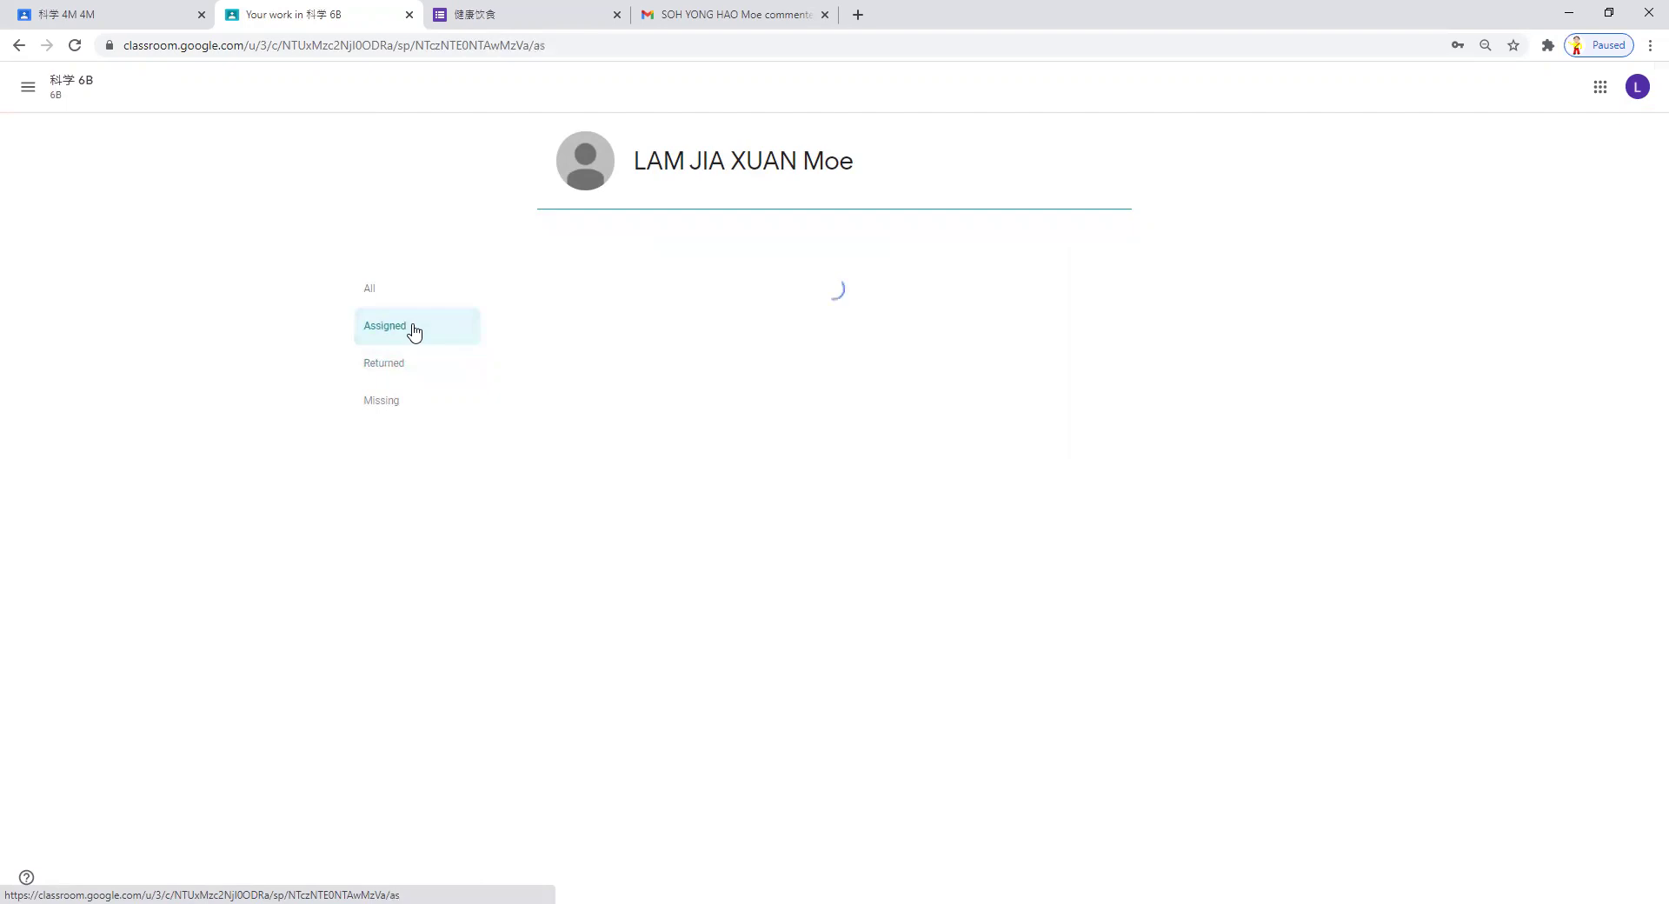
- Find the 测量和应用数目 assignment among the assigned work and open its details
{"action": "scroll", "coordinate": [718, 450], "scroll_direction": "down", "scroll_amount": 2}
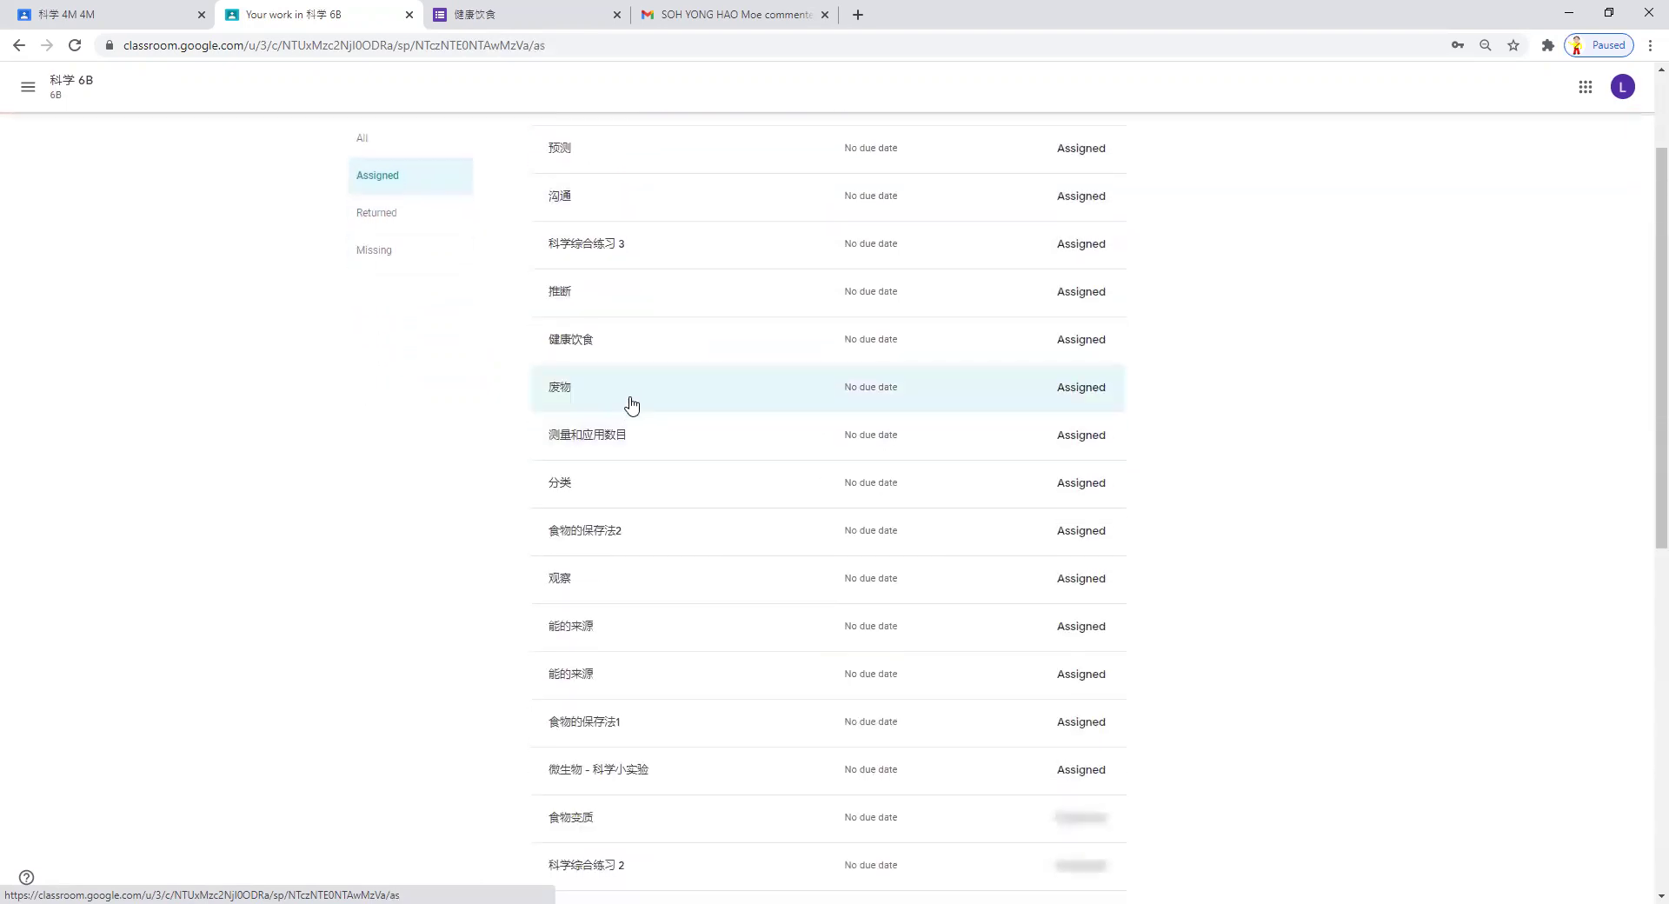
{"action": "left_click", "coordinate": [639, 439]}
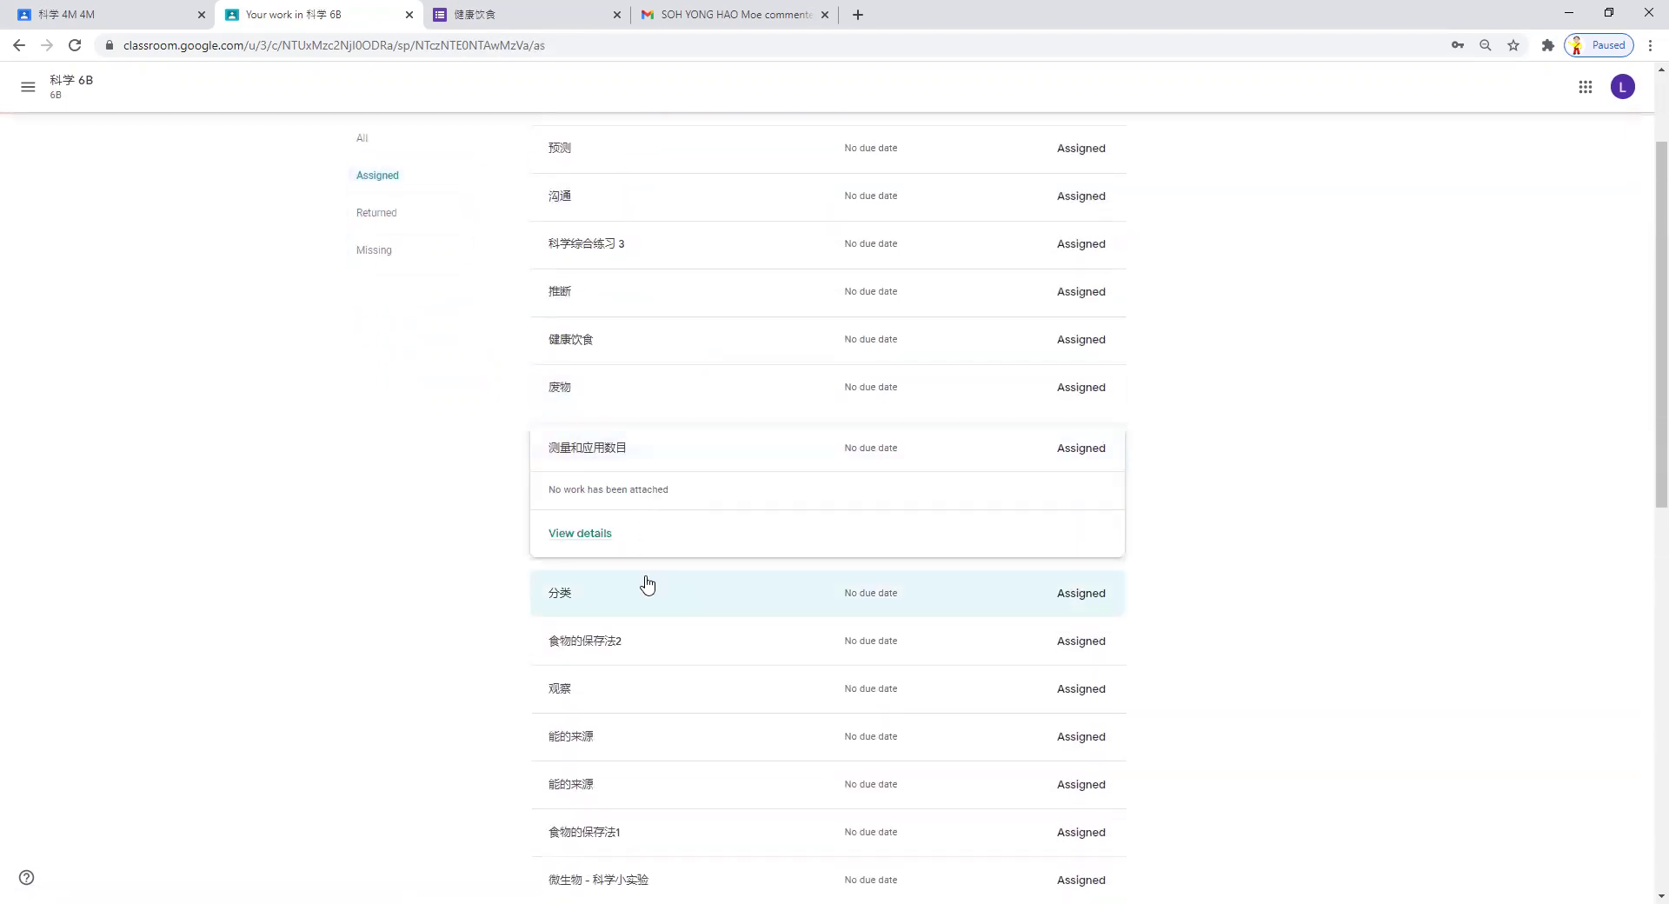
{"action": "scroll", "coordinate": [648, 589], "scroll_direction": "down", "scroll_amount": 2}
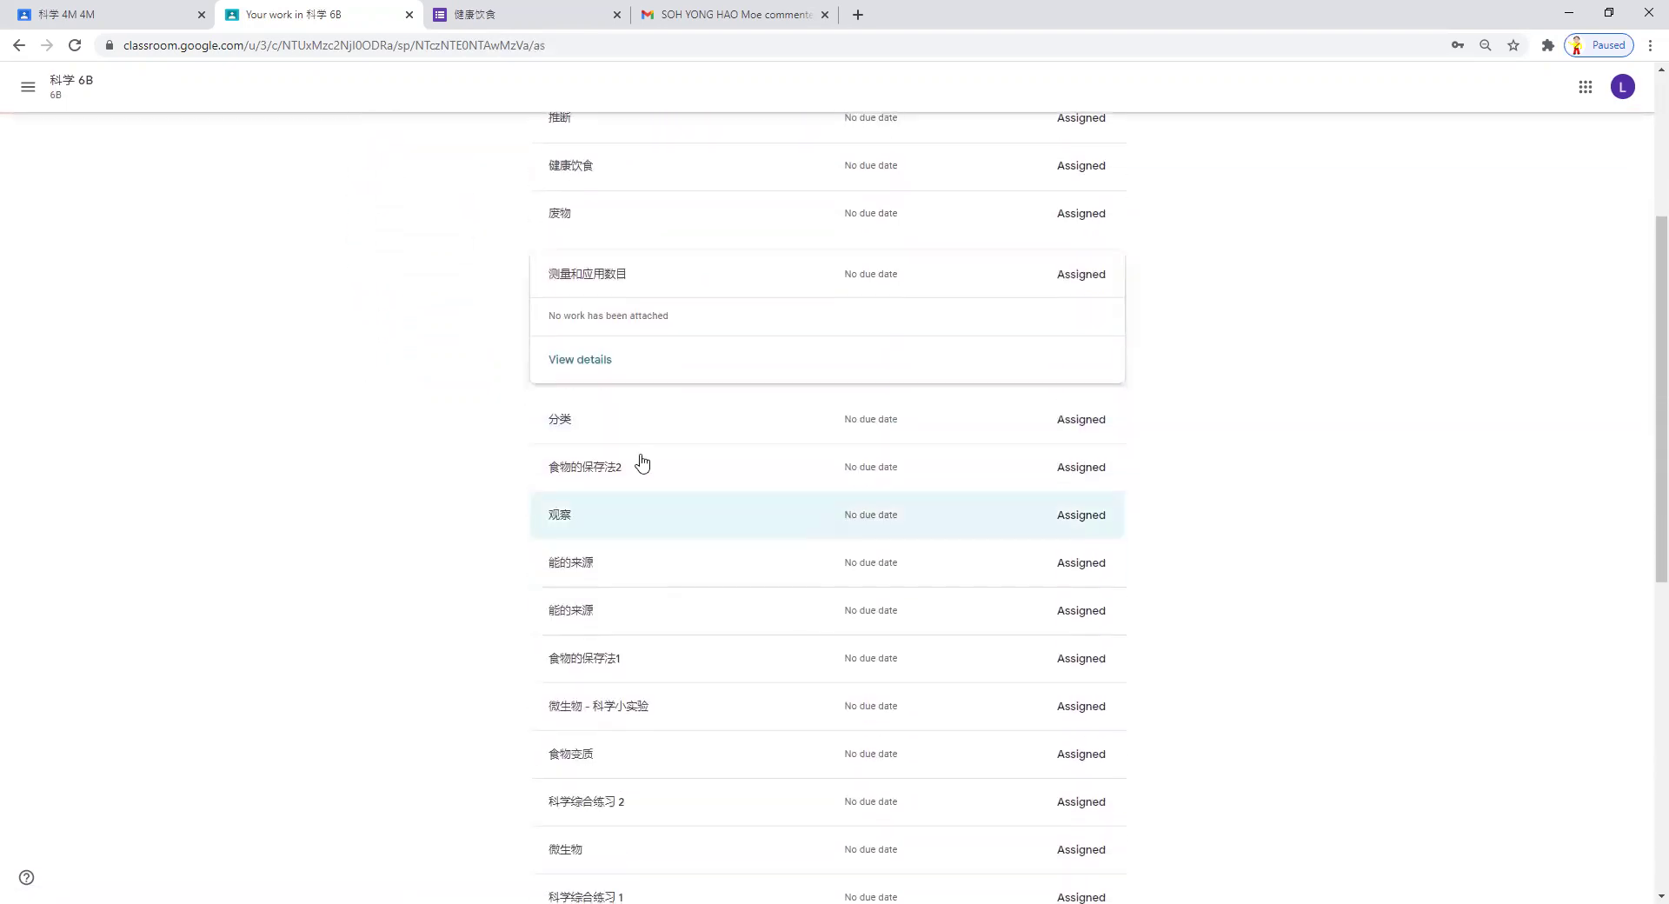
{"action": "left_click", "coordinate": [585, 361]}
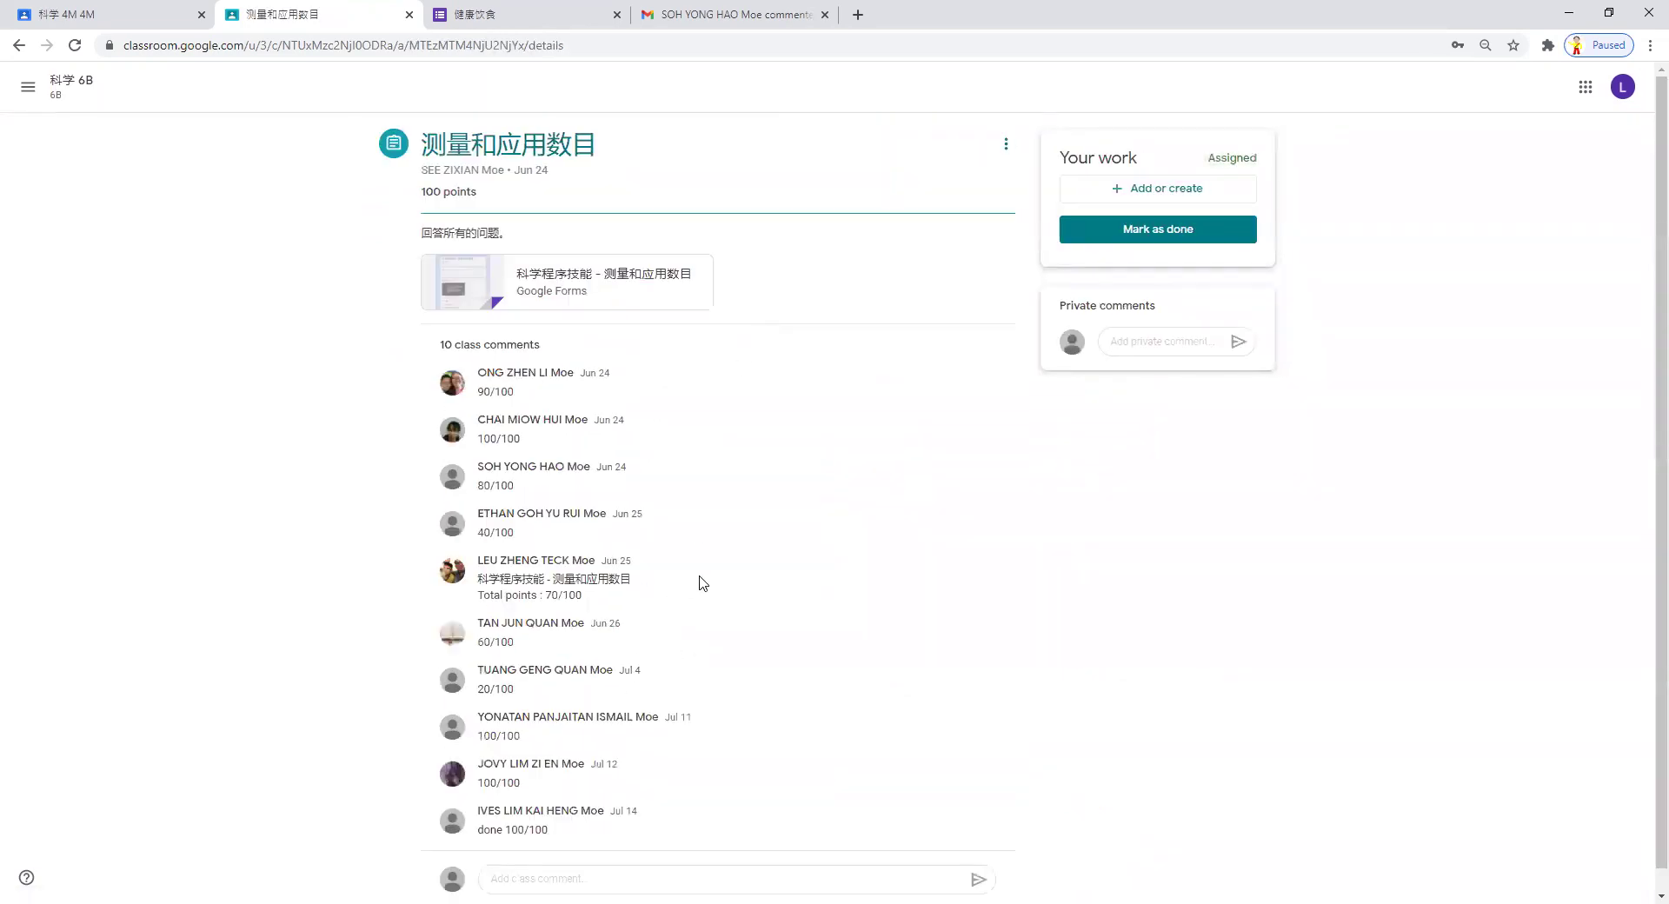
{"action": "scroll", "coordinate": [701, 588], "scroll_direction": "down", "scroll_amount": 1}
{"action": "scroll", "coordinate": [718, 532], "scroll_direction": "up", "scroll_amount": 1}
- View the form attached to 测量和应用数目 and return to the 科学 6B class page
{"action": "left_click", "coordinate": [641, 279]}
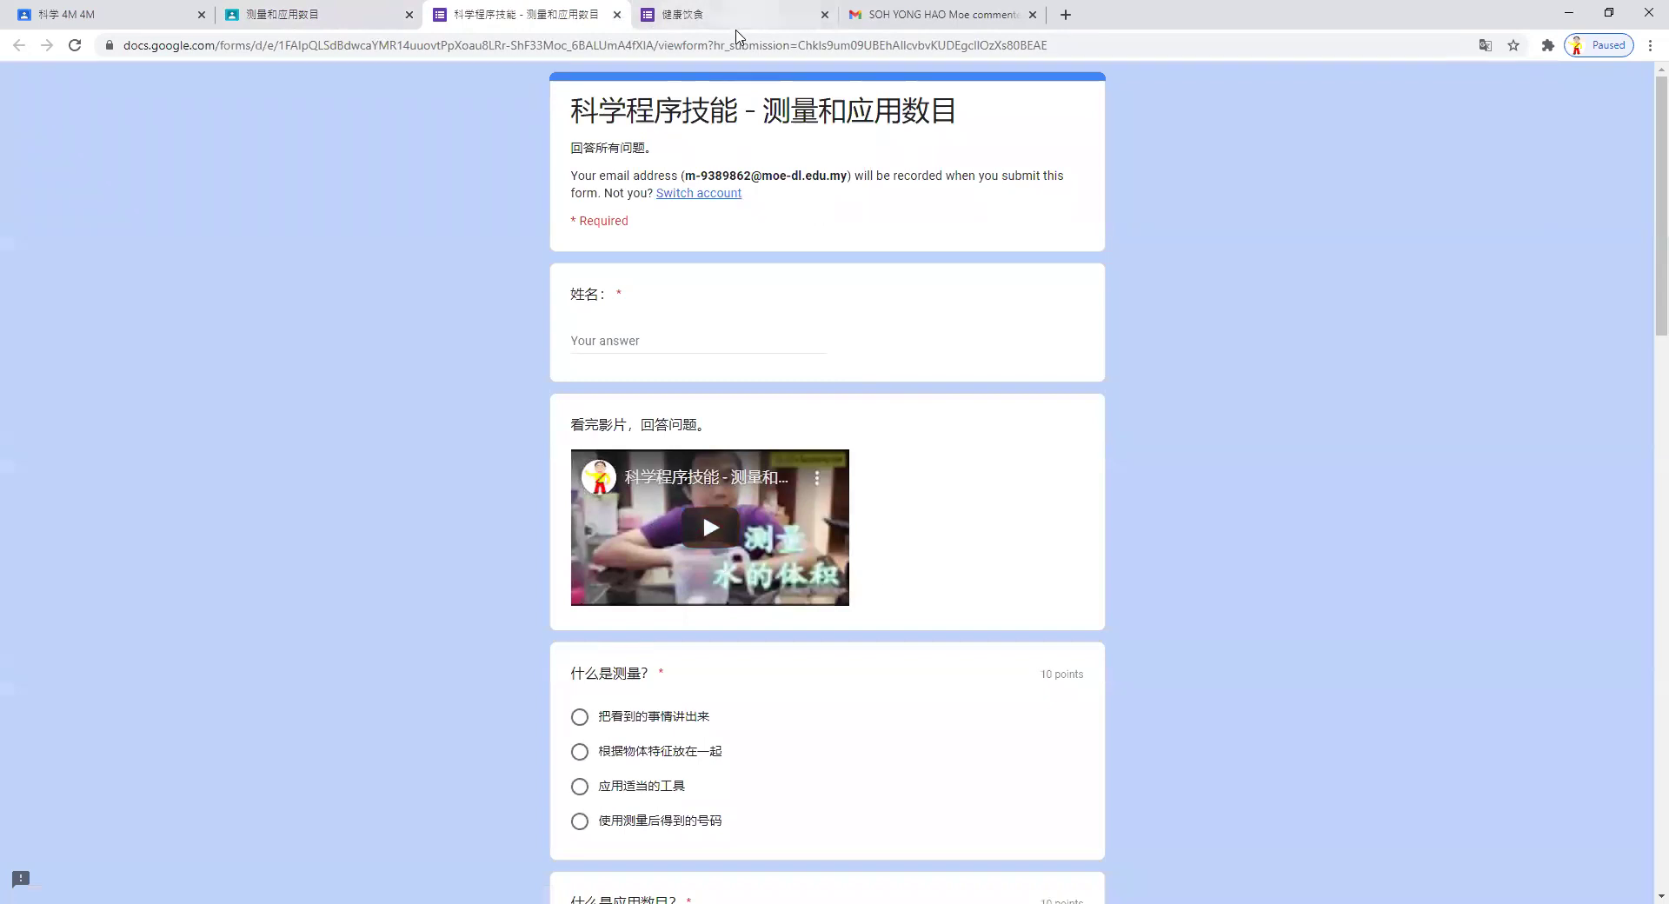
{"action": "left_click", "coordinate": [278, 14]}
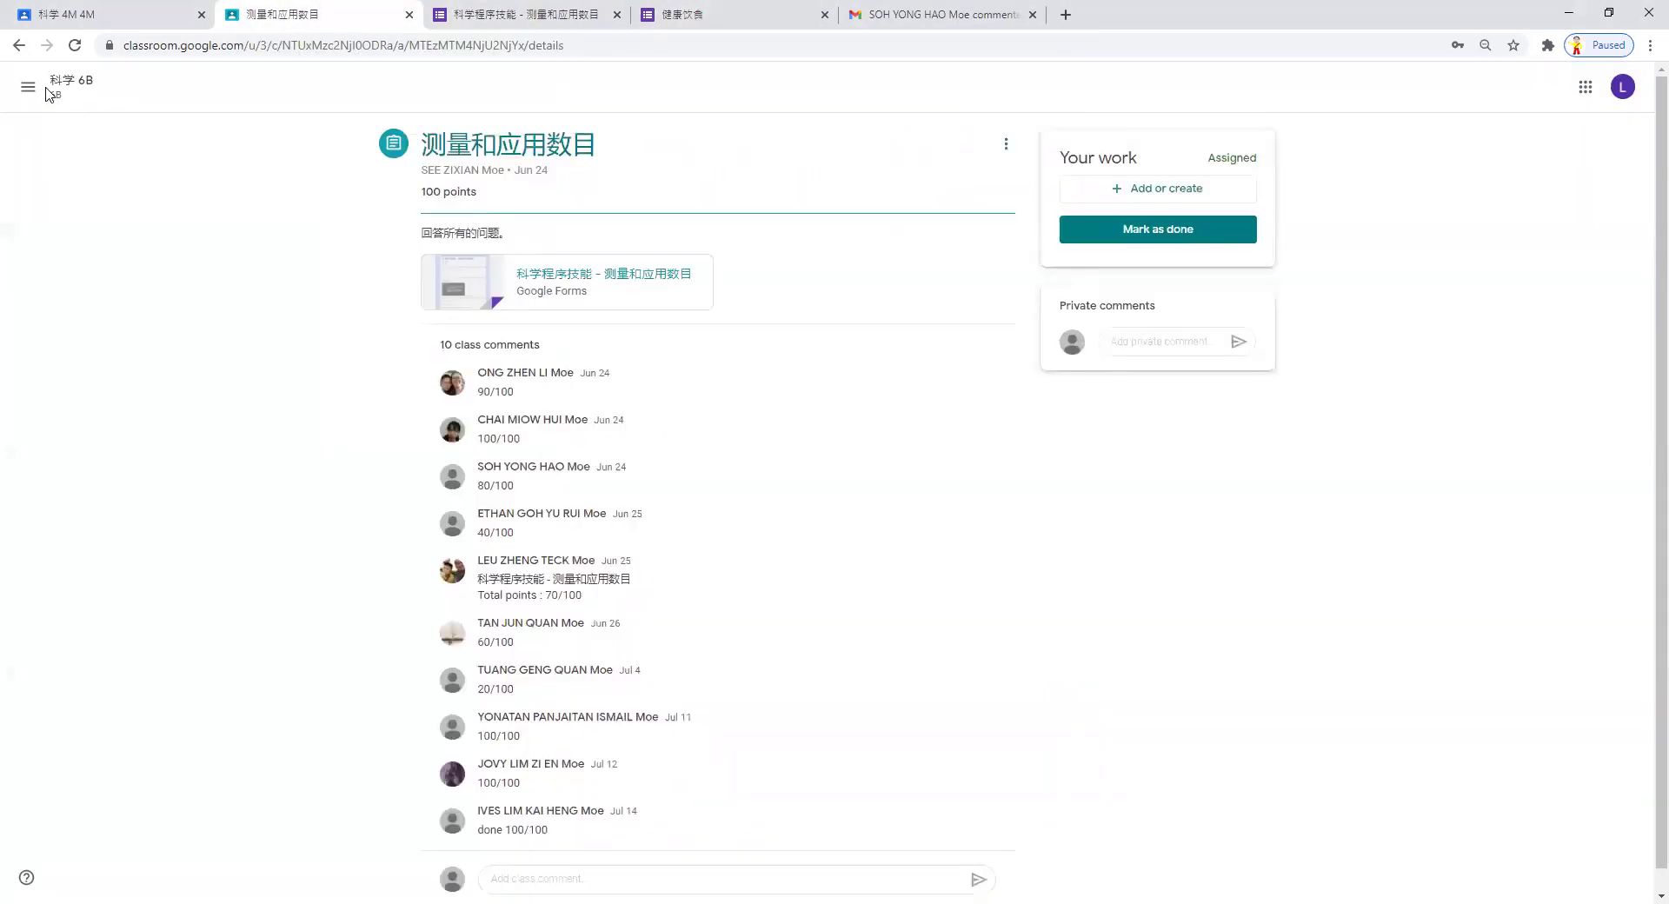
{"action": "left_click", "coordinate": [60, 98]}
{"action": "left_click", "coordinate": [546, 9]}
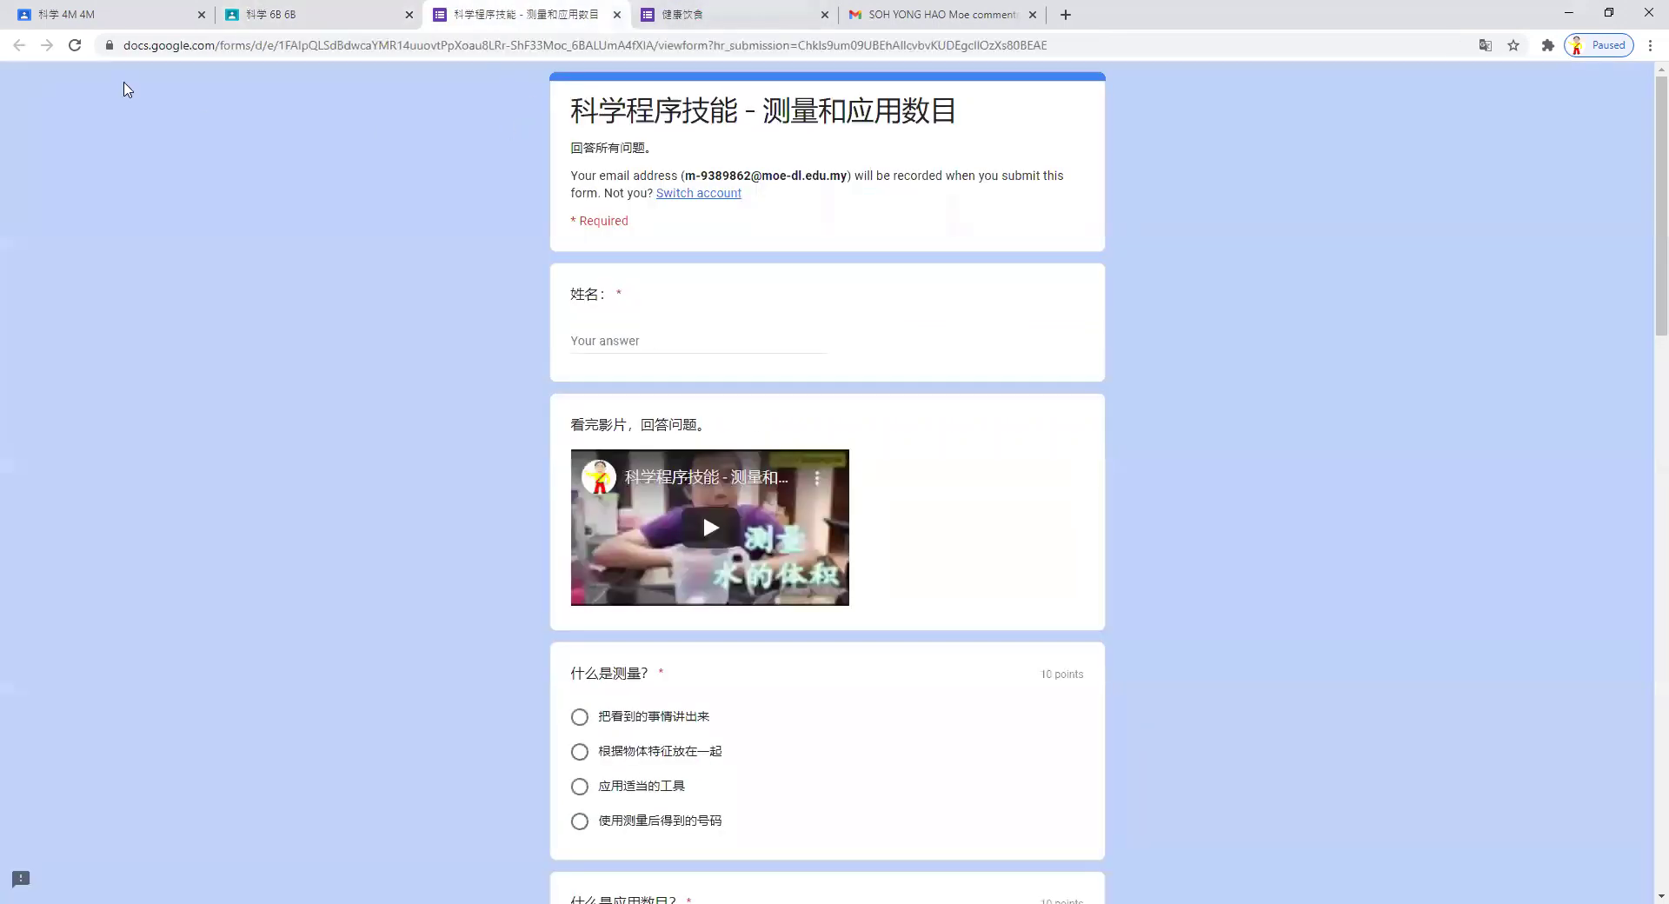
{"action": "left_click", "coordinate": [348, 14]}
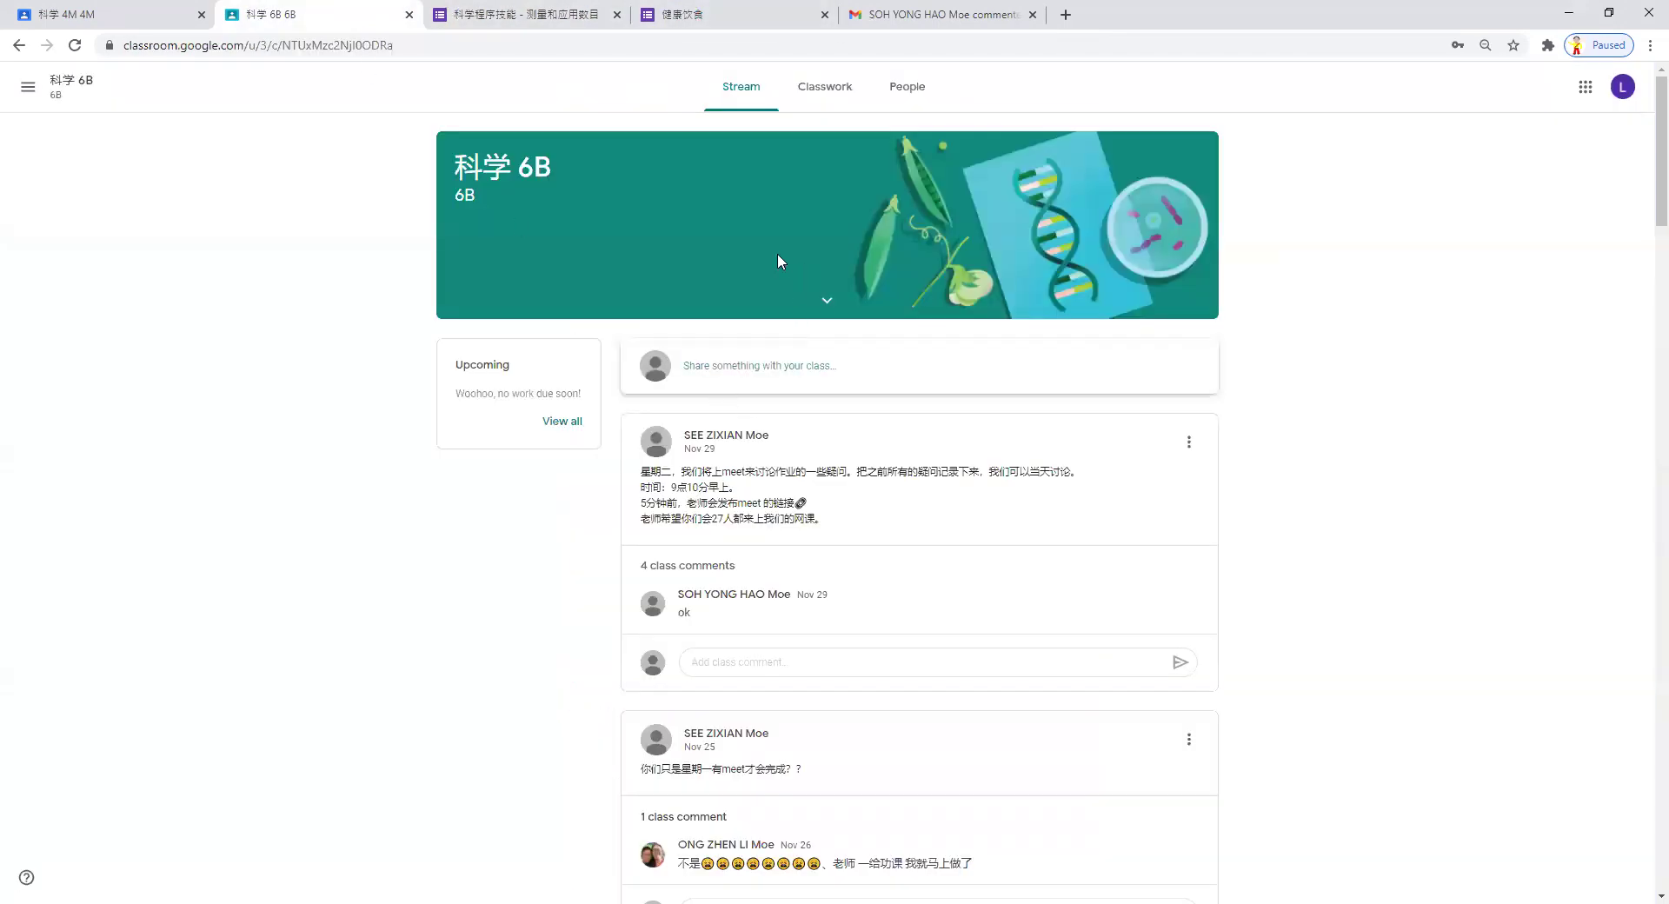
- Open the form attached to 沟通小高手 from the classwork and close the two other open forms
{"action": "left_click", "coordinate": [824, 94]}
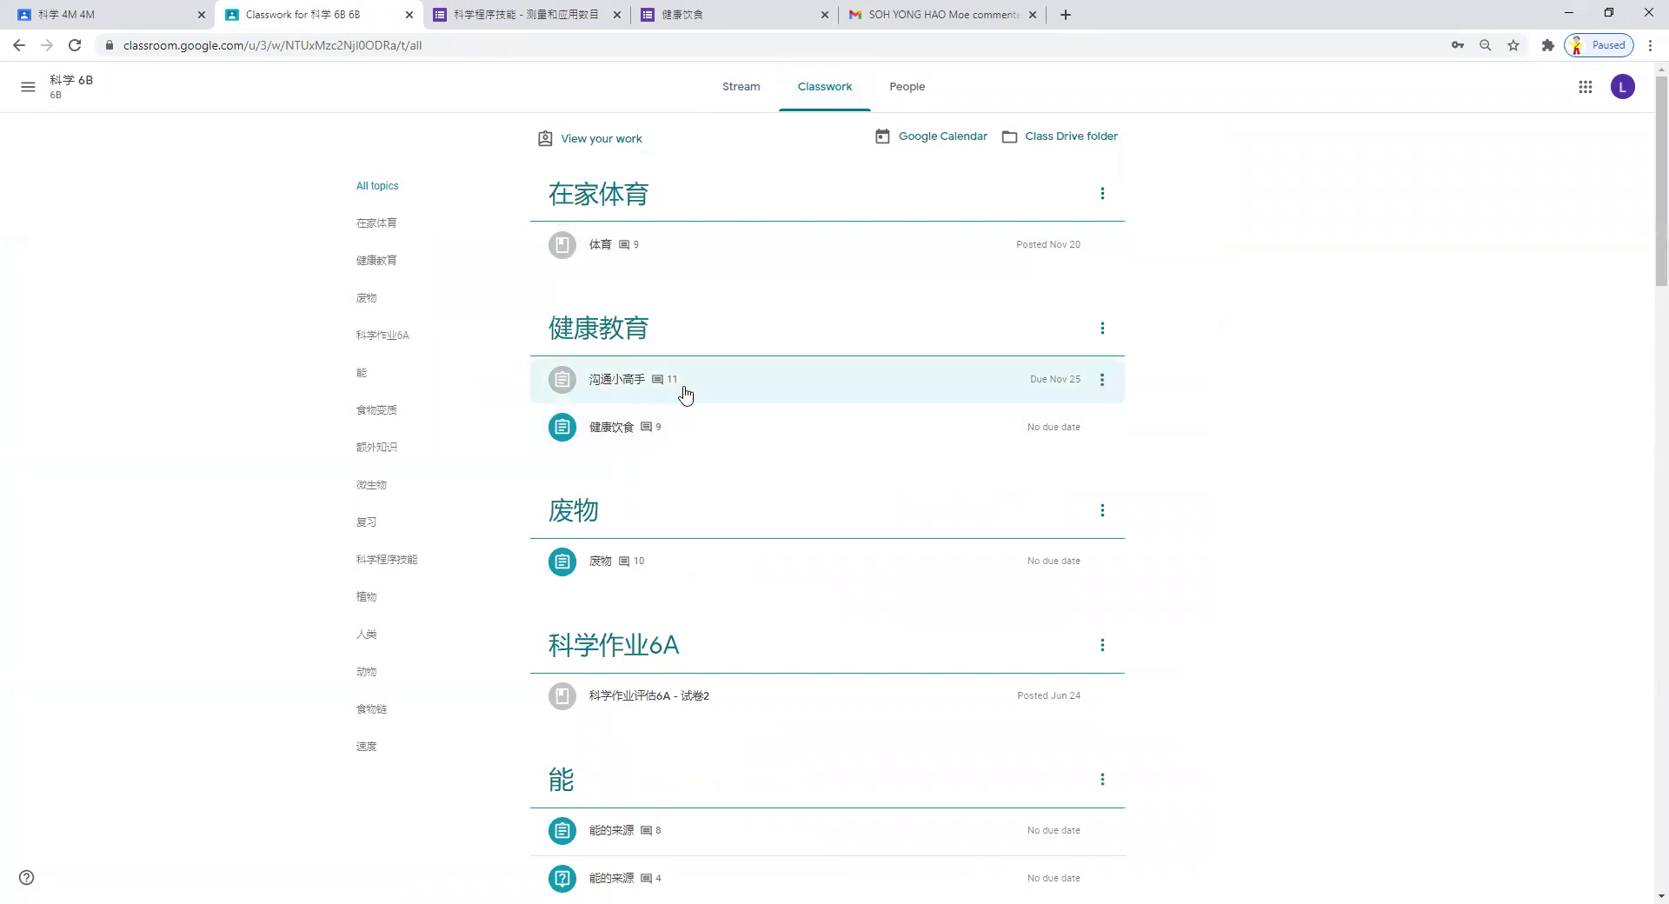
{"action": "left_click", "coordinate": [682, 396]}
{"action": "left_click", "coordinate": [681, 506]}
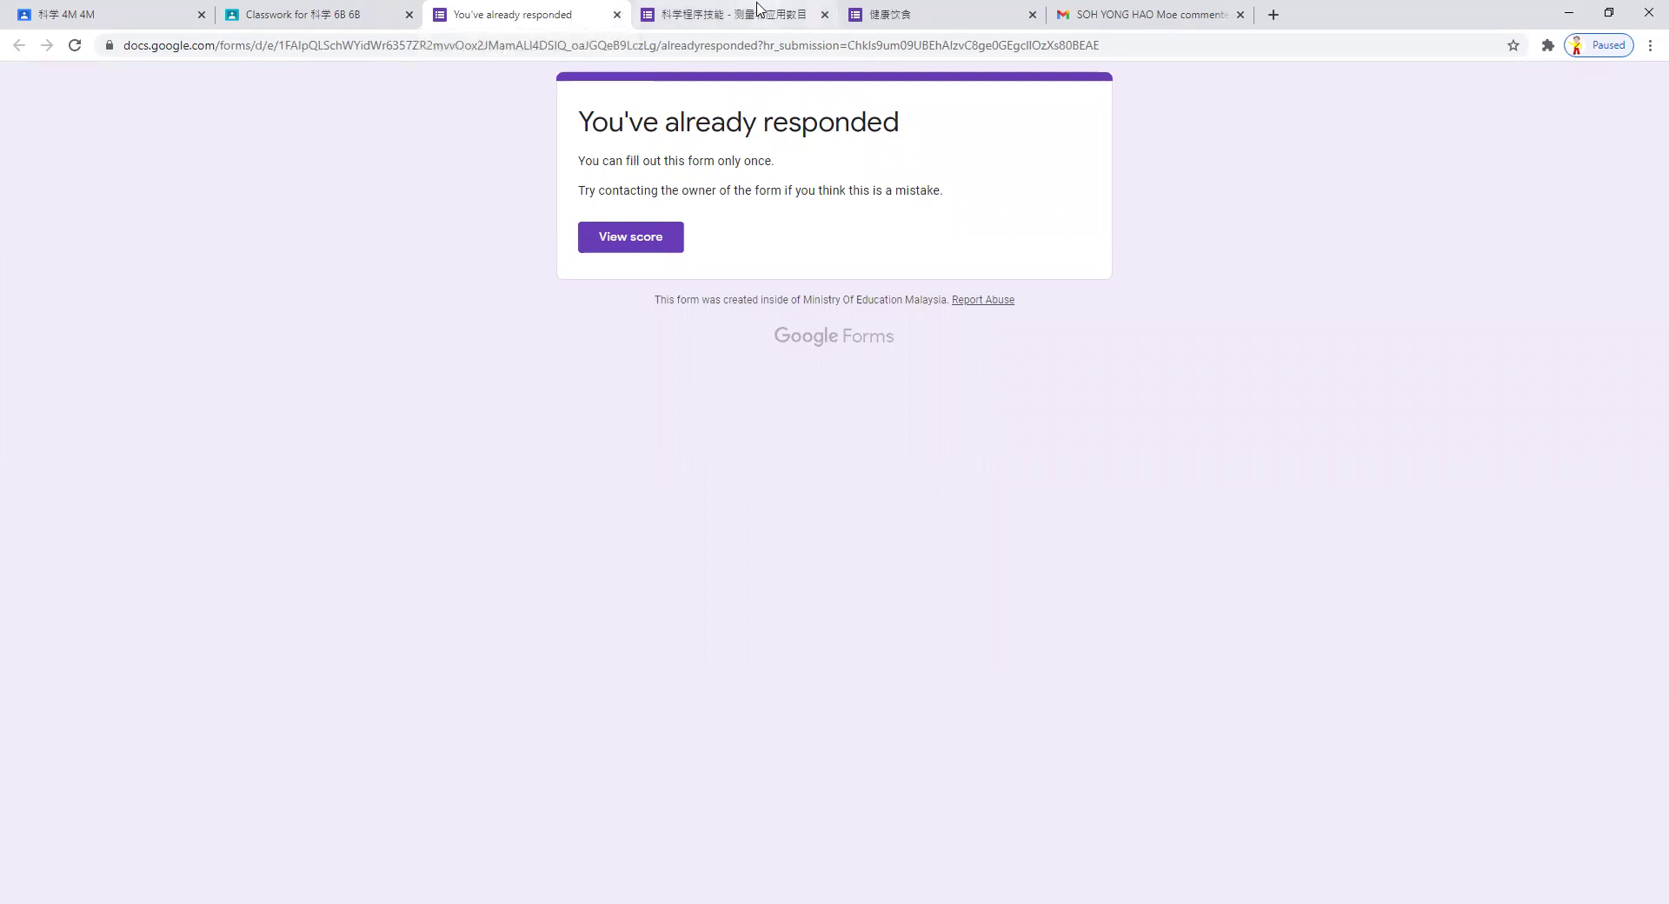
{"action": "left_click", "coordinate": [824, 15]}
{"action": "left_click", "coordinate": [824, 15]}
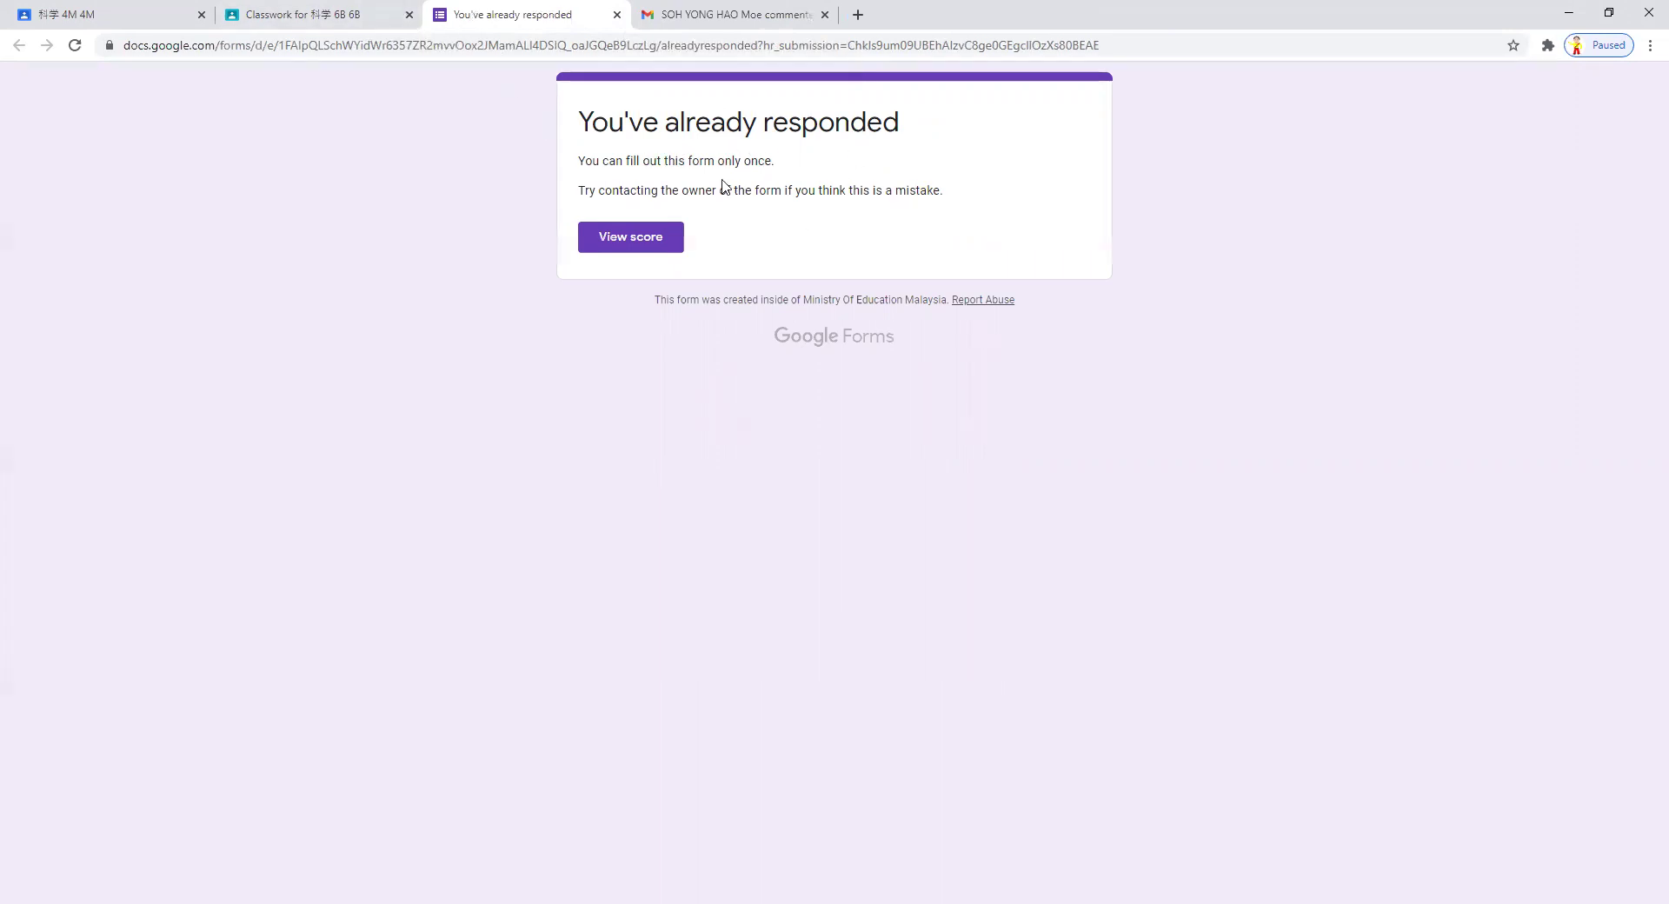
- Return to the 科学 6B classwork, collapse 沟通小高手 and look through the topics further down
{"action": "left_click", "coordinate": [343, 12]}
{"action": "left_click", "coordinate": [745, 380]}
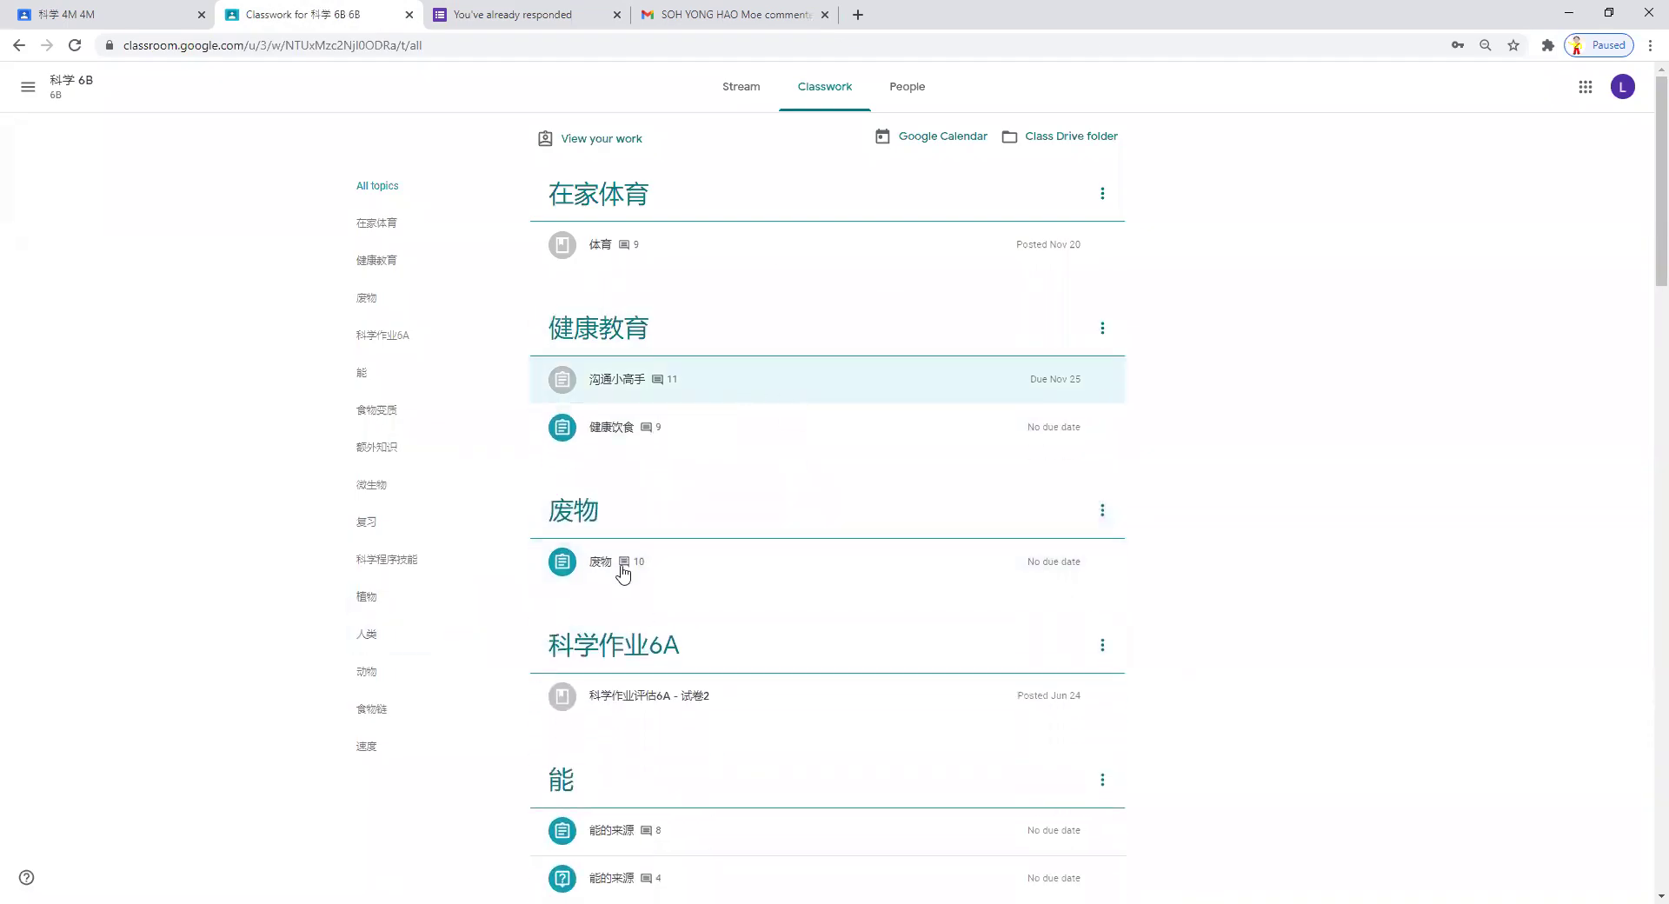
{"action": "scroll", "coordinate": [806, 519], "scroll_direction": "down", "scroll_amount": 7}
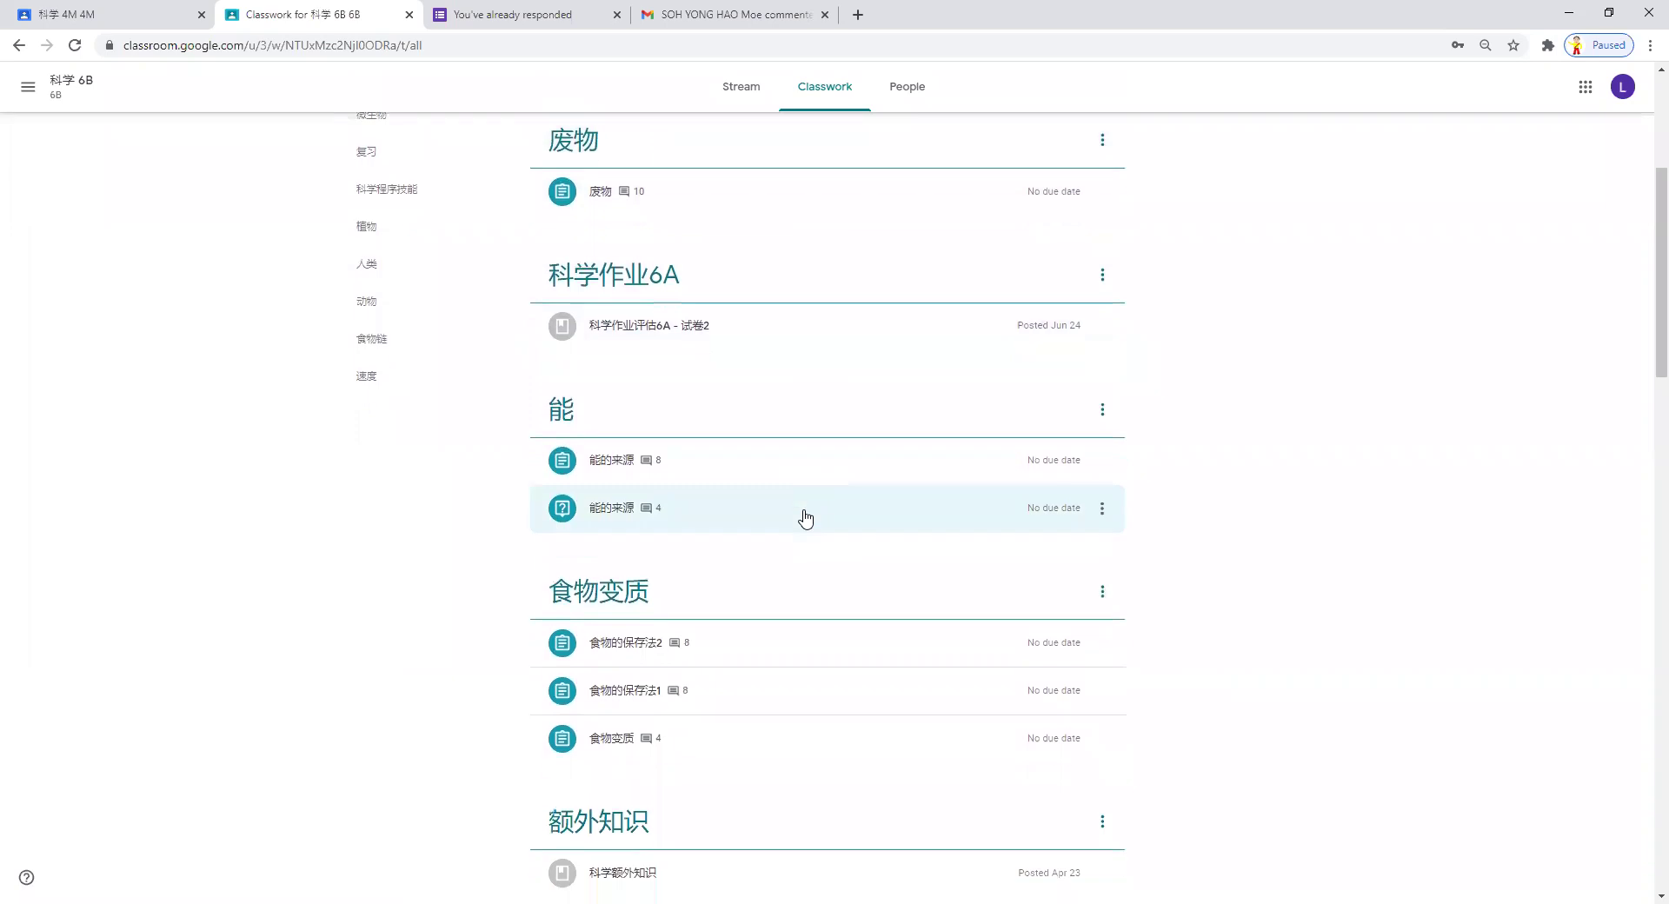
- Look through the remaining classwork topics and preview the 速度 question and the 食物链和食物网 assignment
{"action": "scroll", "coordinate": [806, 519], "scroll_direction": "down", "scroll_amount": 7}
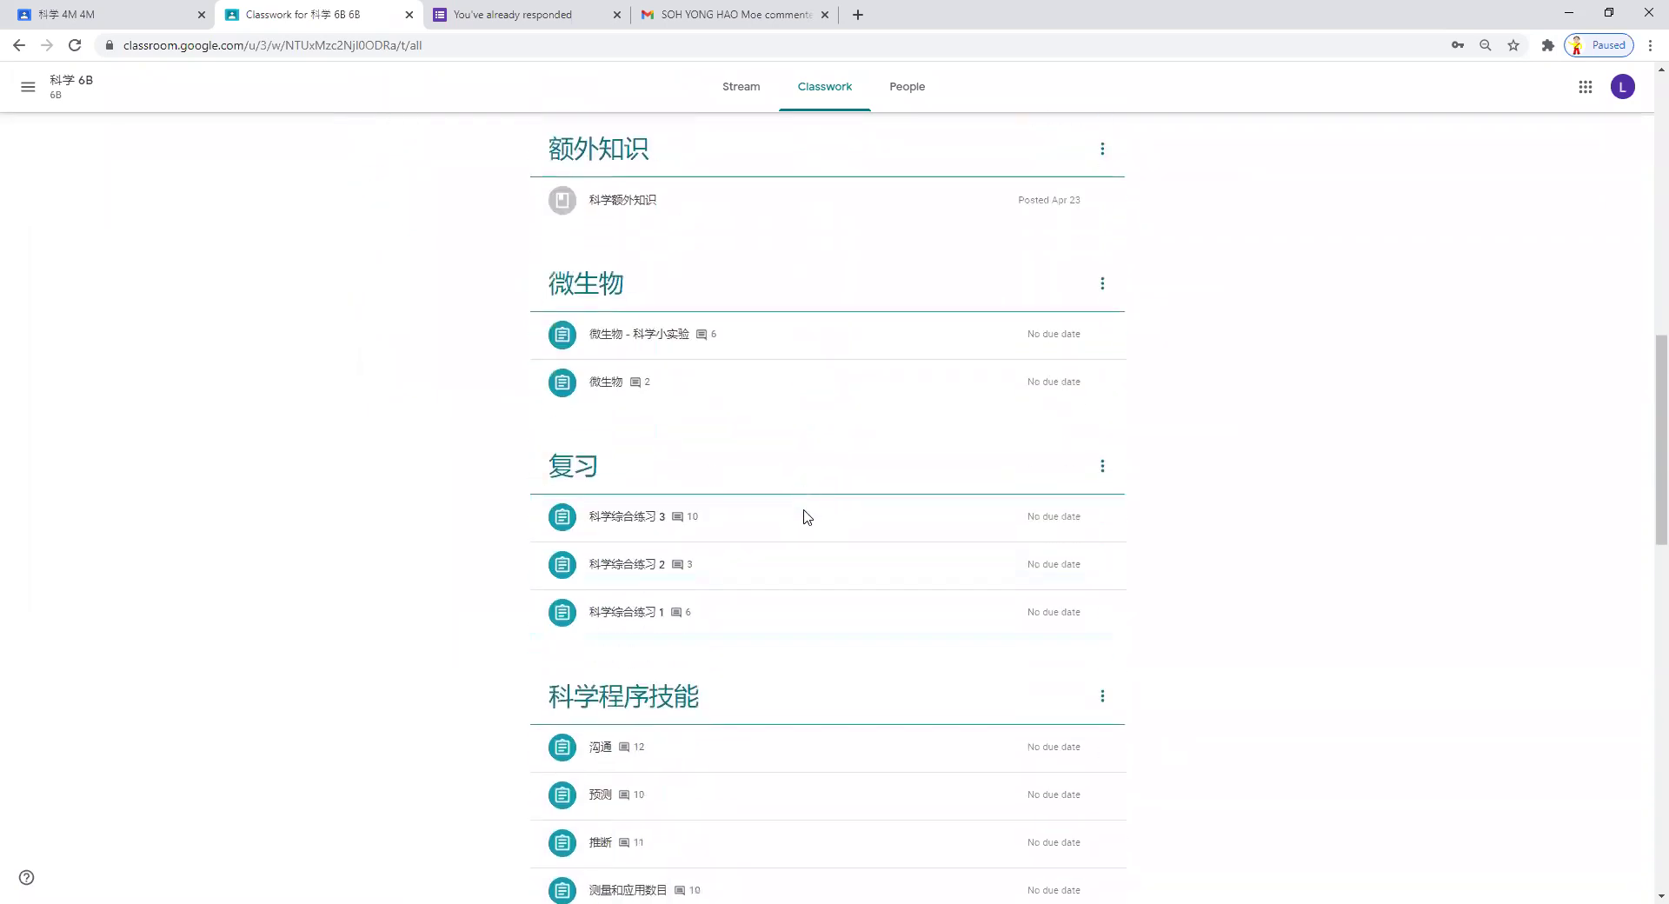
{"action": "scroll", "coordinate": [806, 519], "scroll_direction": "down", "scroll_amount": 13}
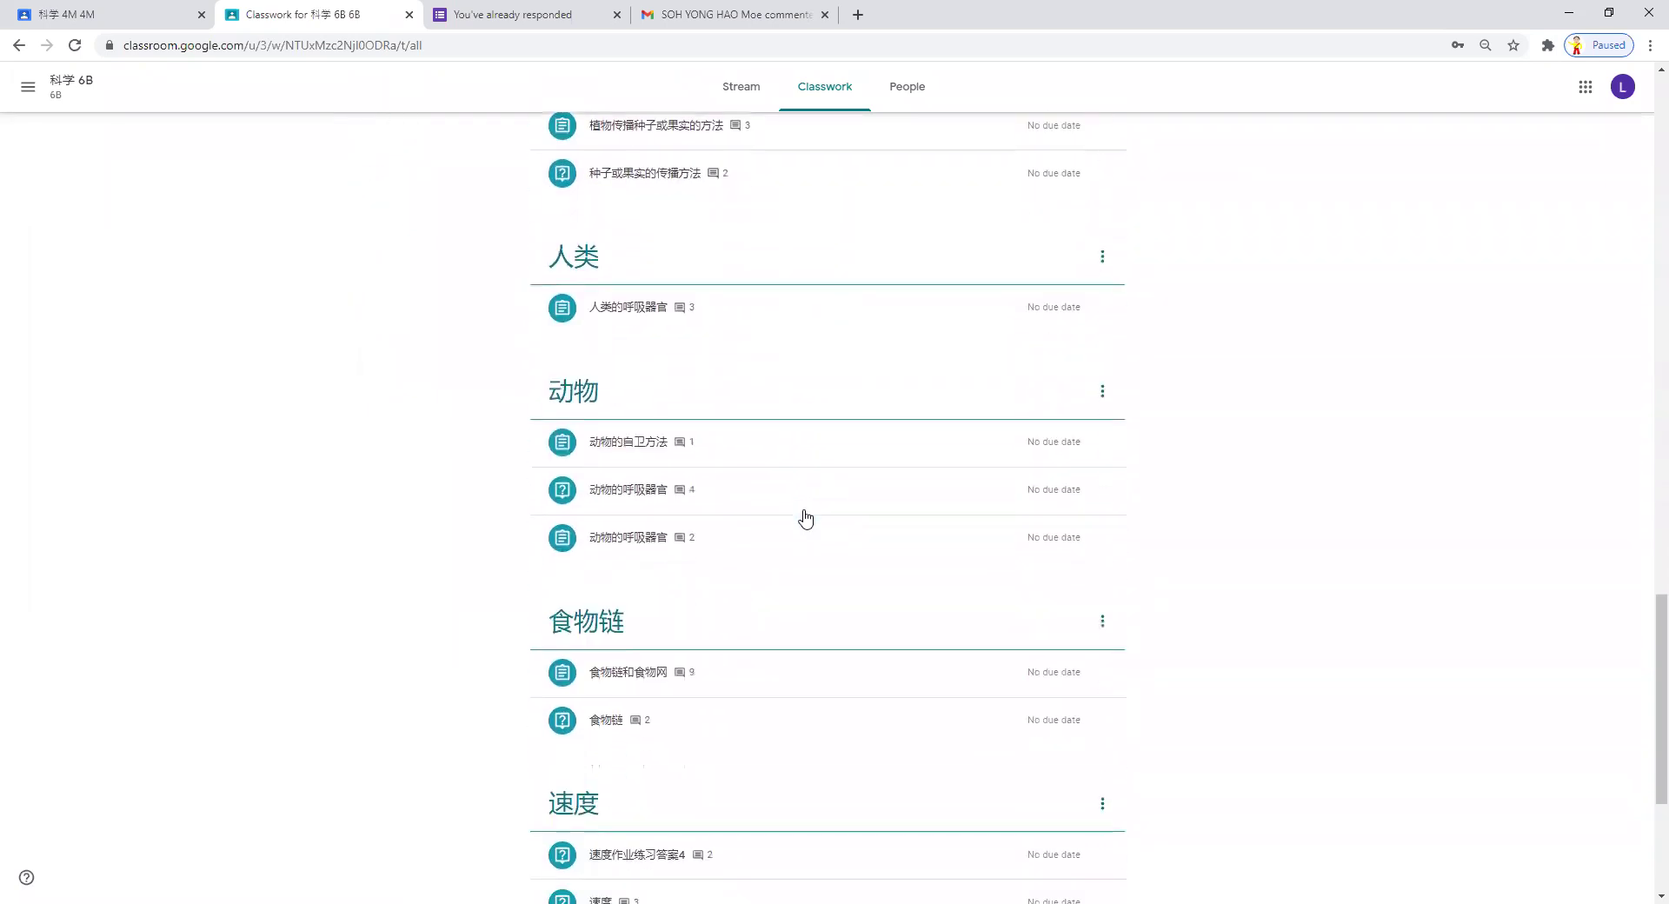
{"action": "scroll", "coordinate": [806, 519], "scroll_direction": "down", "scroll_amount": 1}
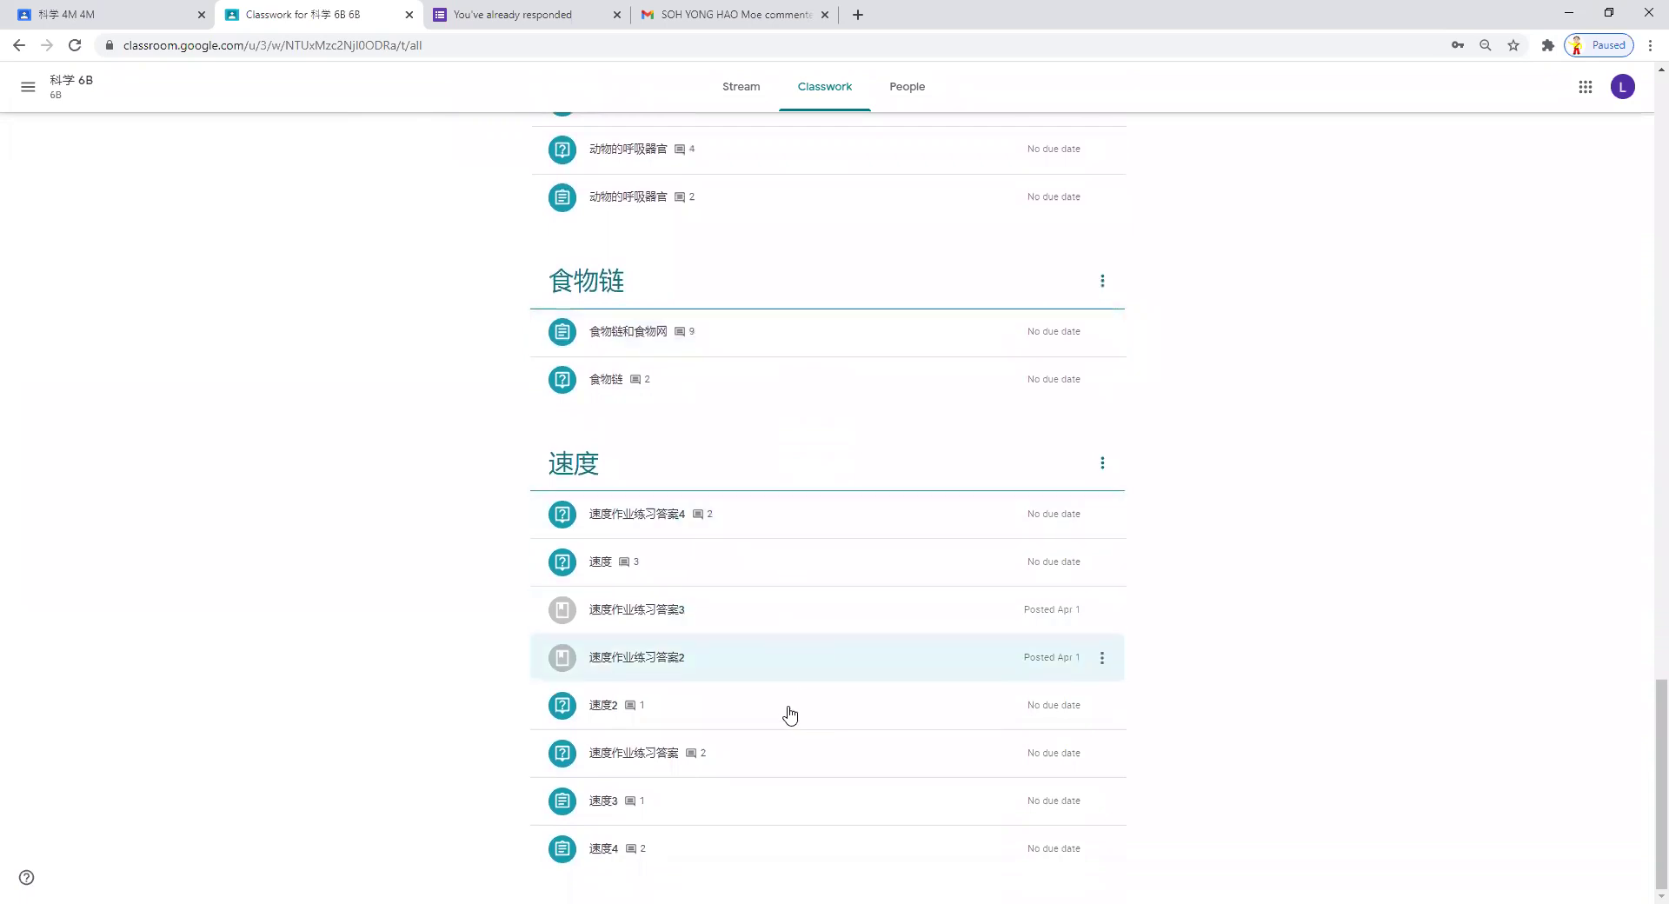
{"action": "left_click", "coordinate": [730, 563]}
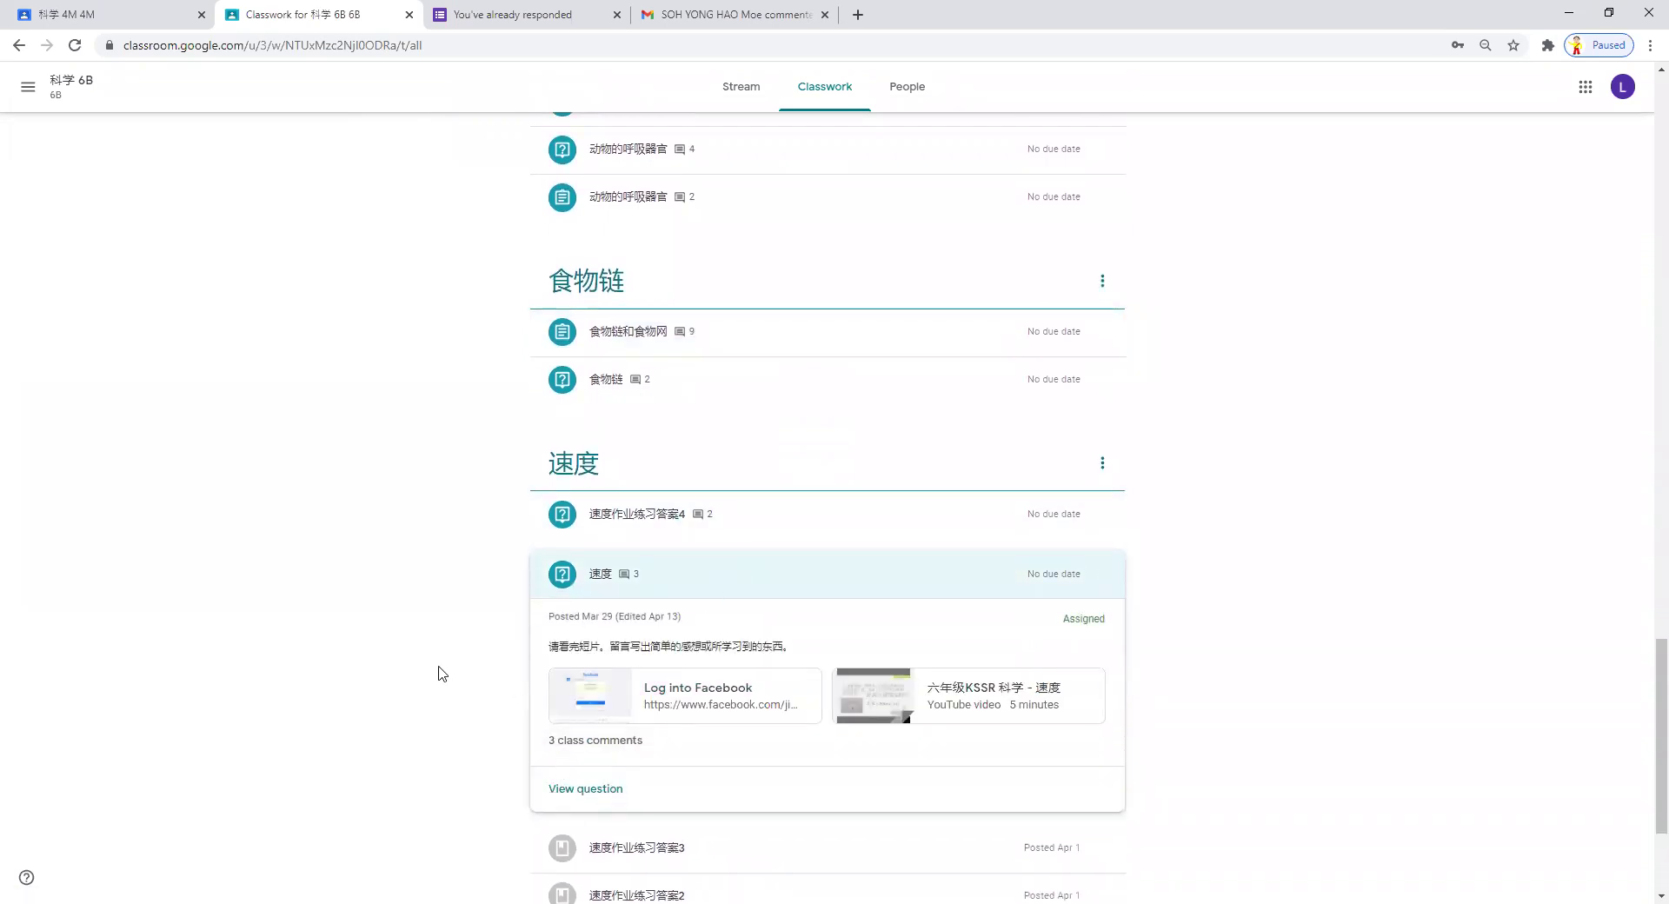
{"action": "left_click", "coordinate": [665, 339]}
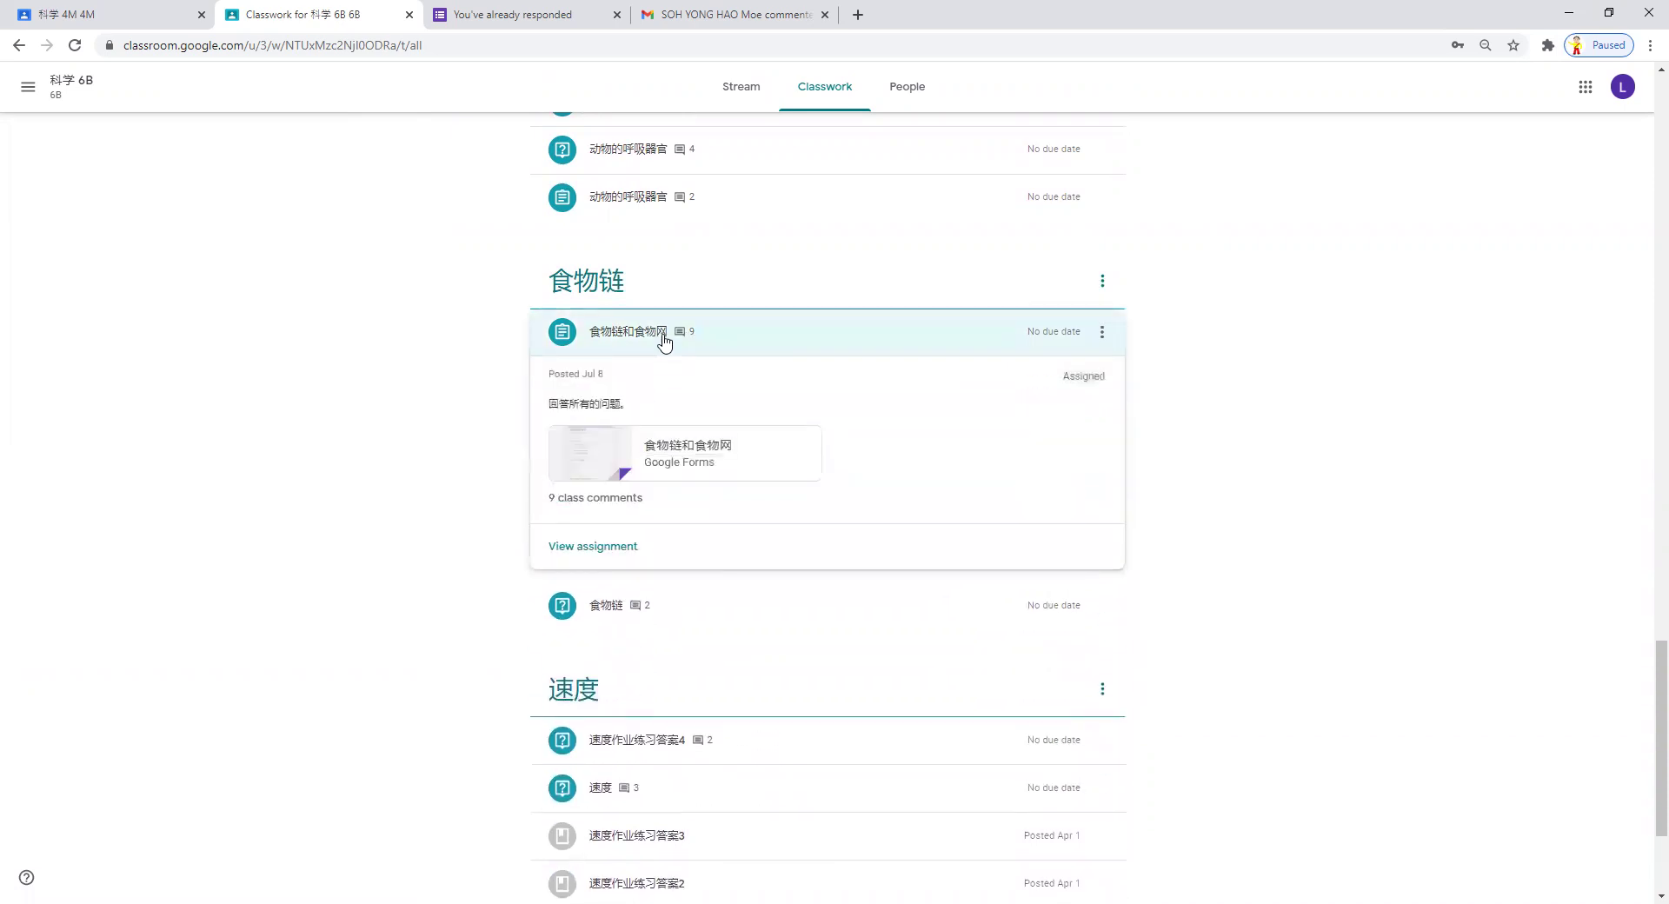
{"action": "left_click", "coordinate": [665, 339]}
- Open the 速度作业练习答案4 question, try 12334 as the answer and clear it without turning it in
{"action": "left_click", "coordinate": [634, 524]}
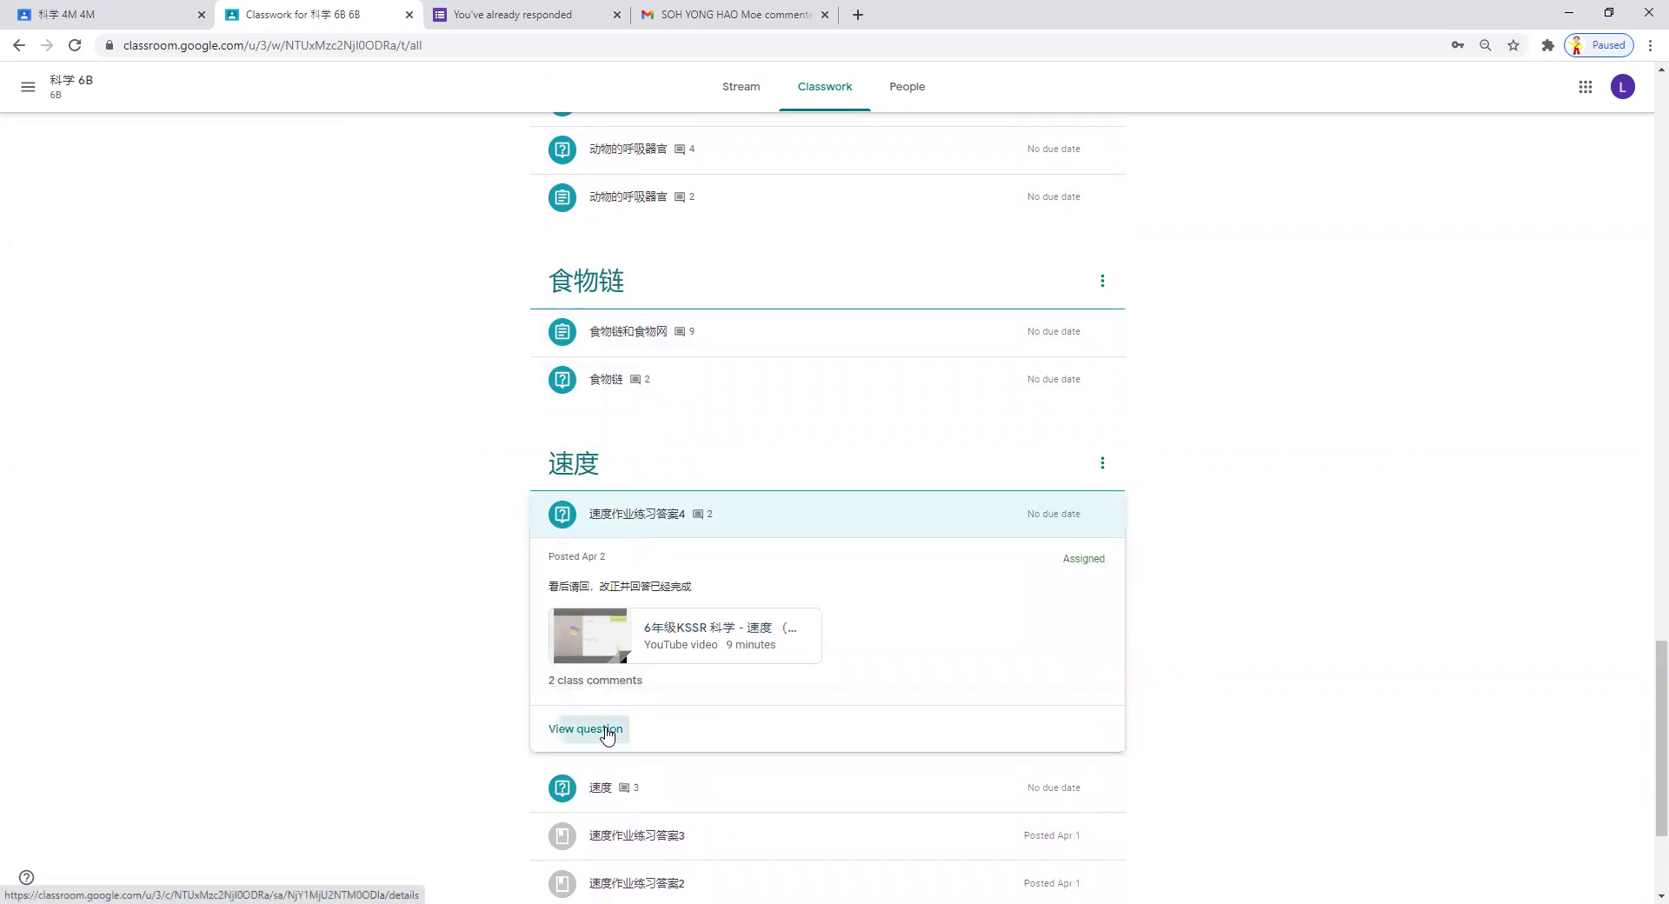
{"action": "left_click", "coordinate": [614, 728]}
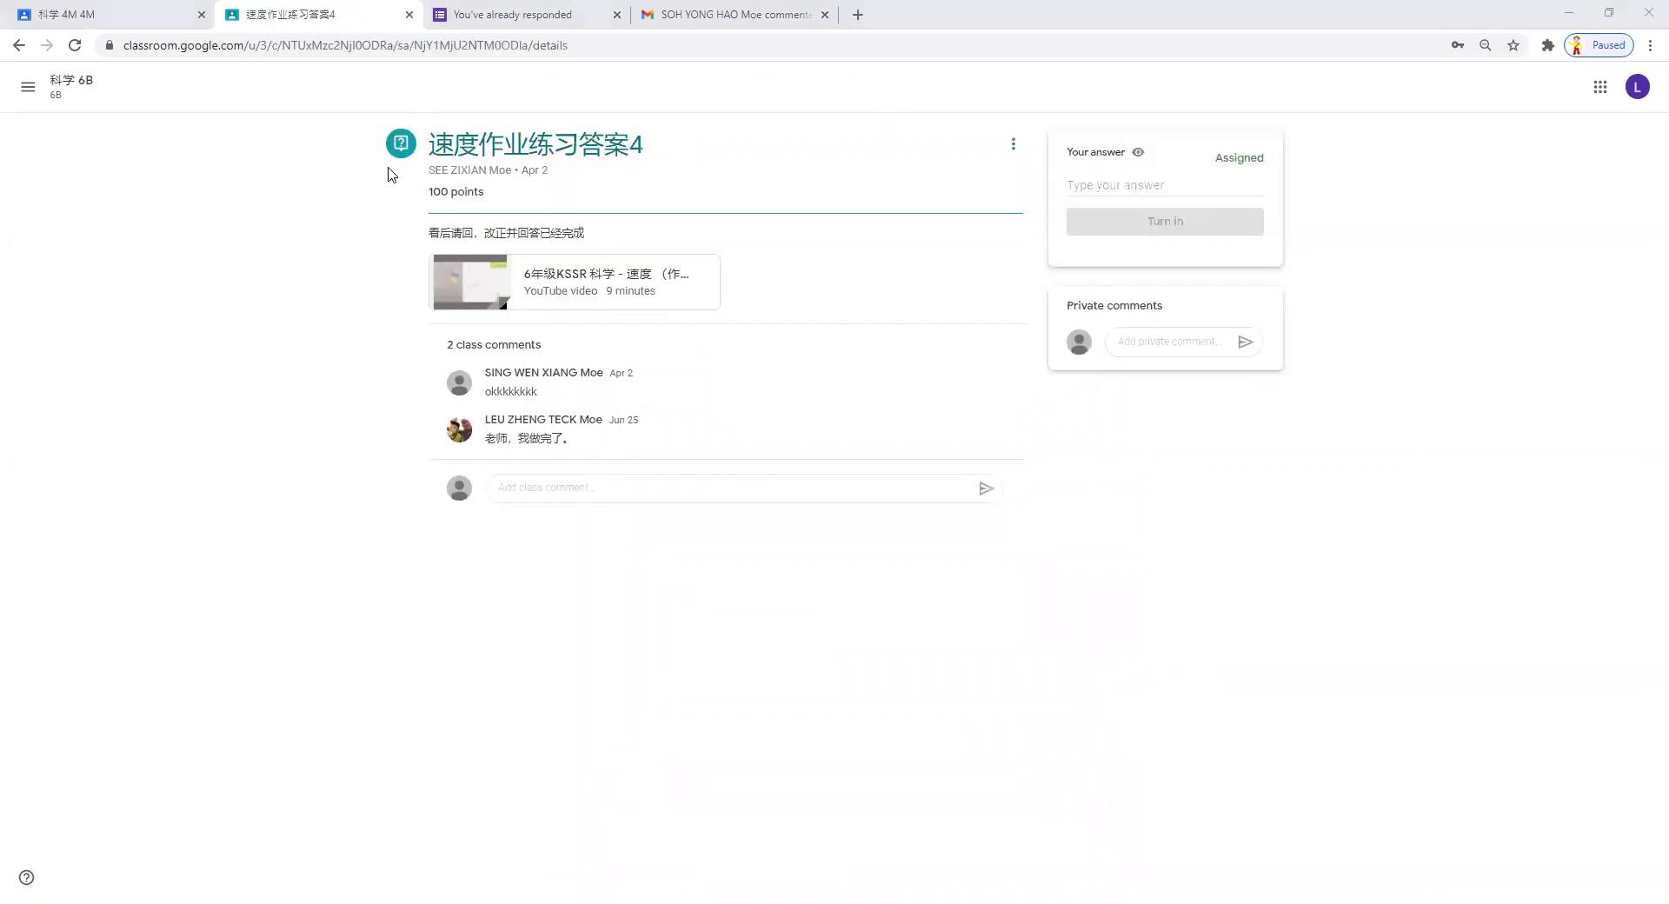
{"action": "left_click", "coordinate": [1126, 183]}
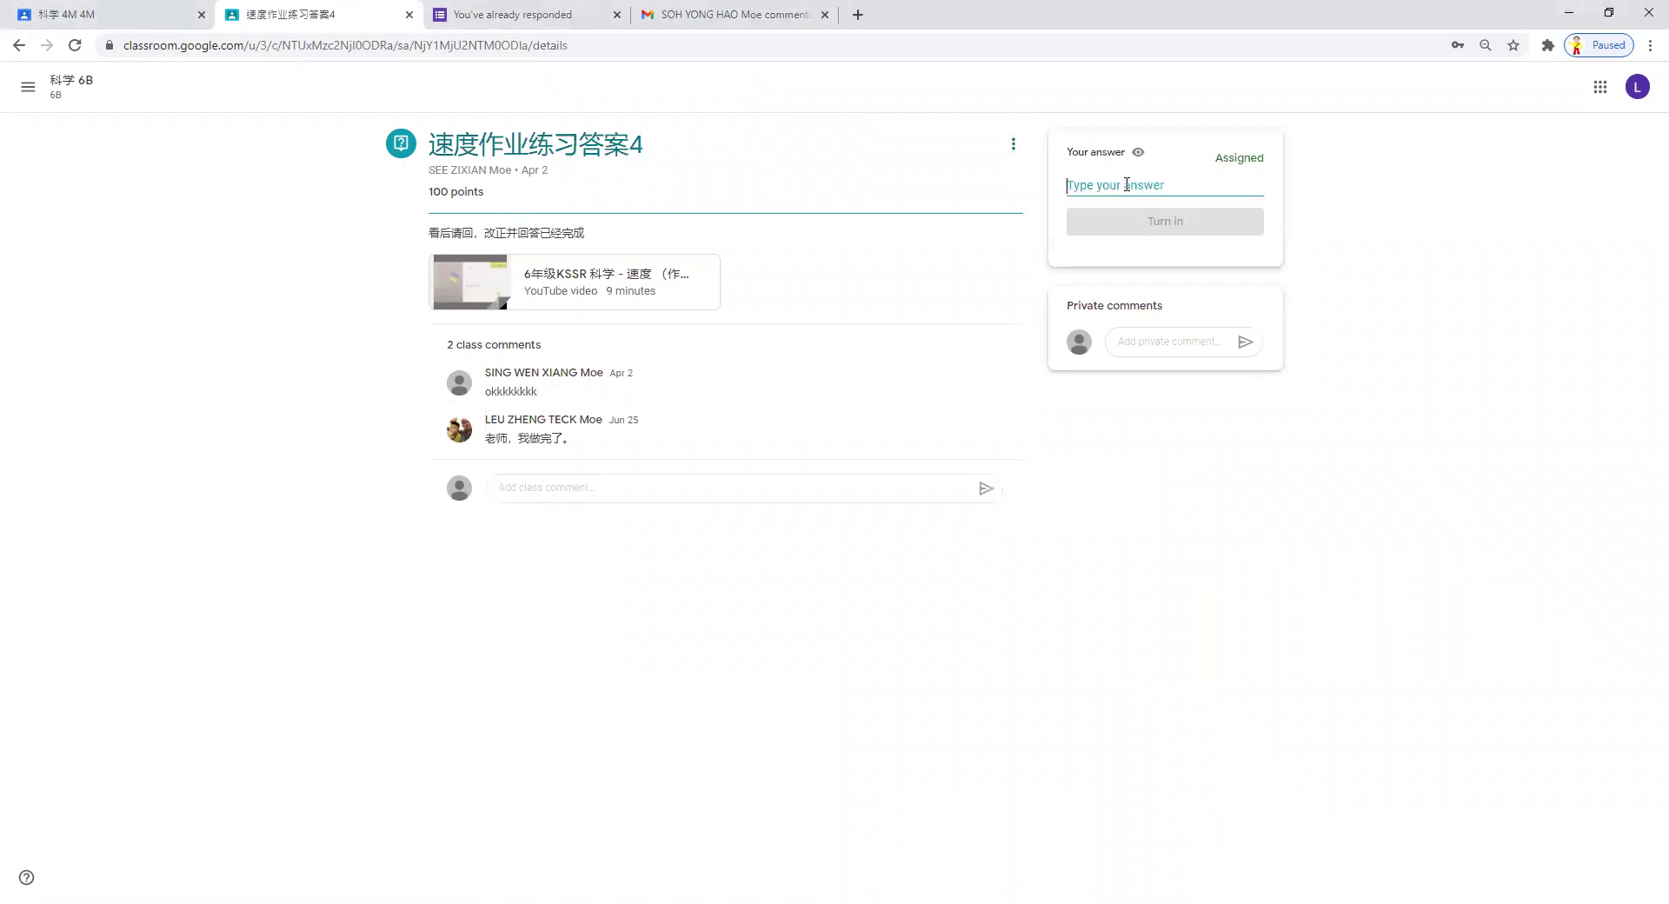
{"action": "type", "text": "12334"}
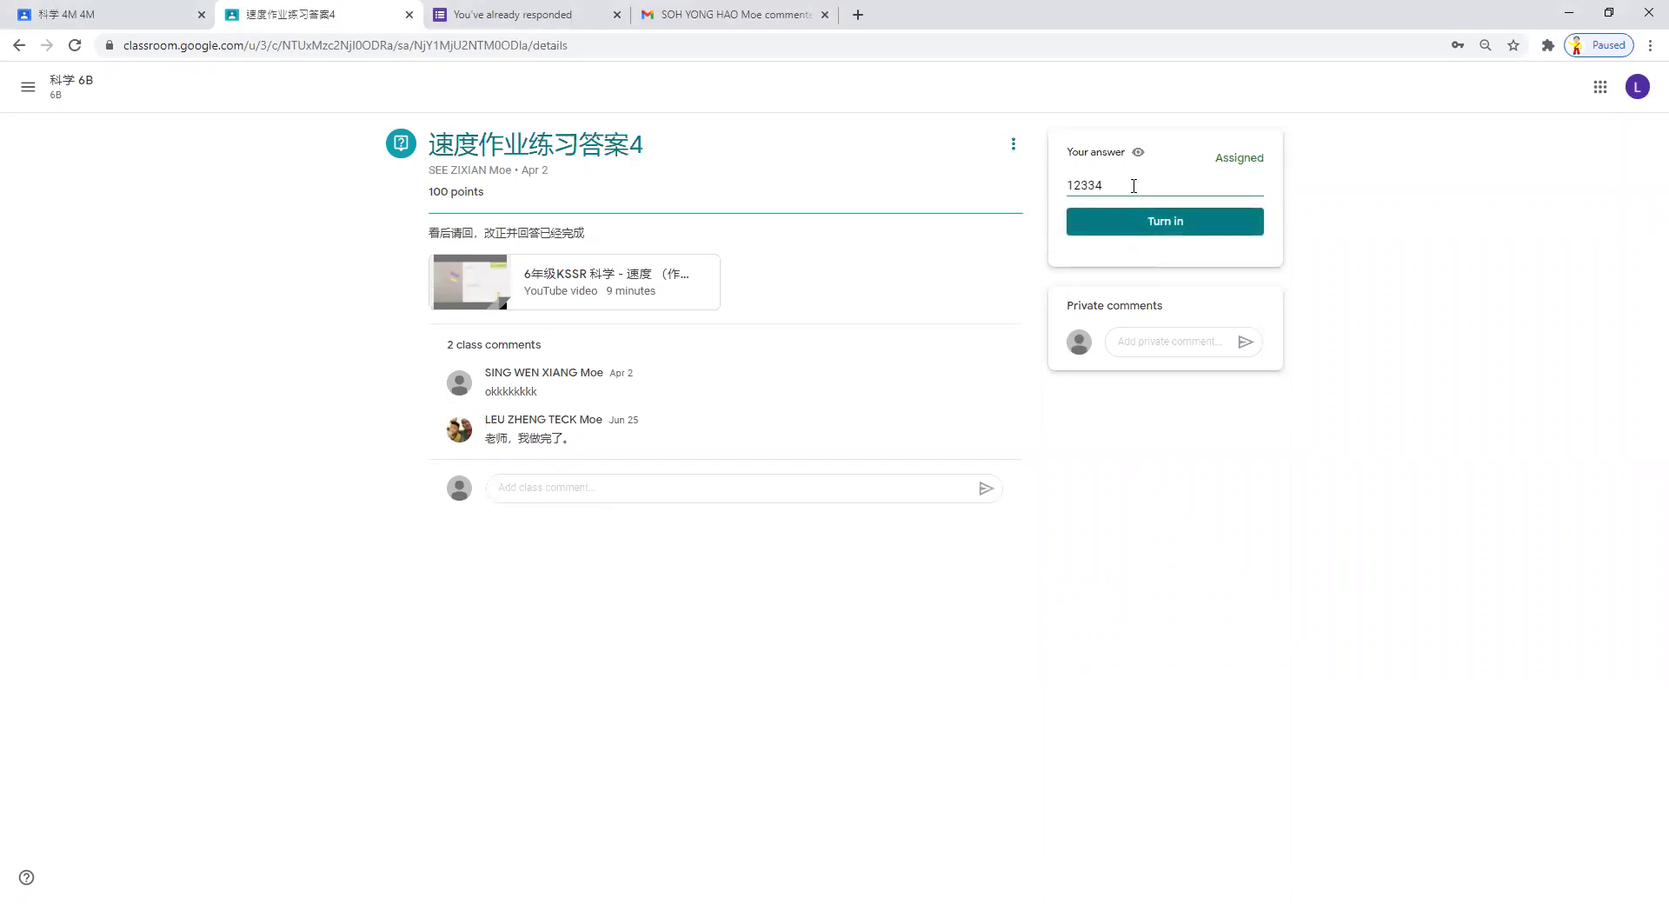
{"action": "left_click_drag", "start_coordinate": [1116, 184], "coordinate": [1011, 183]}
{"action": "key", "text": "BackSpace"}
{"action": "left_click", "coordinate": [1149, 340]}
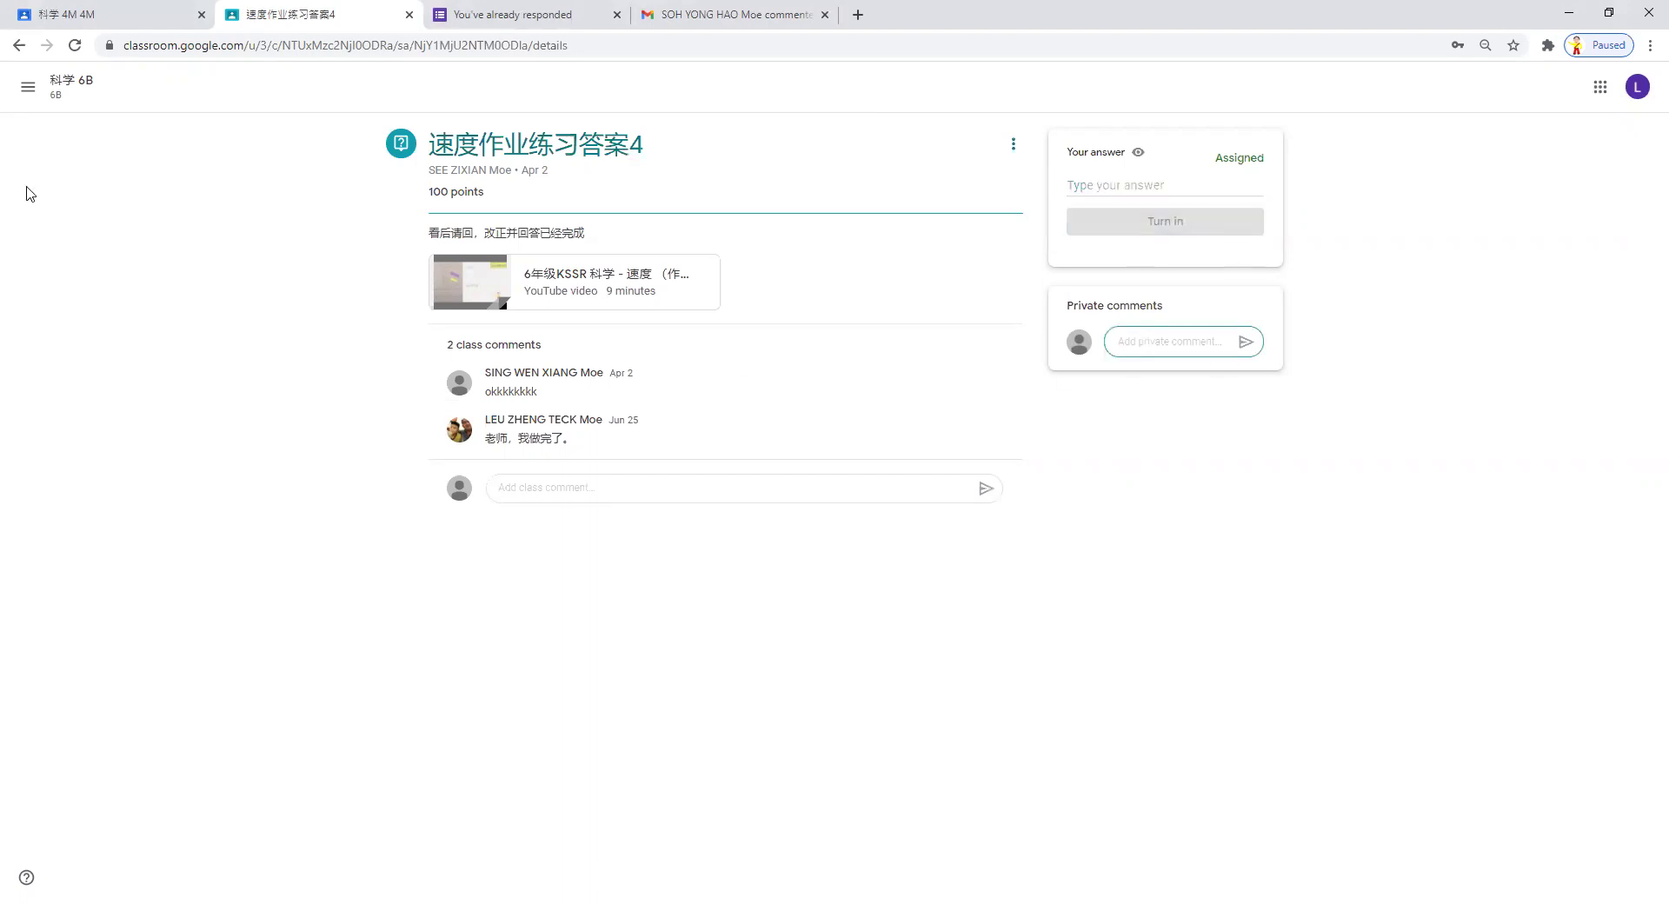
- Return to the 科学 6B classwork and preview the 速度3 assignment under 速度
{"action": "left_click", "coordinate": [52, 90]}
{"action": "left_click", "coordinate": [824, 89]}
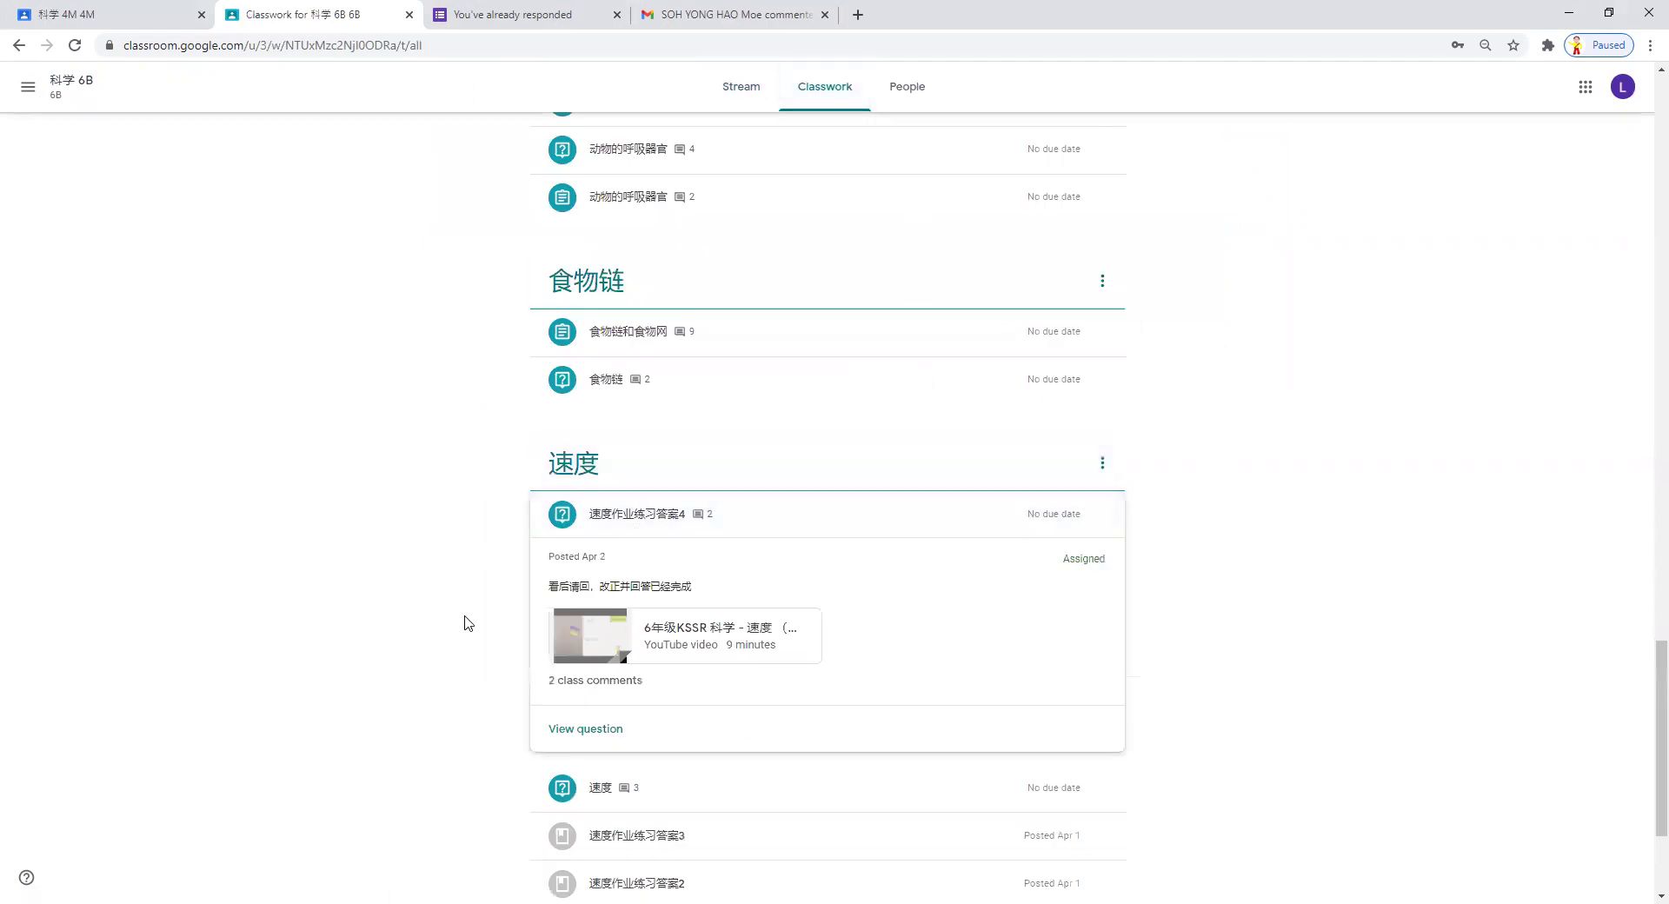
{"action": "scroll", "coordinate": [704, 760], "scroll_direction": "down", "scroll_amount": 3}
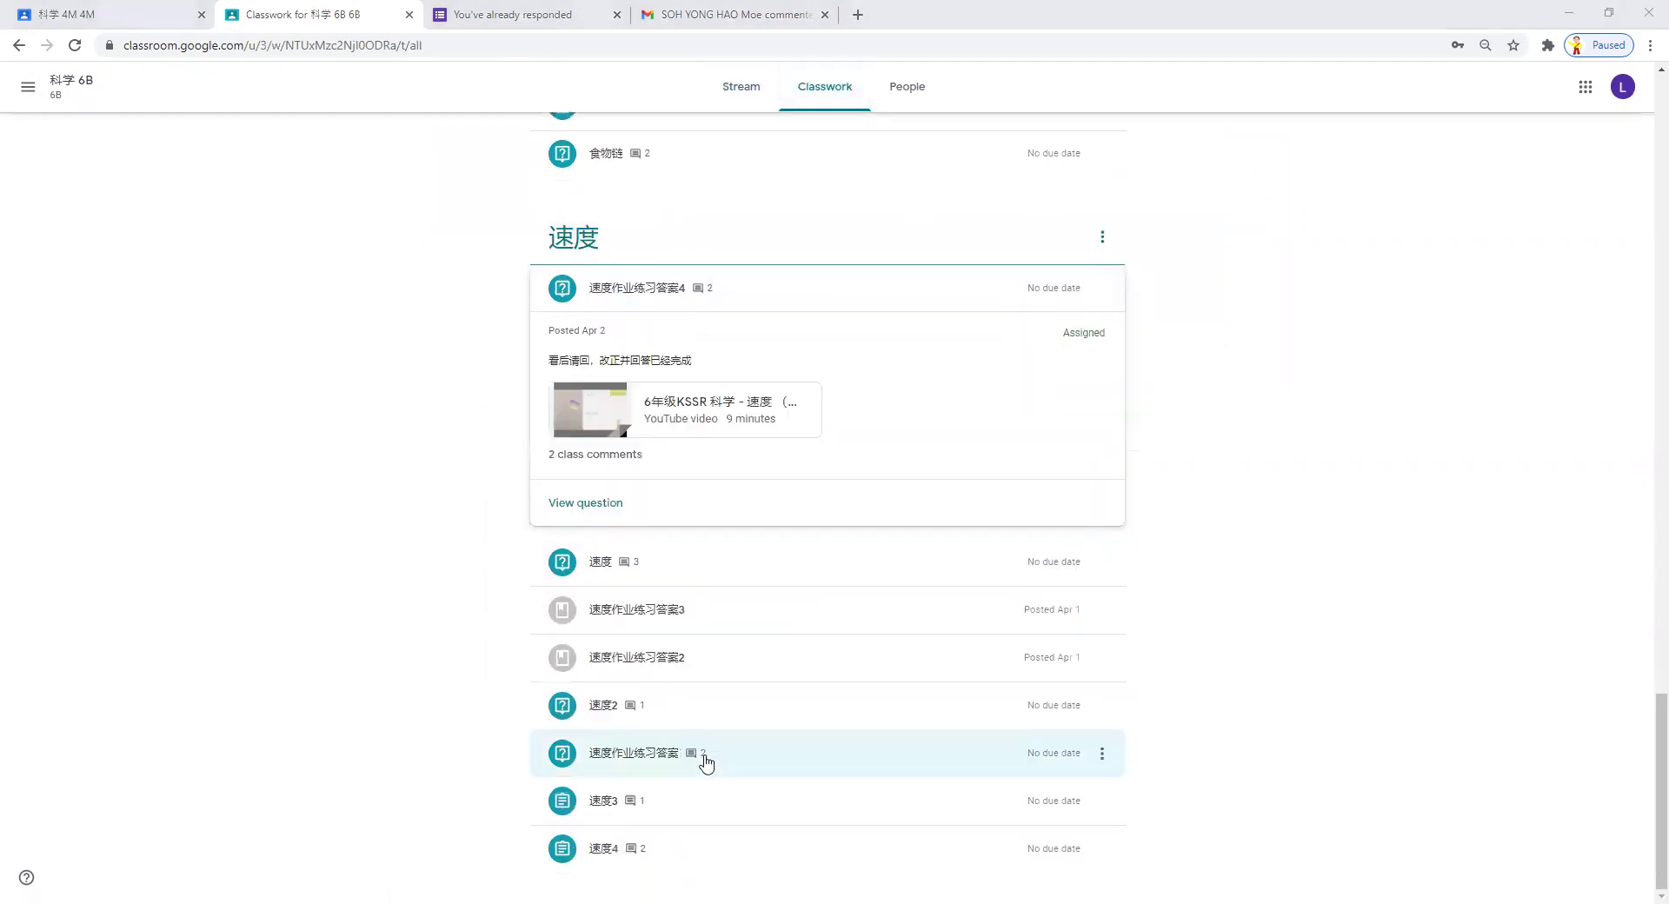
{"action": "left_click", "coordinate": [723, 817]}
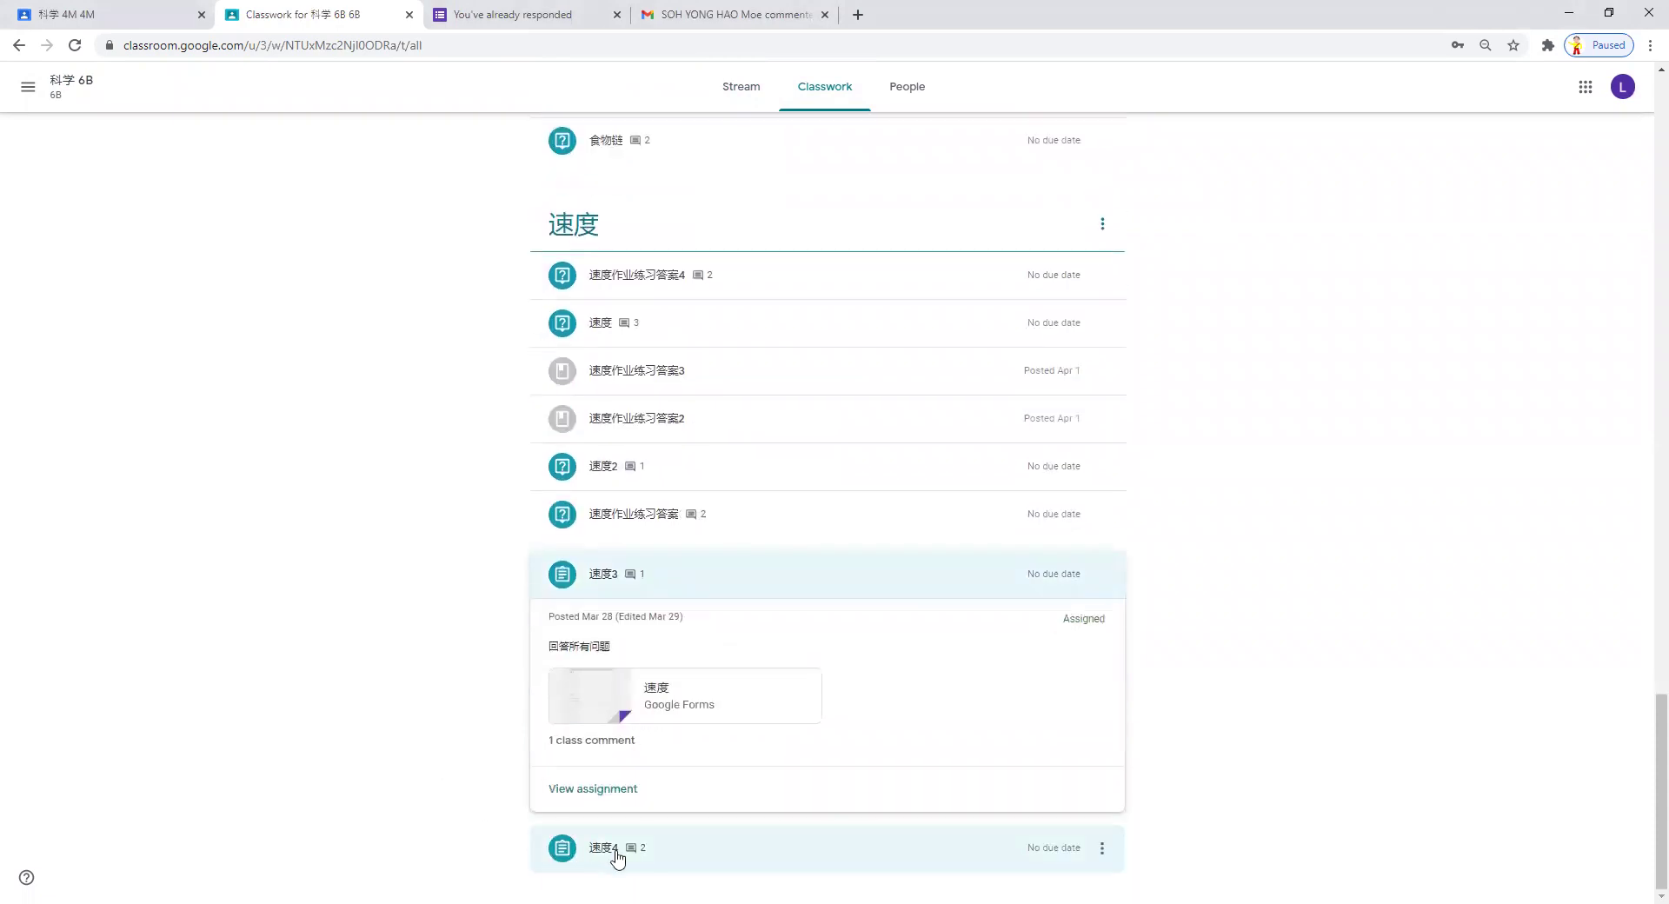
{"action": "scroll", "coordinate": [561, 638], "scroll_direction": "up", "scroll_amount": 5}
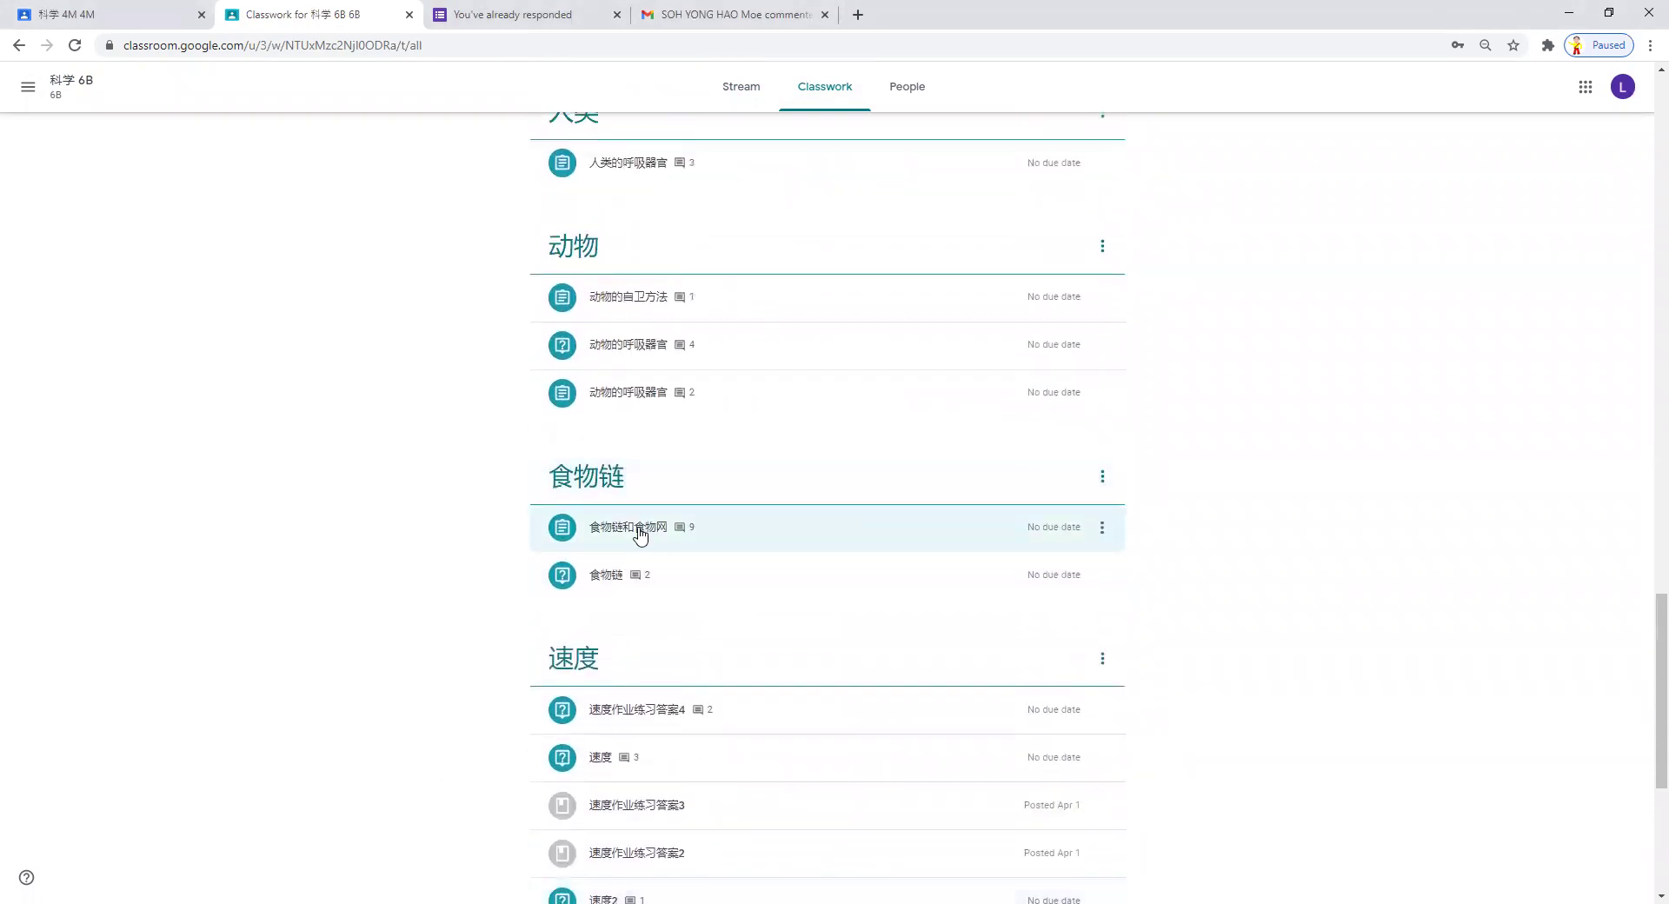
- Open the details of the 食物链和食物网 assignment and start uploading a file from the computer as work
{"action": "left_click", "coordinate": [650, 532]}
{"action": "left_click", "coordinate": [617, 743]}
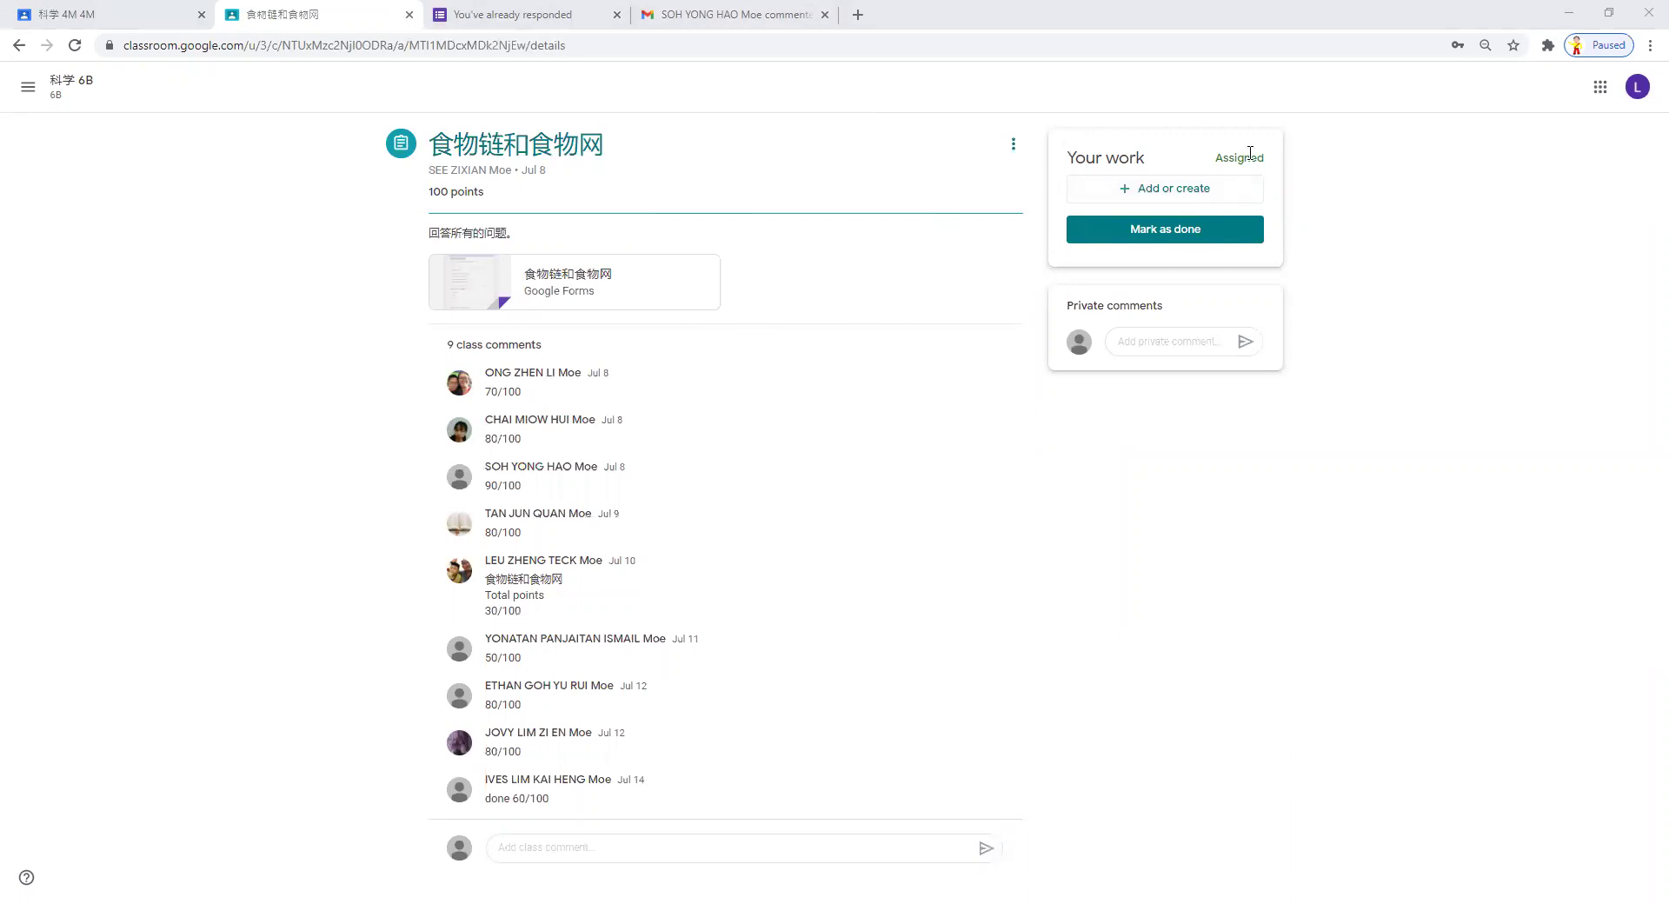
{"action": "left_click", "coordinate": [1175, 193]}
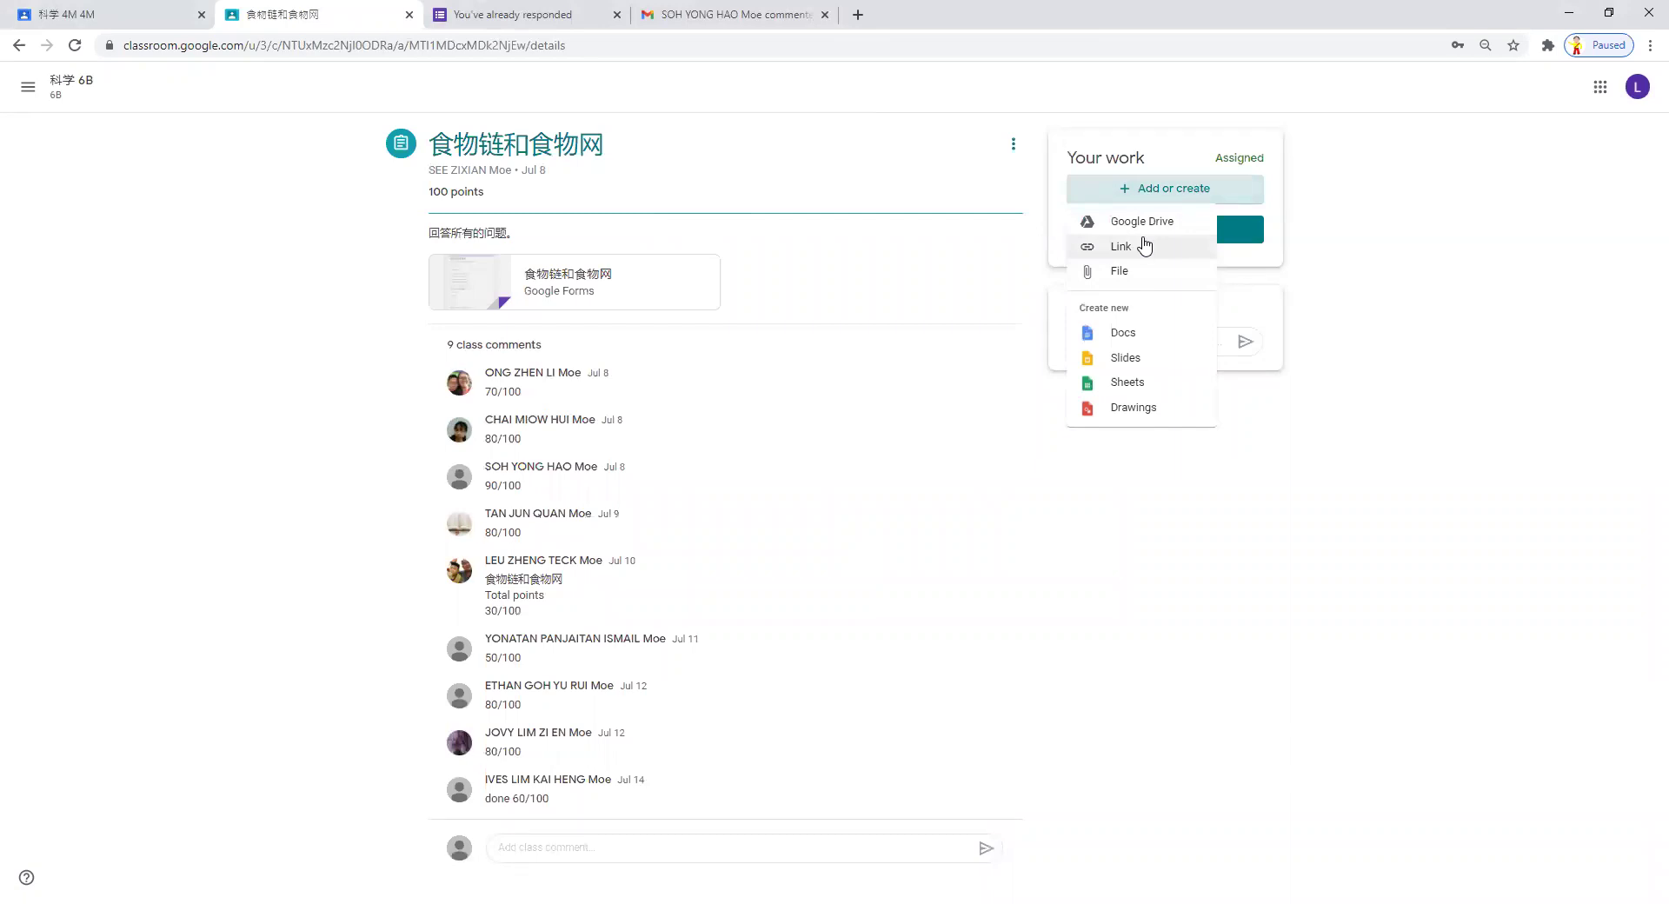
{"action": "left_click", "coordinate": [1130, 273]}
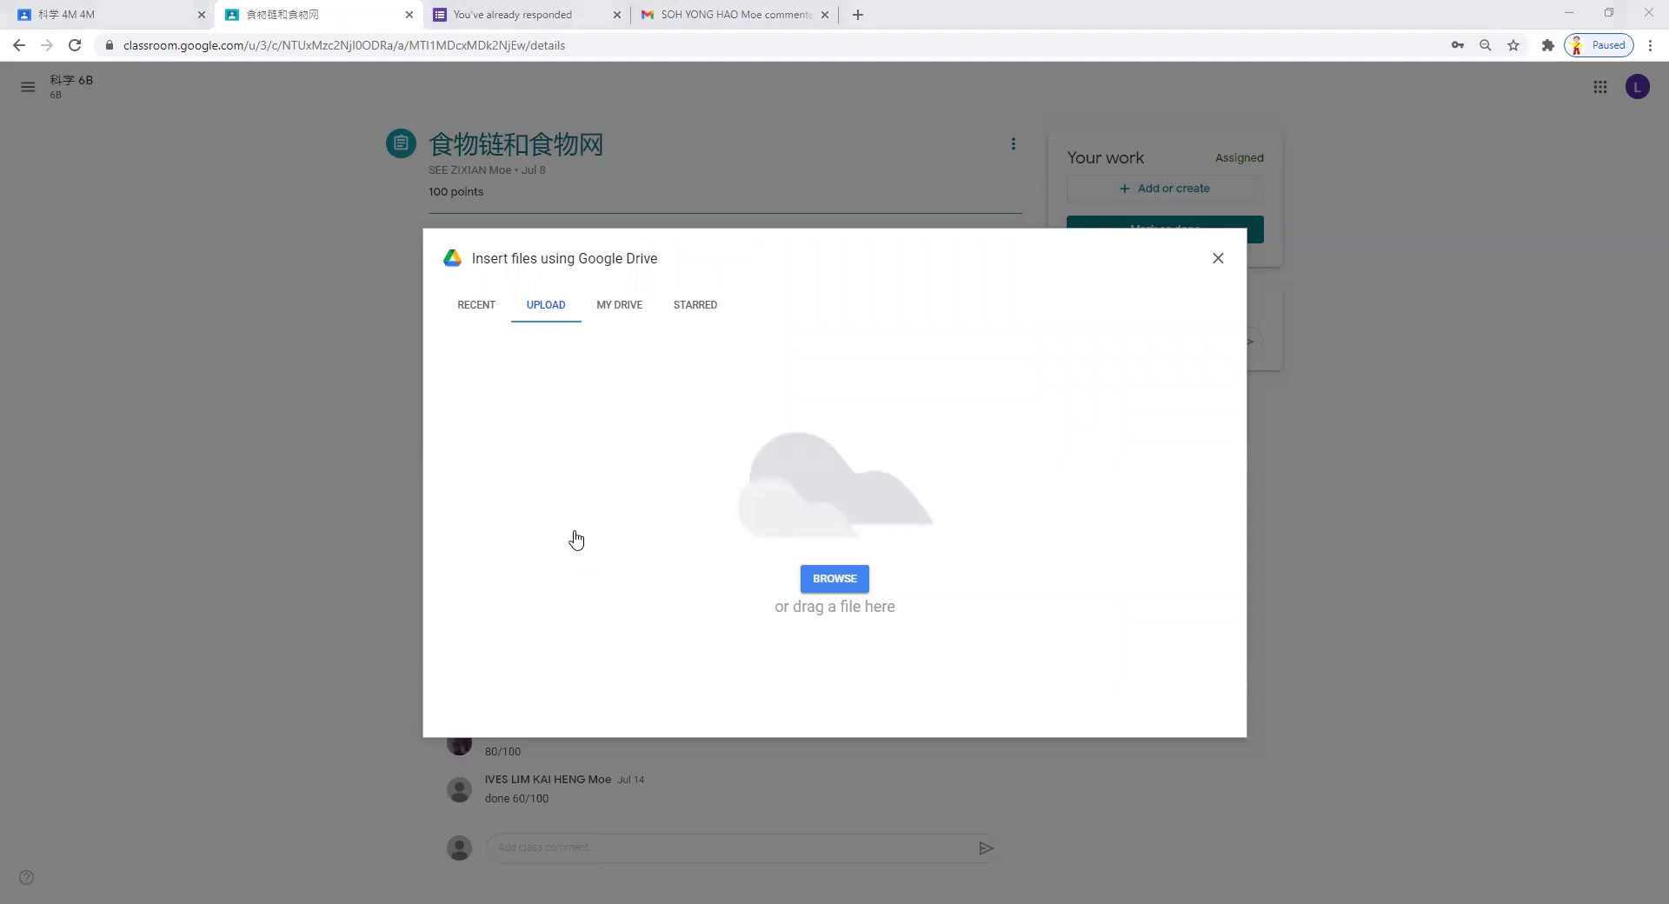
{"action": "left_click_drag", "start_coordinate": [338, 29], "coordinate": [547, 290]}
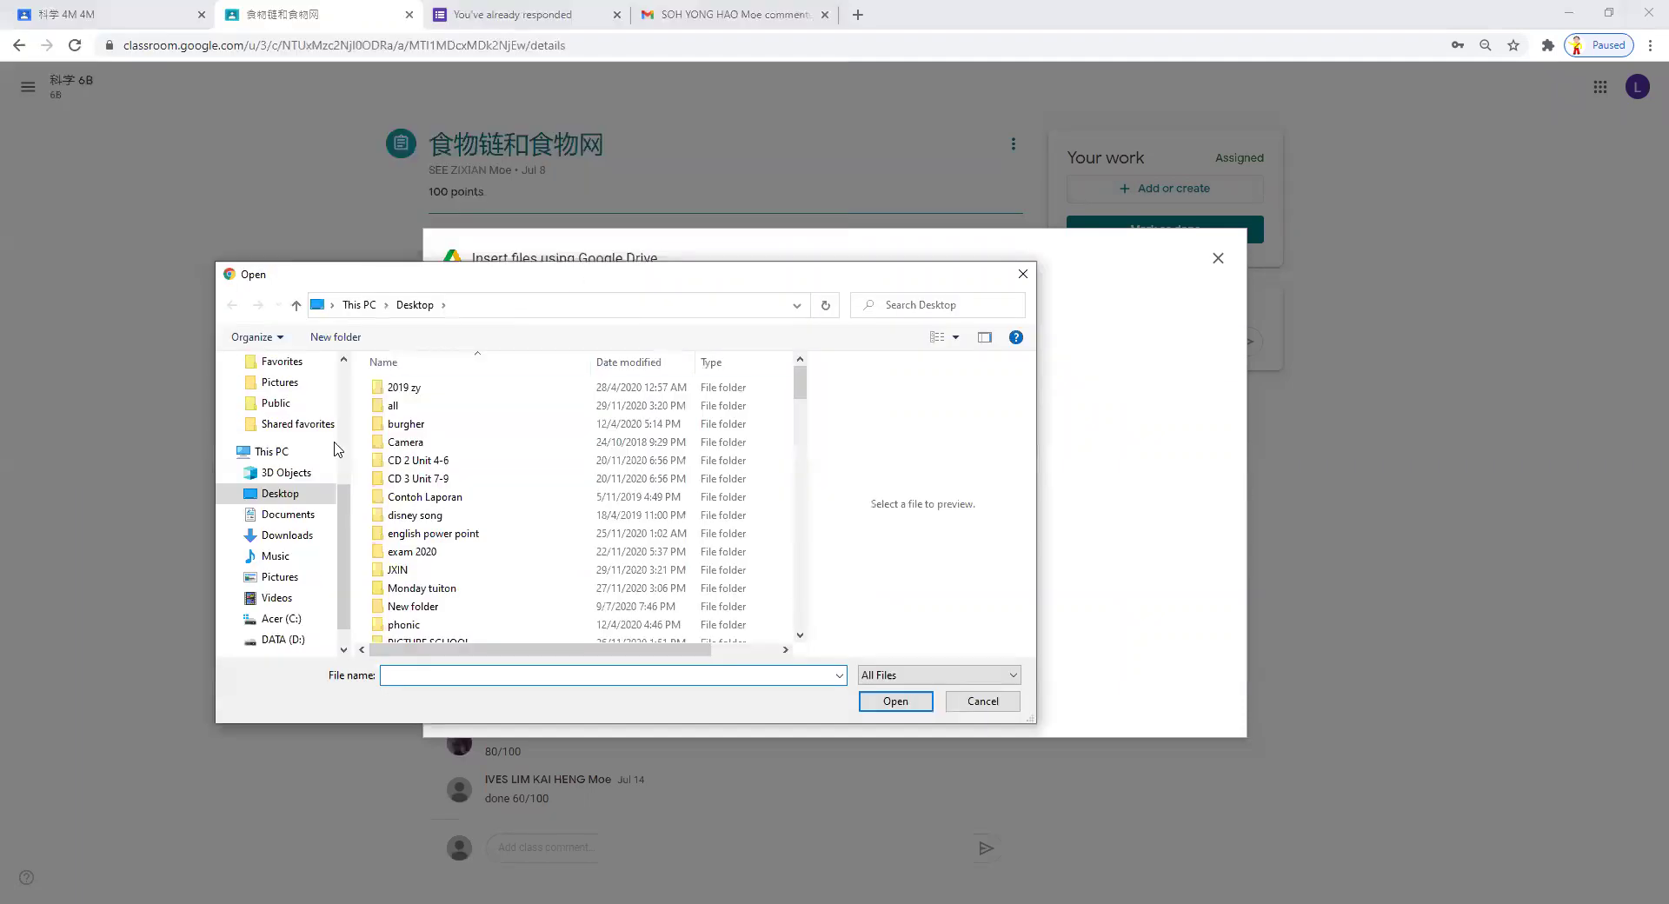
- Browse the Pictures, Music and Desktop folders and attach chinese `.docx from the Desktop to the assignment
{"action": "left_click", "coordinate": [279, 577]}
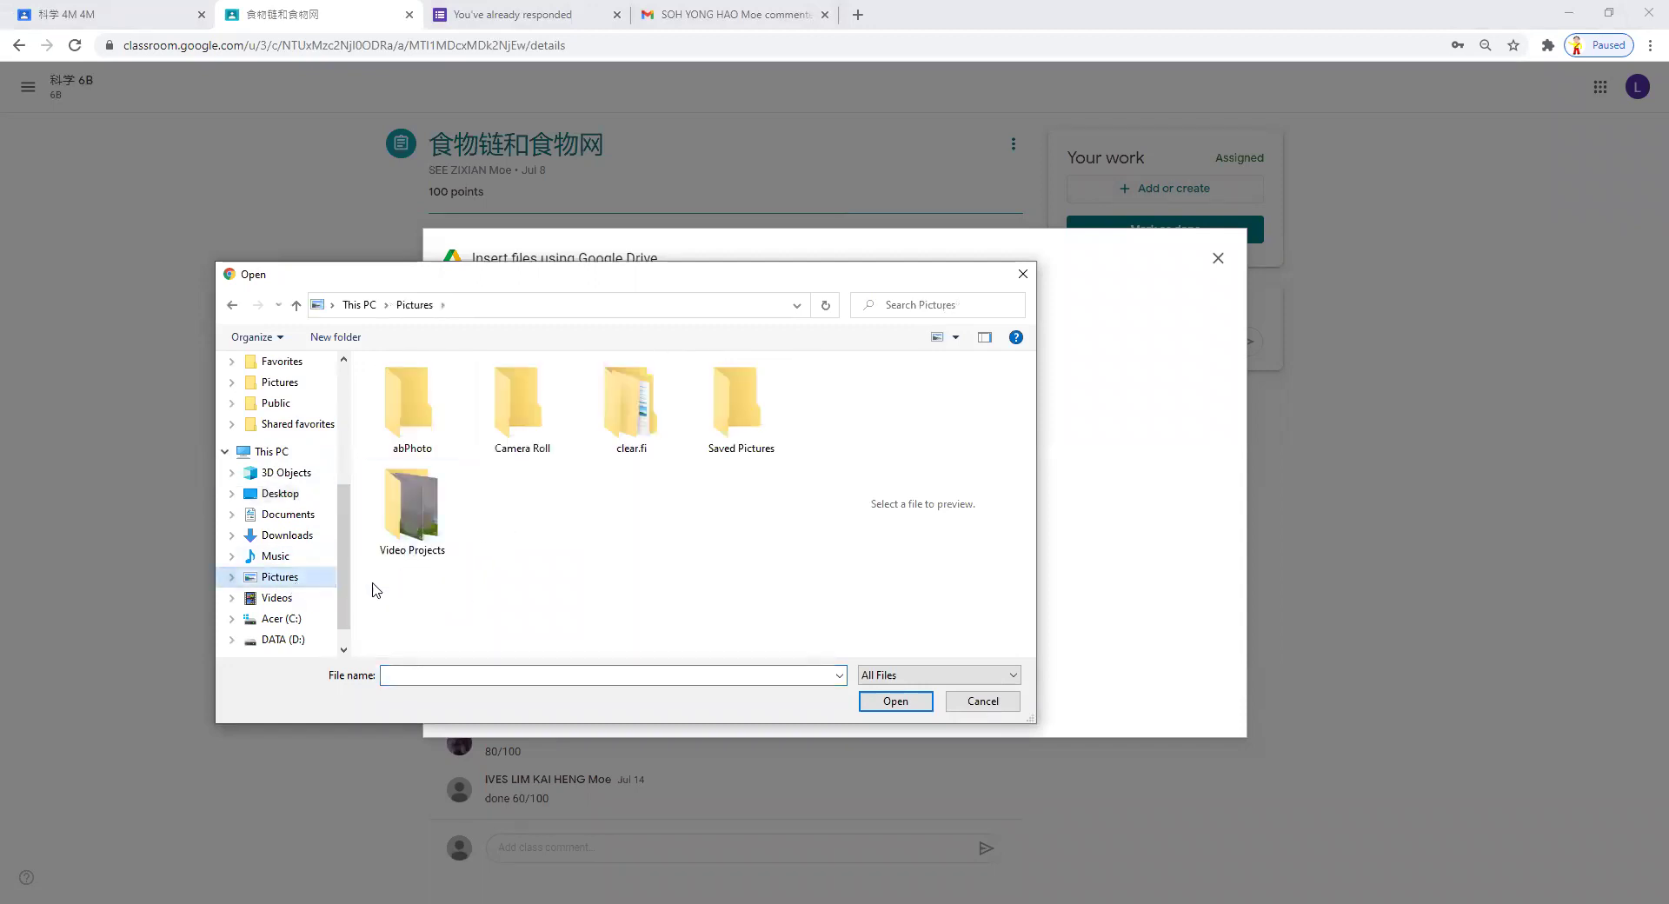
{"action": "left_click", "coordinate": [278, 557]}
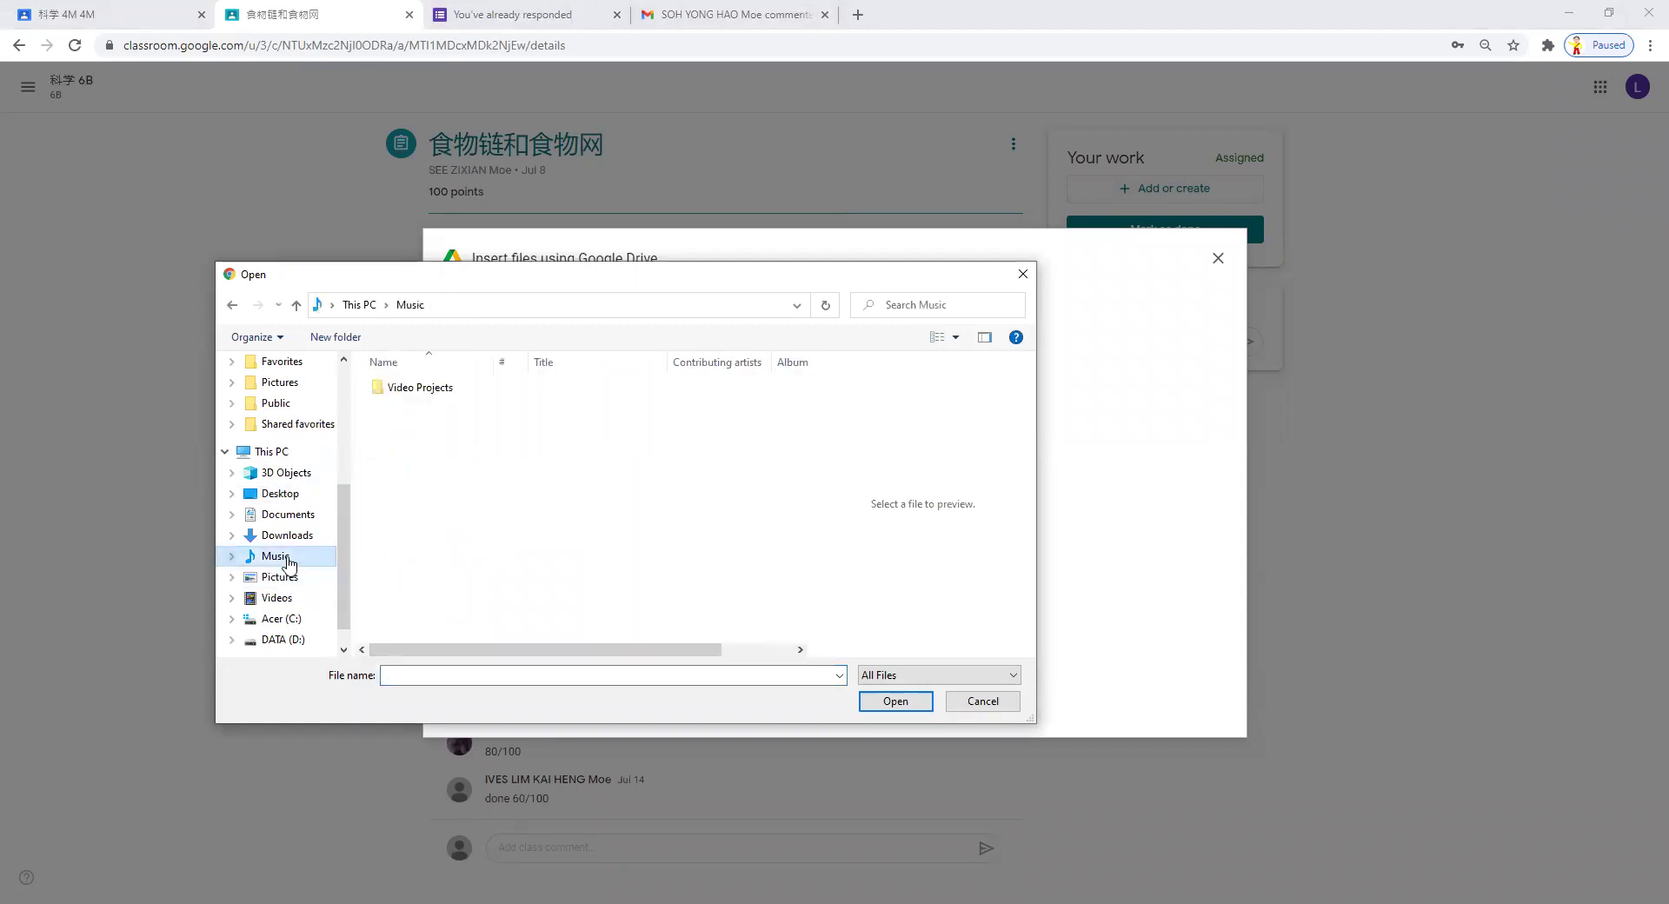
{"action": "left_click", "coordinate": [317, 493]}
{"action": "scroll", "coordinate": [486, 531], "scroll_direction": "down", "scroll_amount": 9}
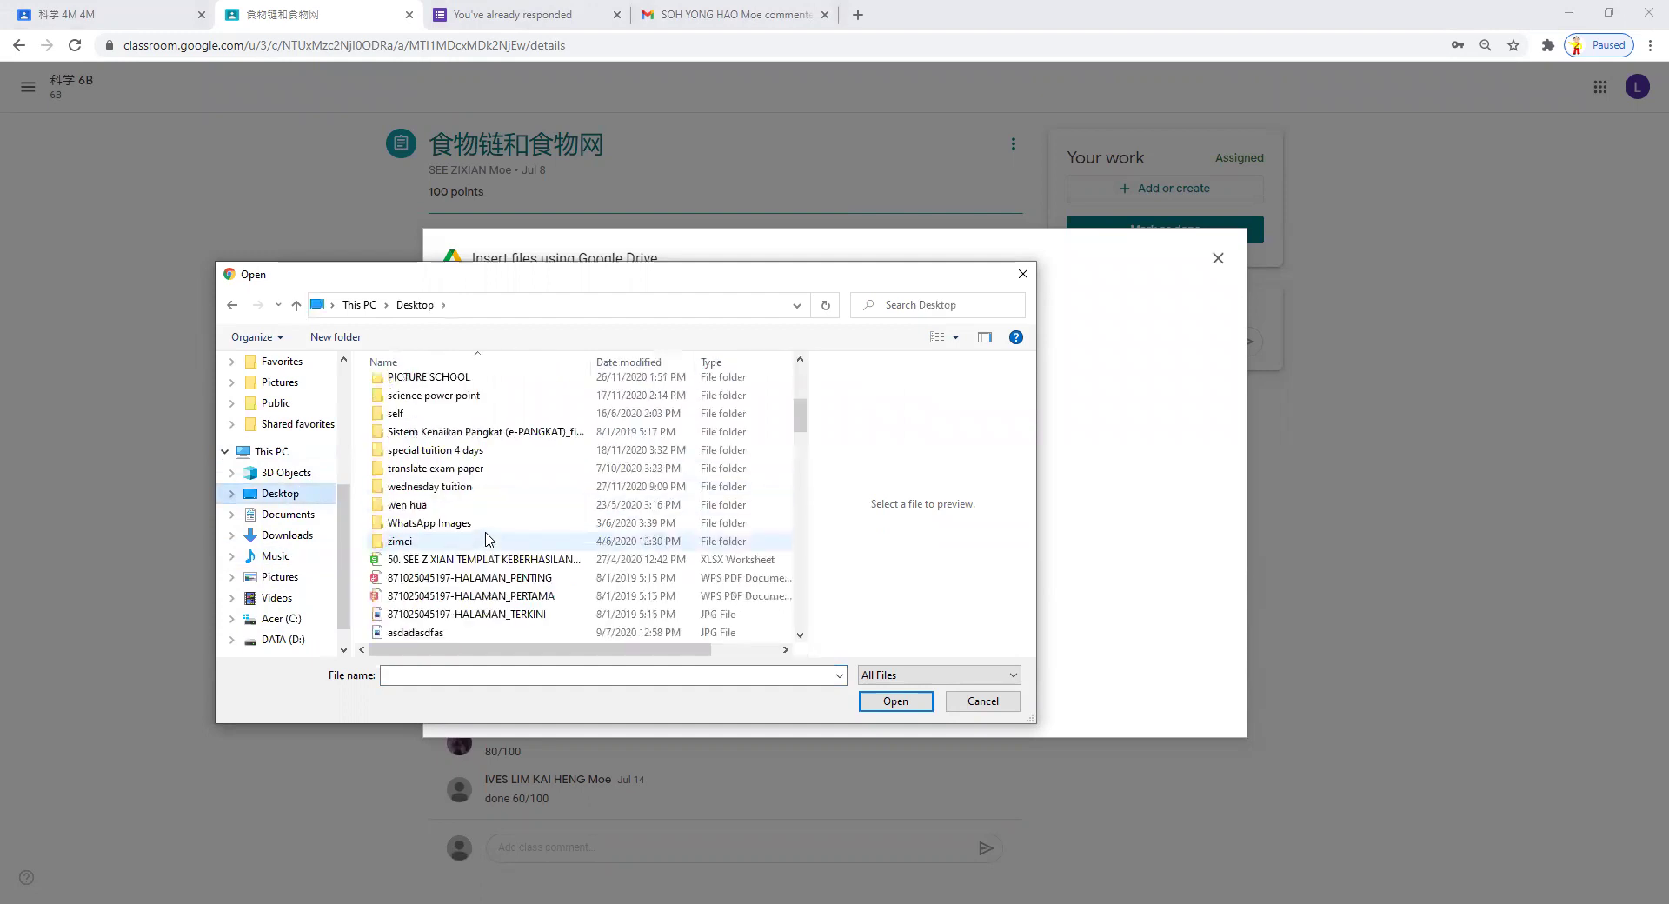
{"action": "left_click", "coordinate": [449, 547]}
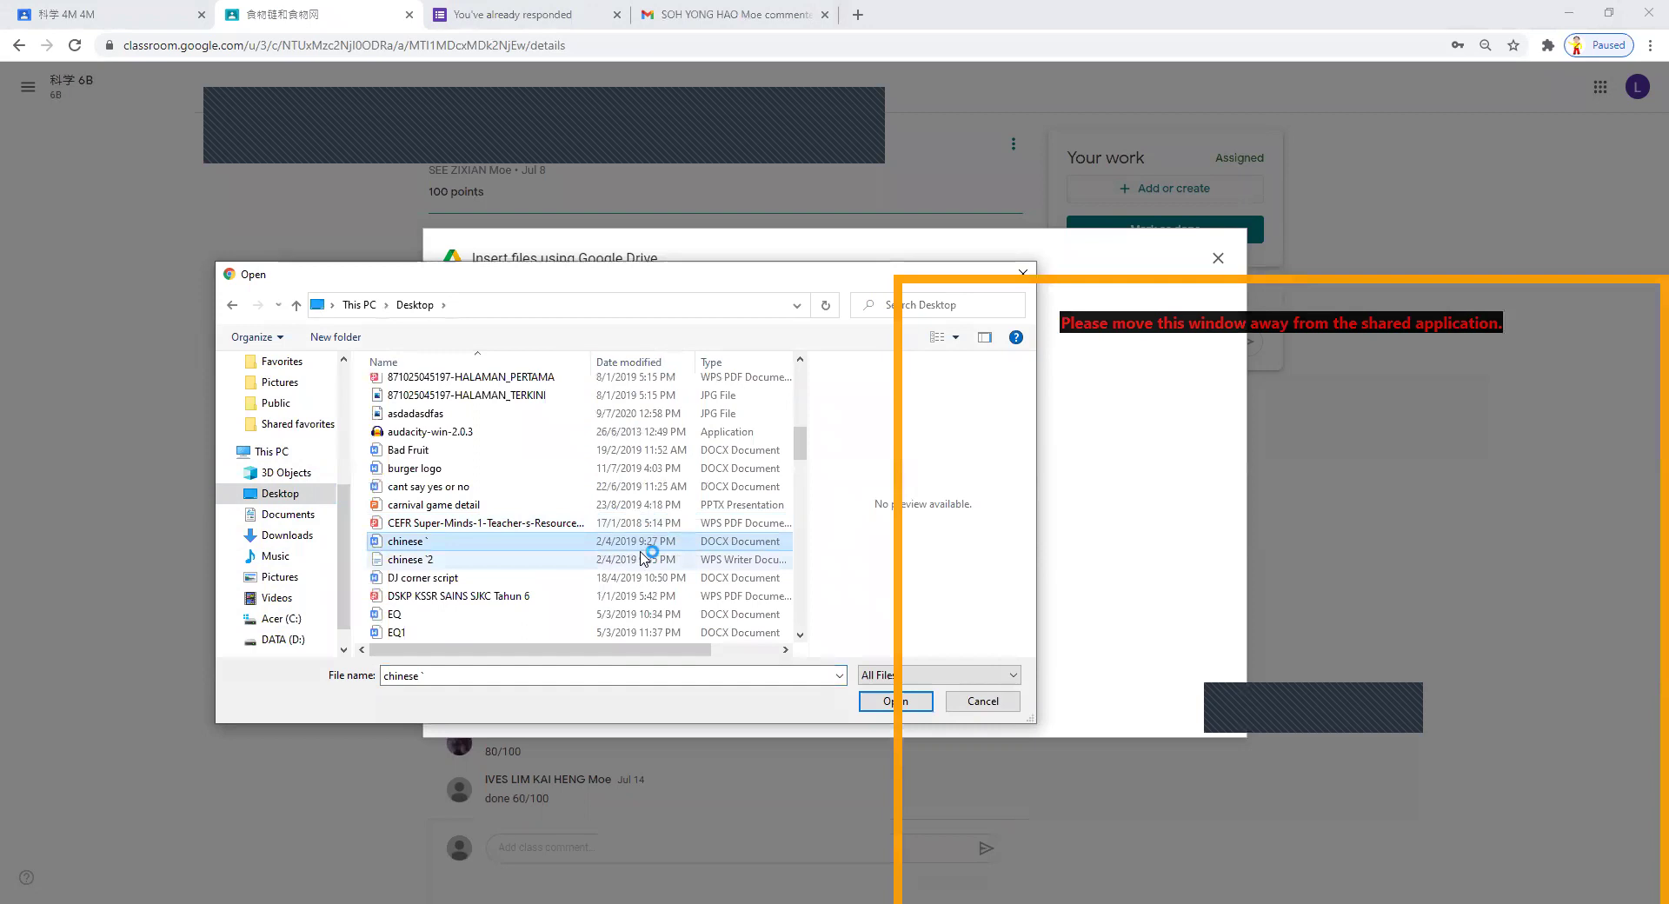
{"action": "left_click", "coordinate": [872, 709]}
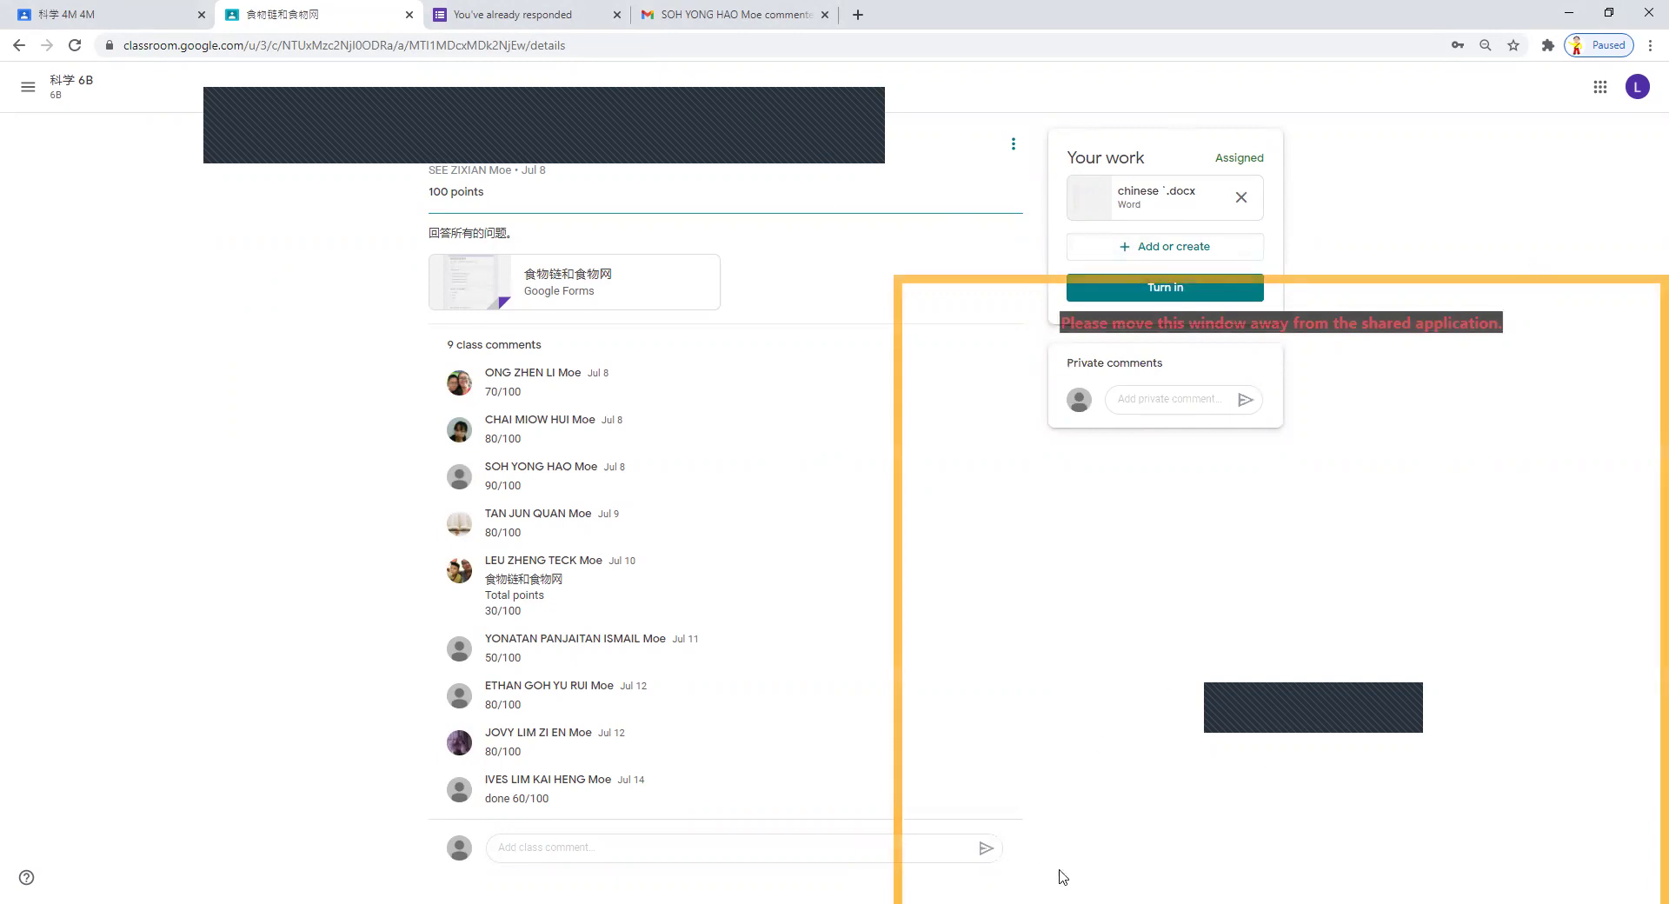
- Close the already answered form and remove chinese `.docx from the 食物链和食物网 work
{"action": "triple_click", "coordinate": [1384, 360]}
{"action": "left_click", "coordinate": [1375, 165]}
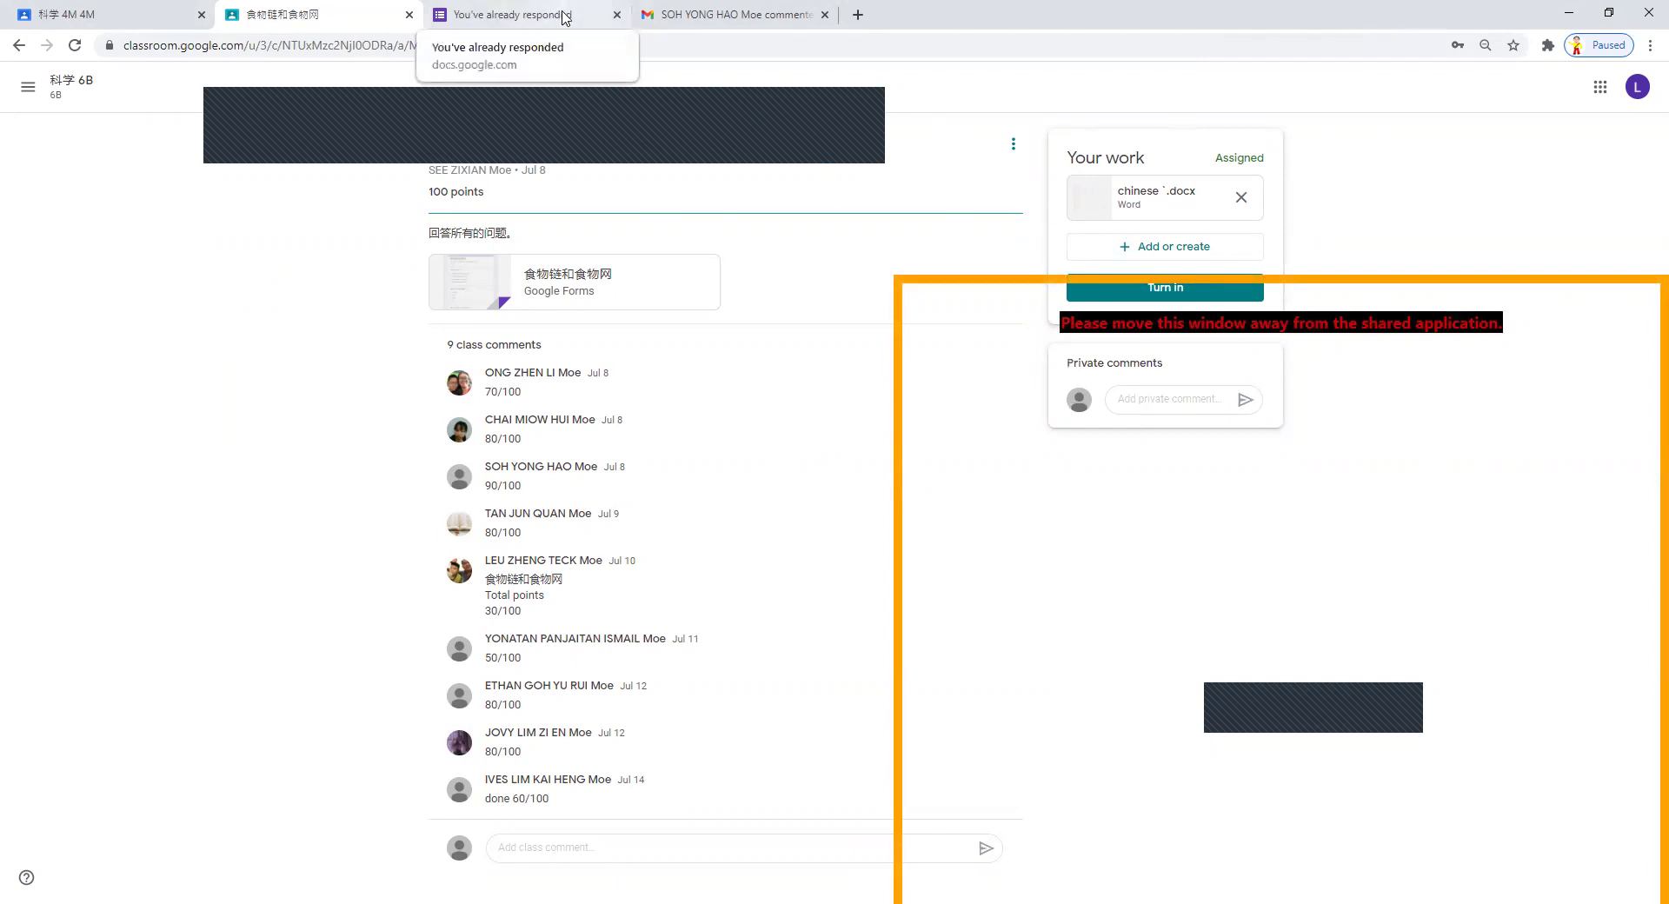
{"action": "left_click", "coordinate": [616, 14]}
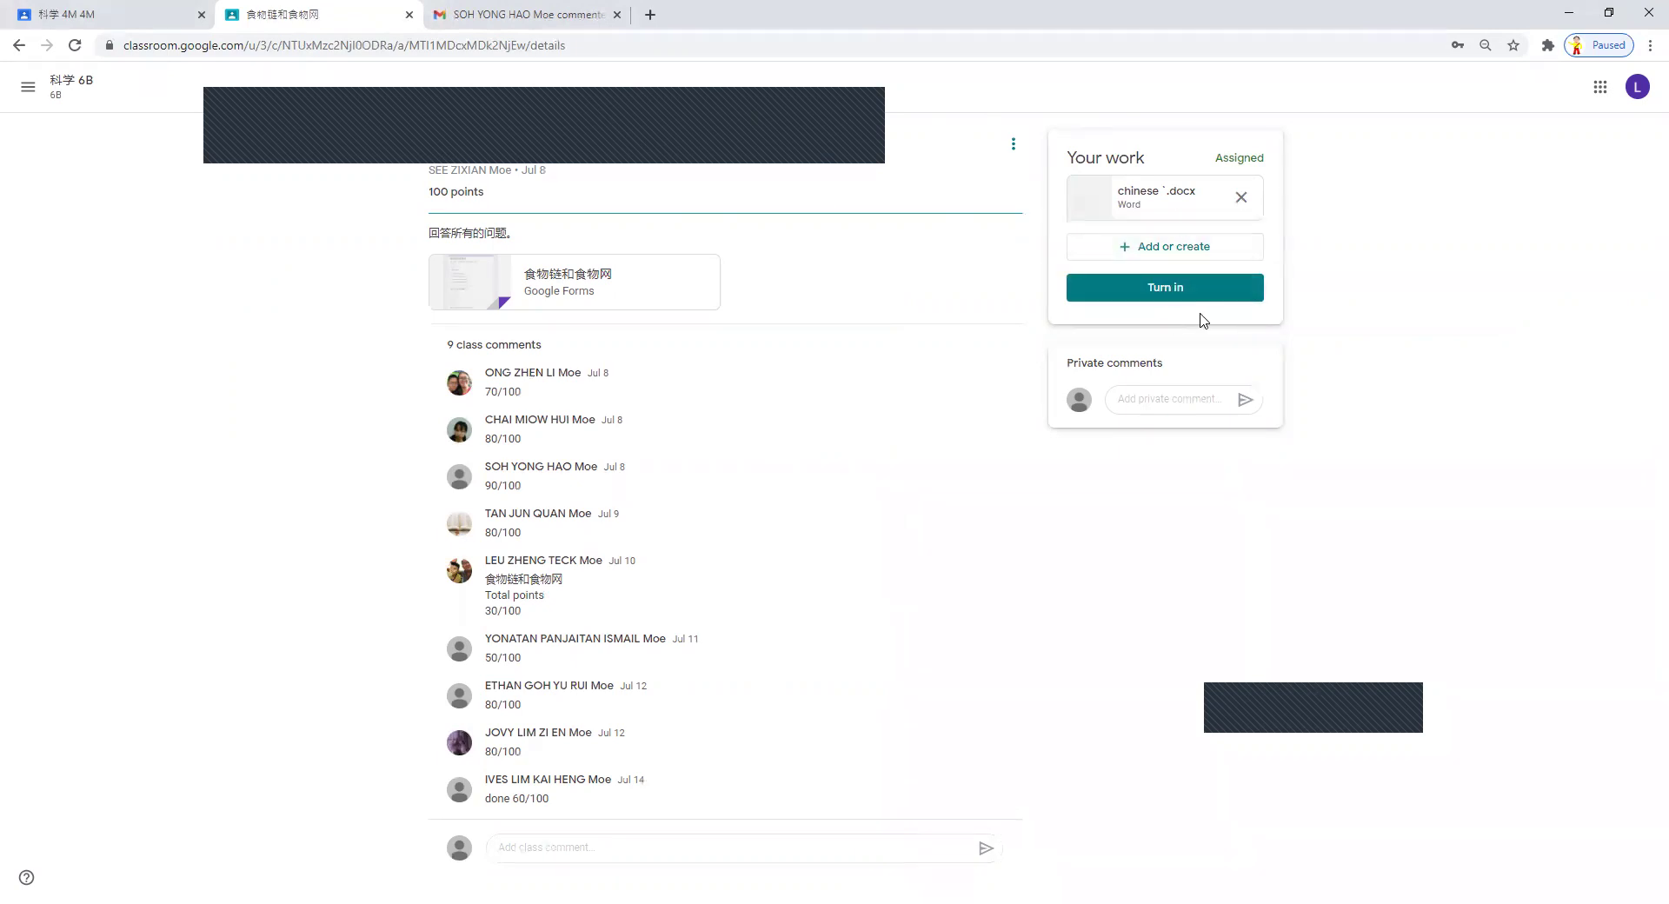
{"action": "left_click", "coordinate": [1244, 195]}
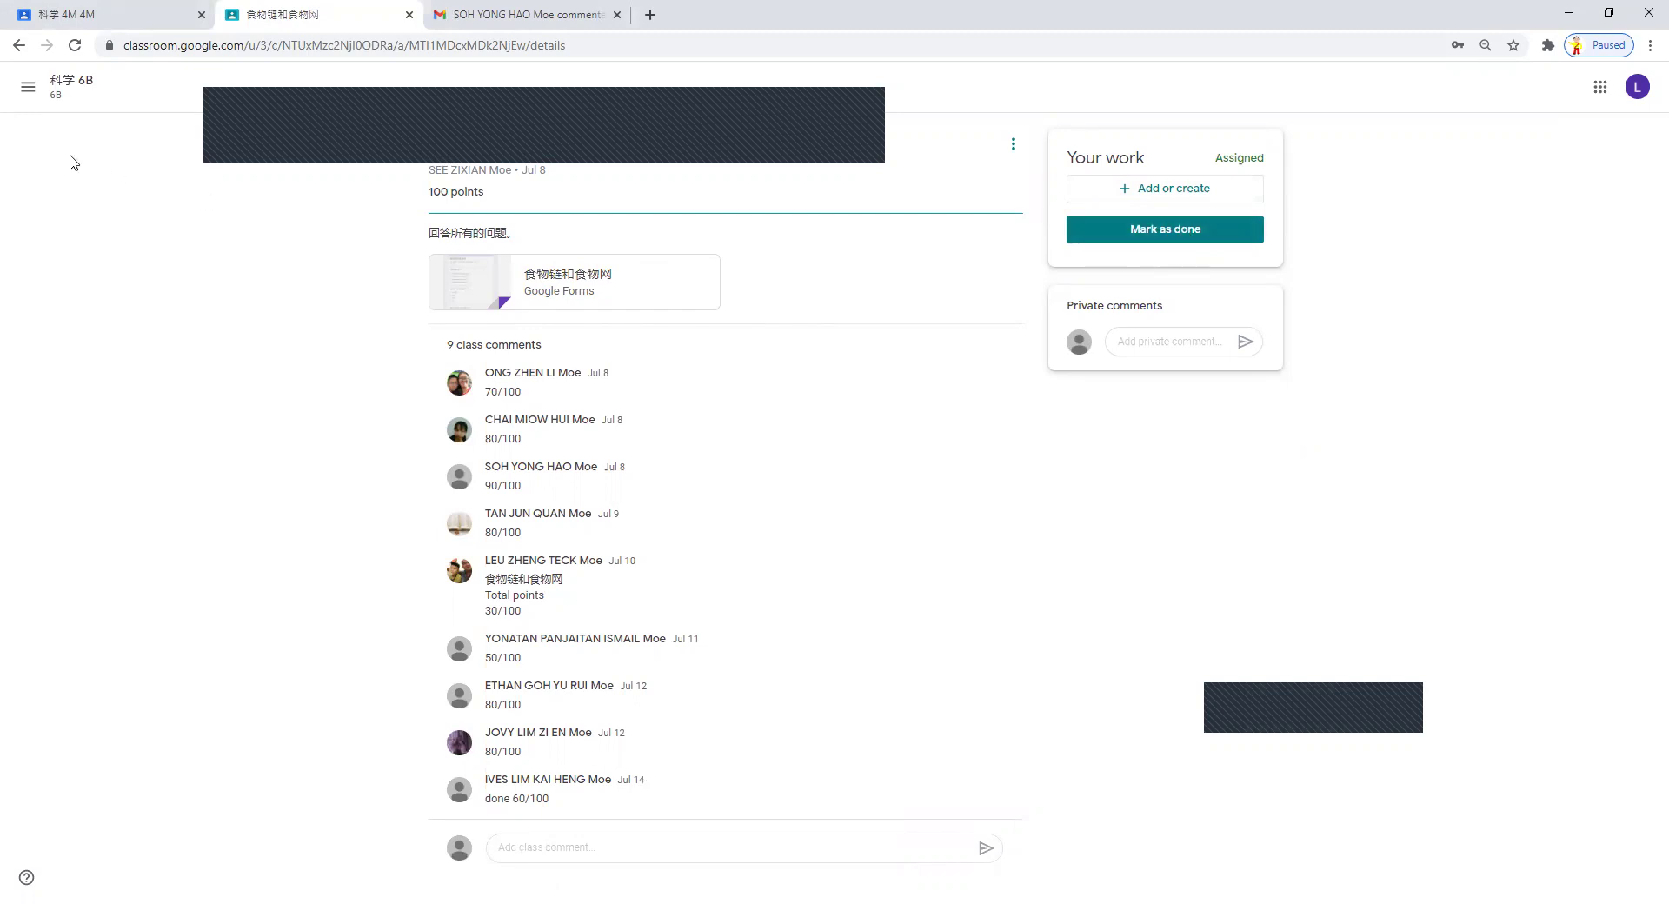
- Return to the 科学 6B classwork and open the details of the 动物的自卫方法 assignment
{"action": "left_click", "coordinate": [63, 85]}
{"action": "left_click", "coordinate": [826, 87]}
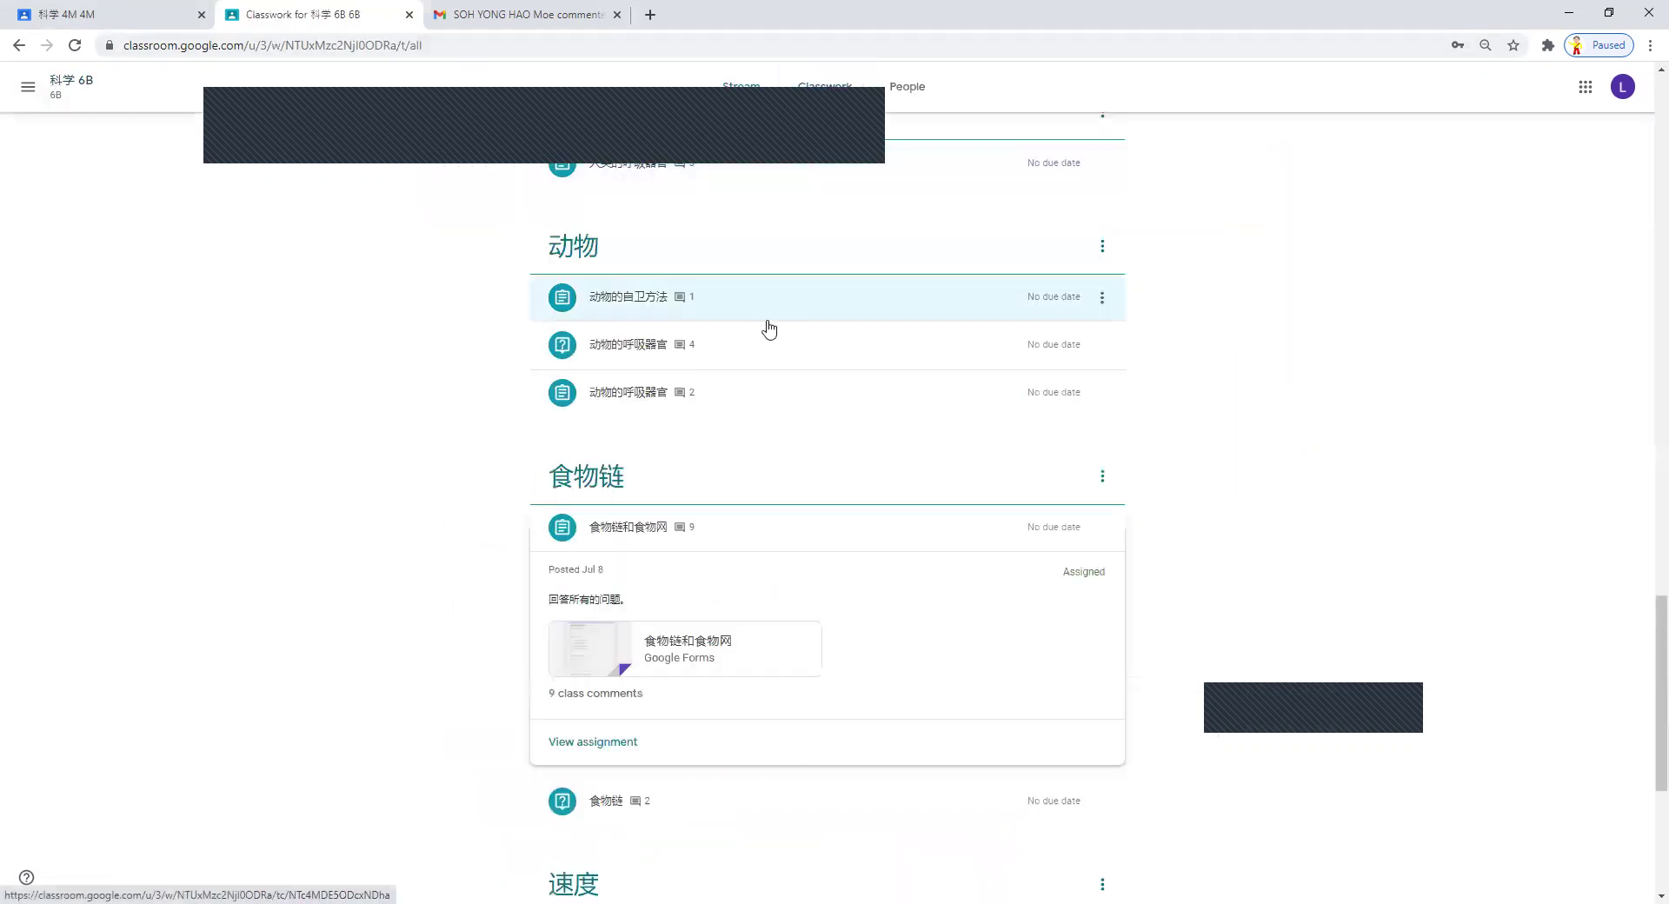
{"action": "left_click", "coordinate": [655, 300]}
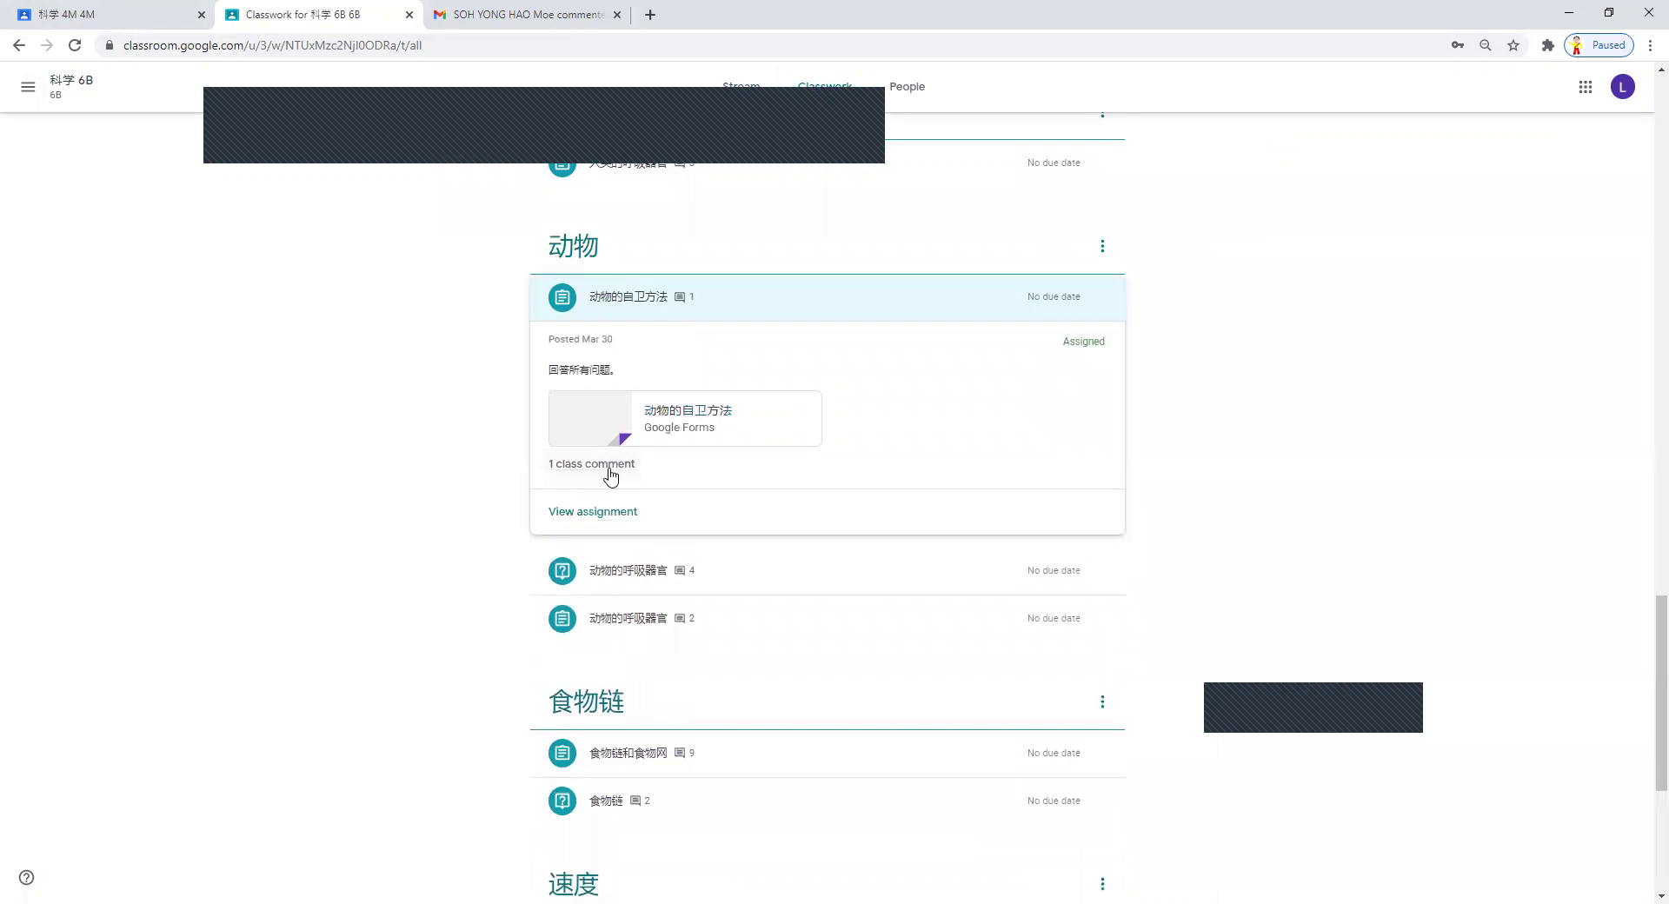
{"action": "left_click", "coordinate": [598, 516]}
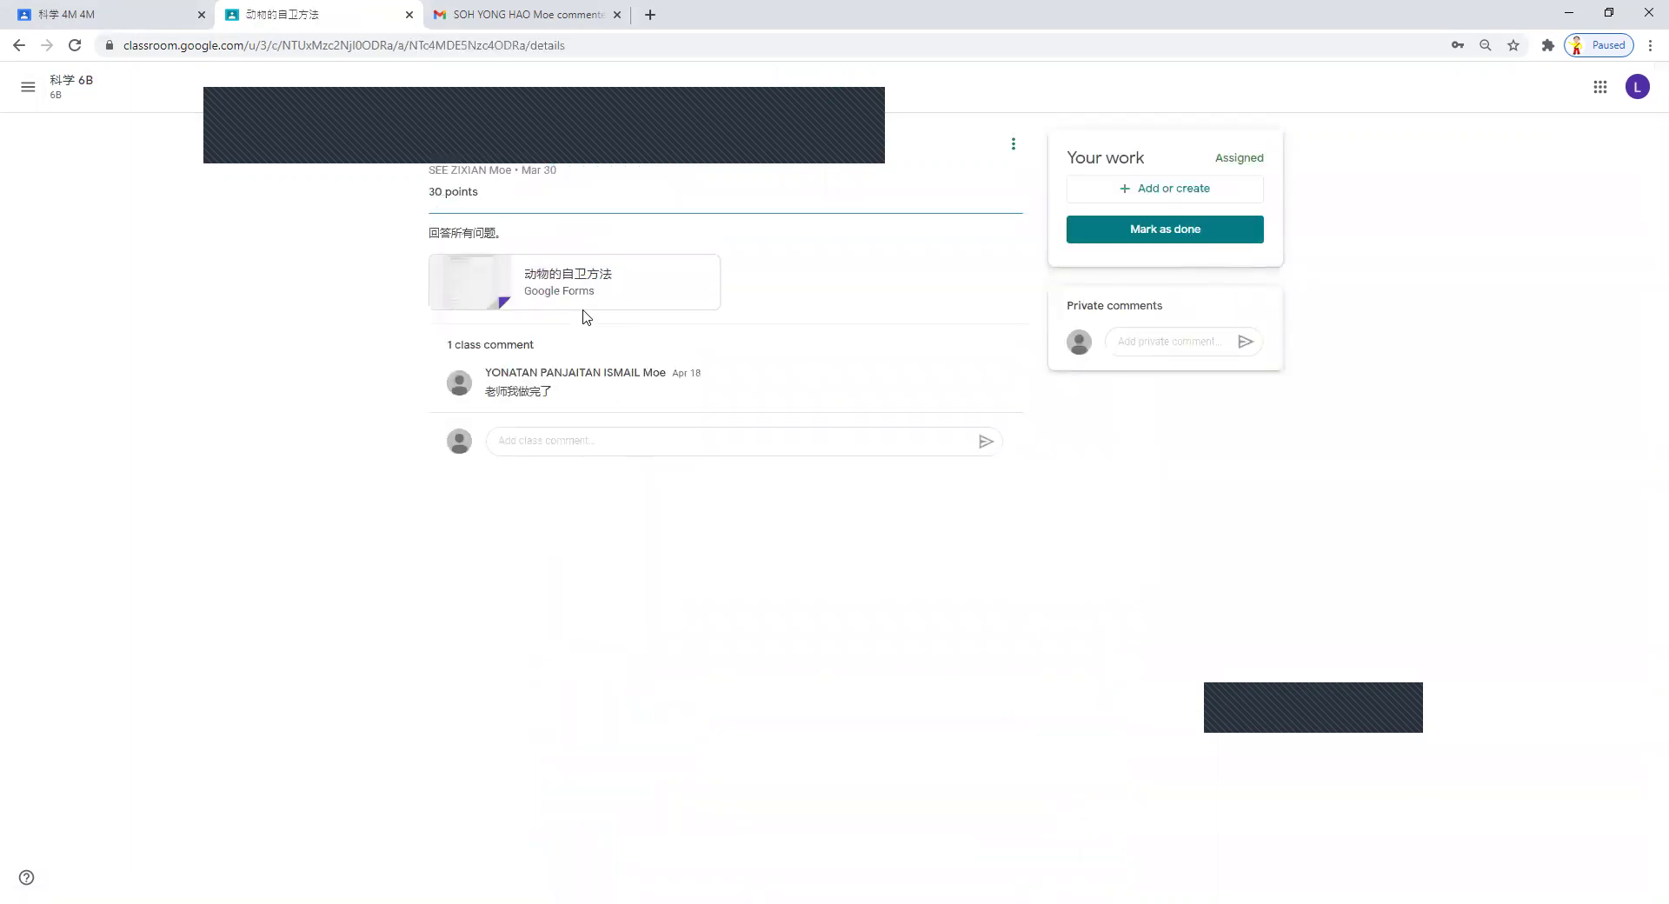